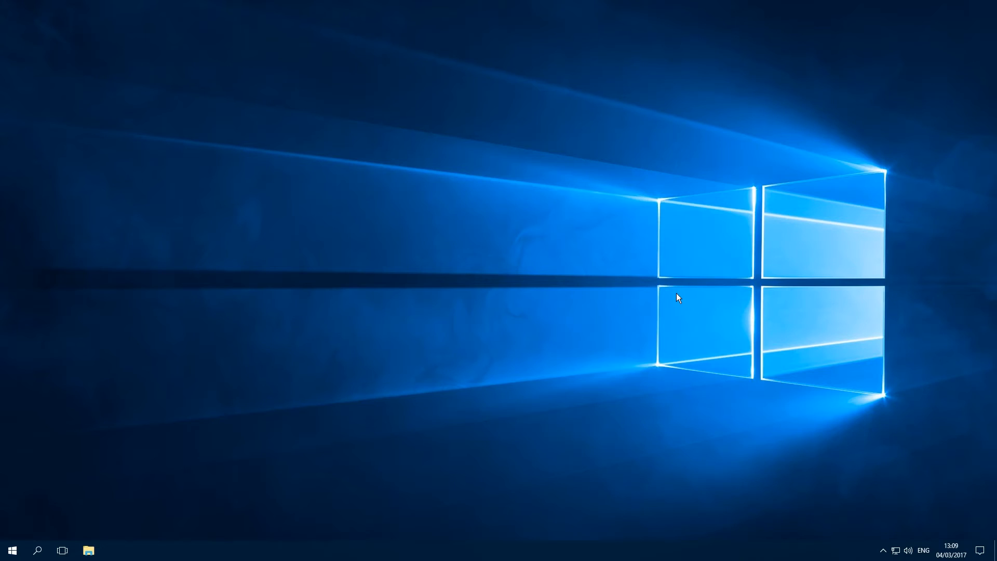
Step: Open the Personalisation section of Windows Settings at its Background page
left_click(2, 545)
left_click(21, 502)
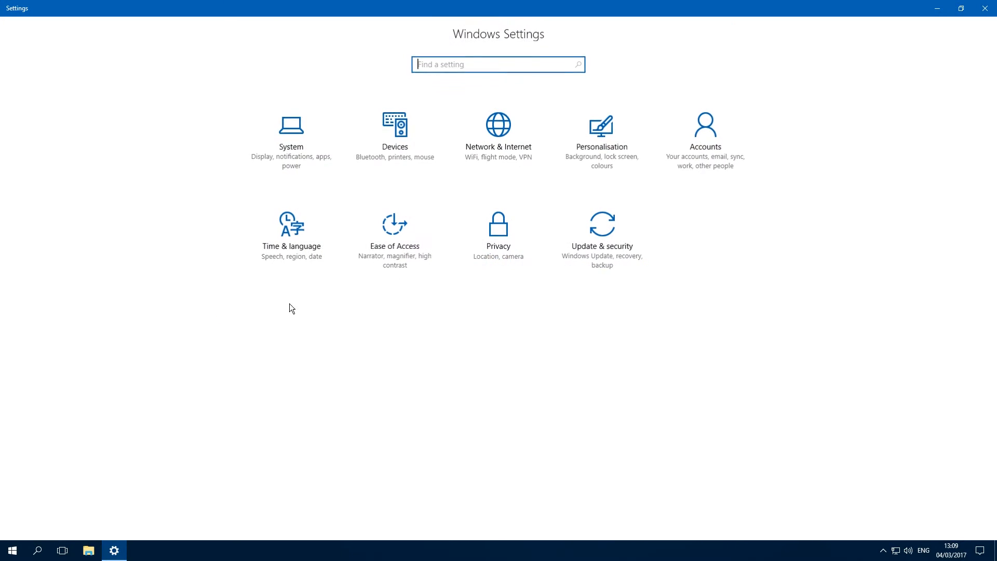
left_click(582, 151)
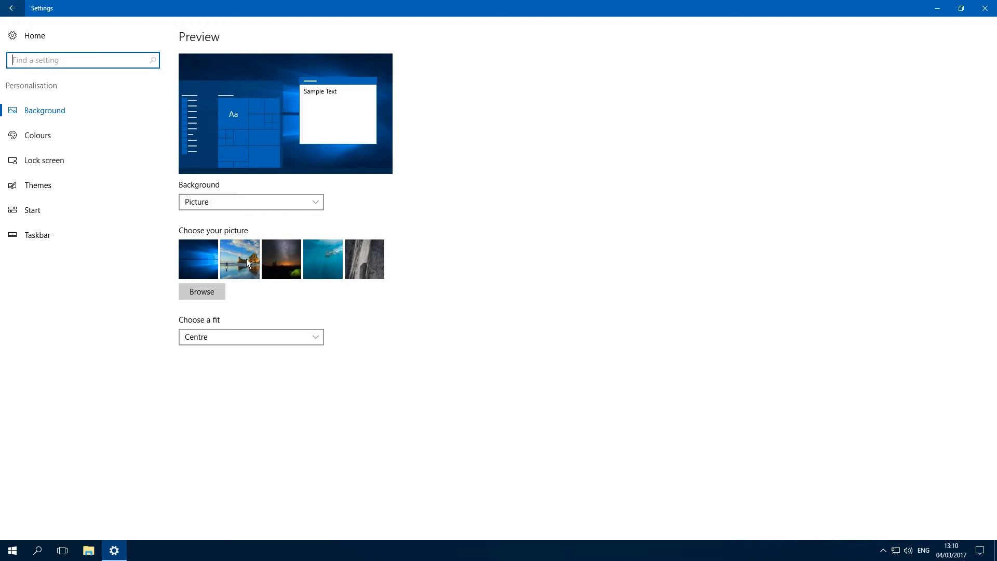
Step: Set the underwater swimmer picture as the desktop background and view it on the desktop, returning to Settings
left_click(329, 263)
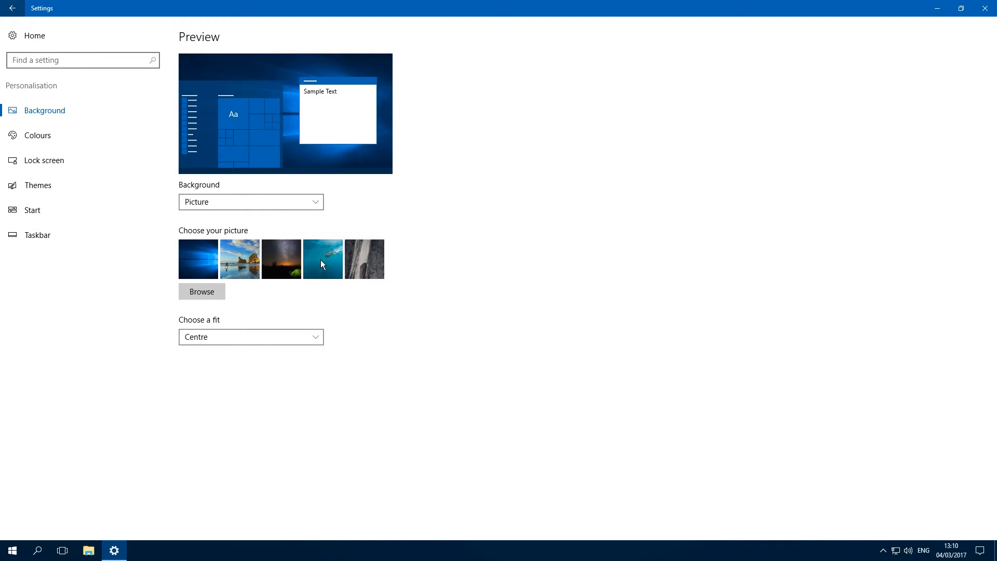
left_click(321, 262)
key("super+d")
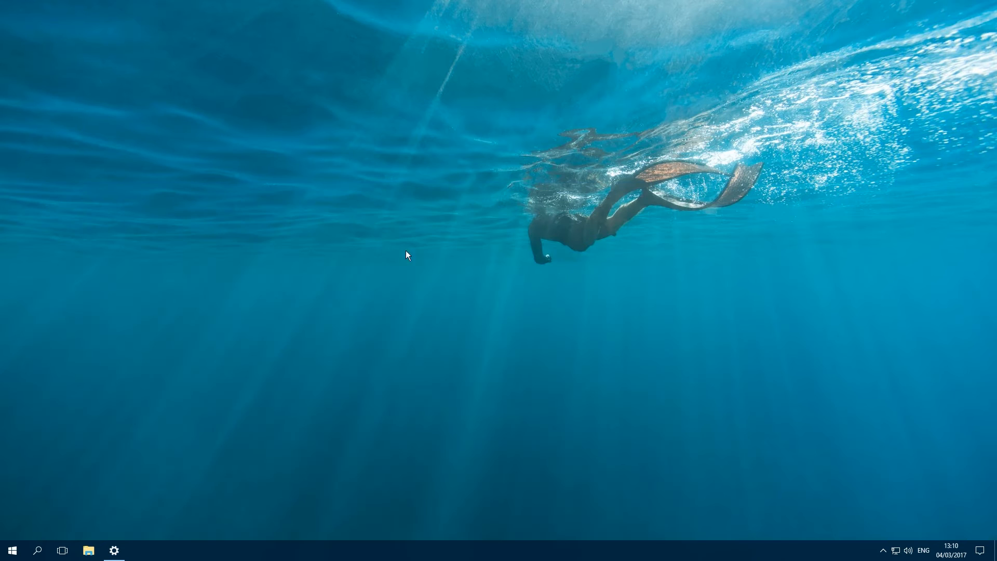
left_click(114, 550)
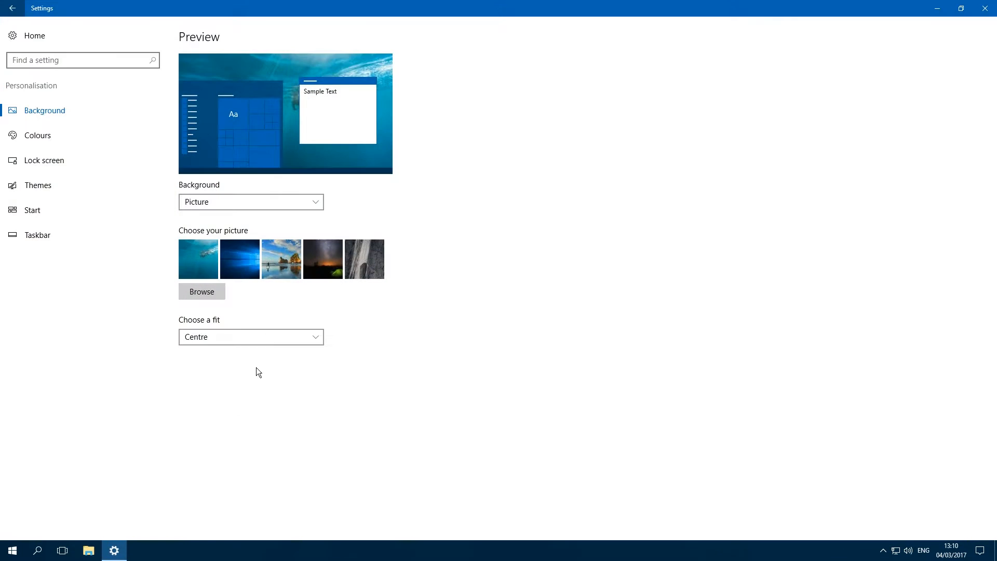
Step: Use the cartoon image 195rb9guglxidjpg.jpg from the Pictures folder as the desktop background and inspect it on the desktop
left_click(216, 295)
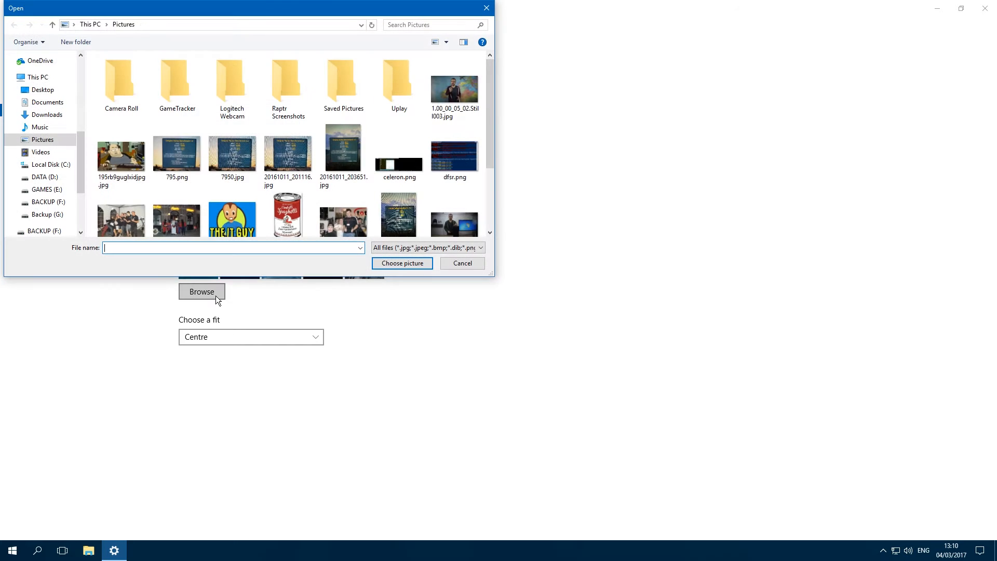
left_click(118, 160)
left_click(411, 264)
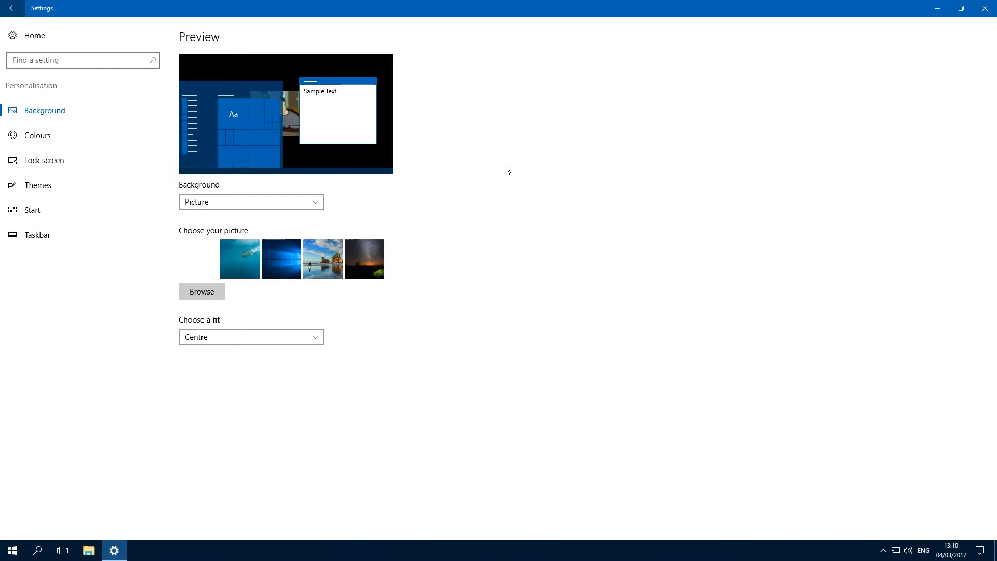
left_click(937, 8)
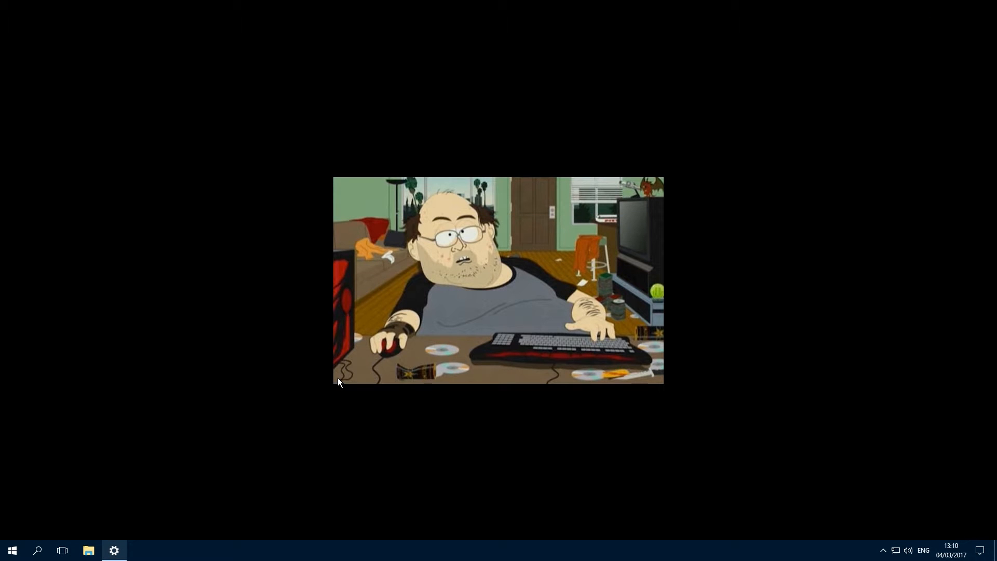
left_click(114, 550)
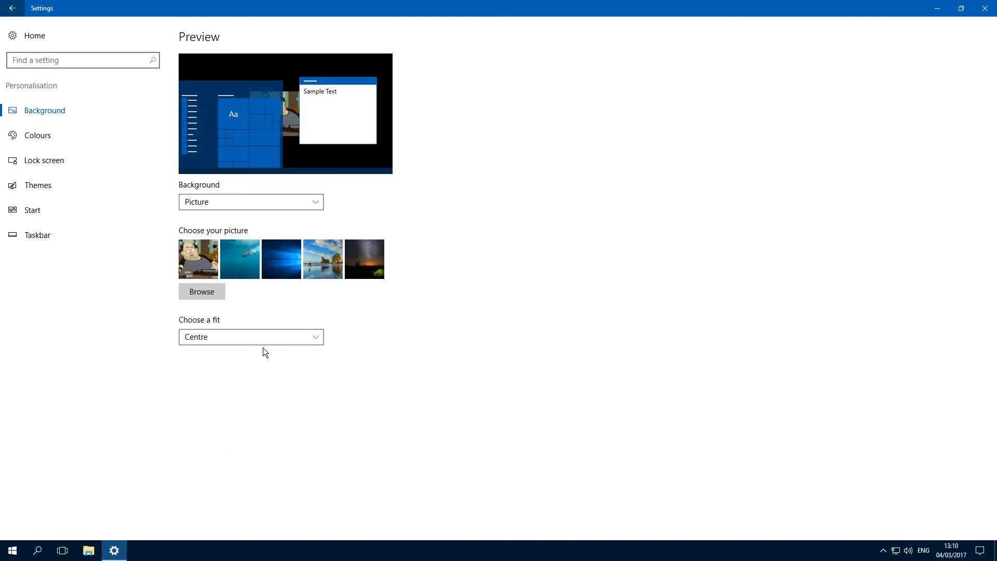
left_click(123, 554)
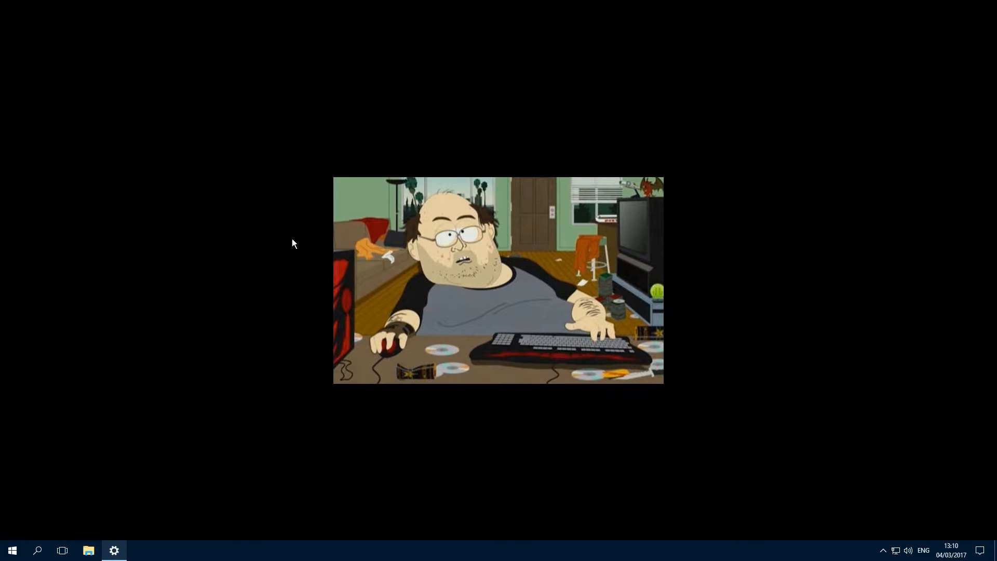
left_click(123, 552)
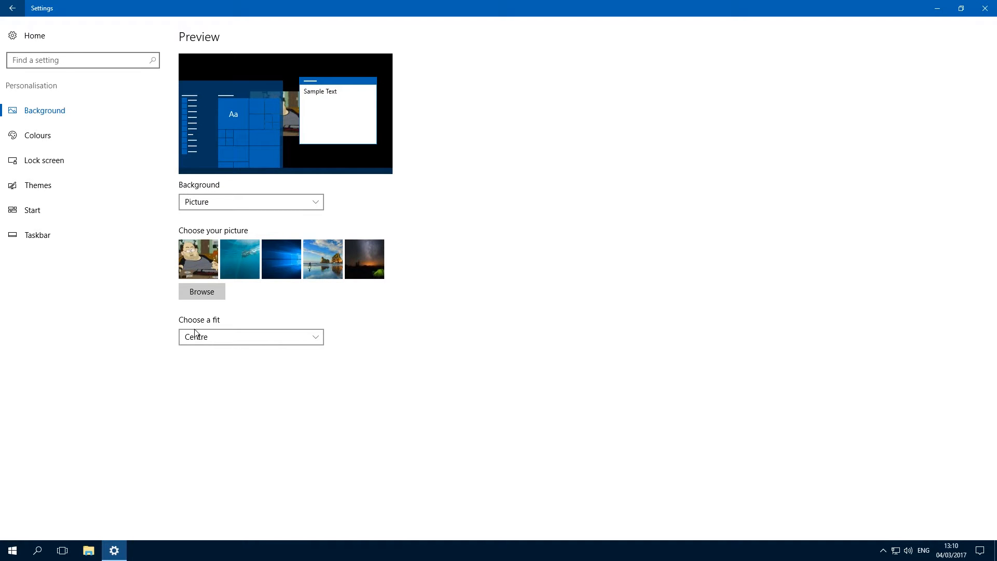
Step: Set the background picture's fit to Fill and view the desktop
left_click(303, 337)
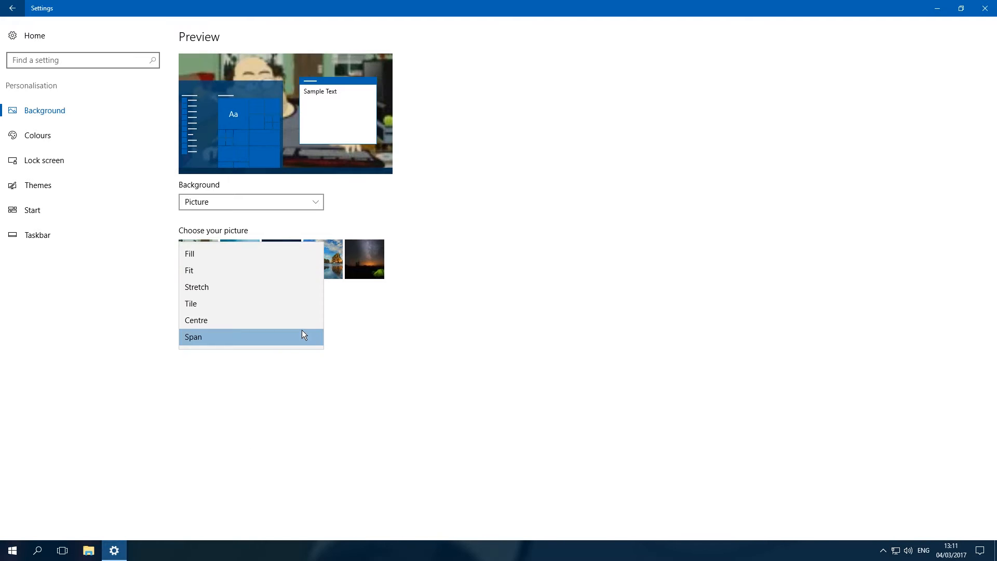
left_click(197, 287)
left_click(117, 553)
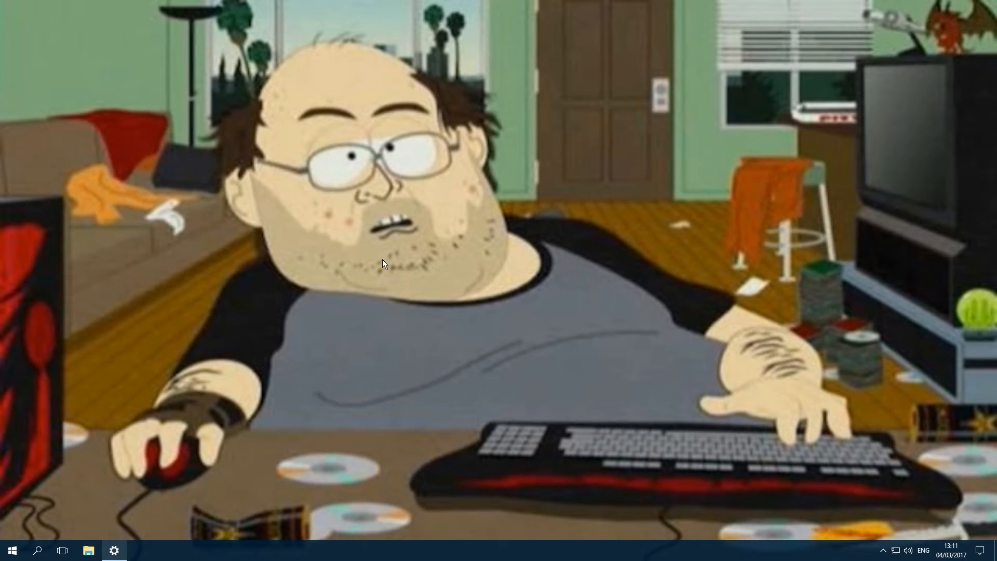
Step: Change the background type to Solid colour, choose the bright red, and view it on the desktop
left_click(222, 202)
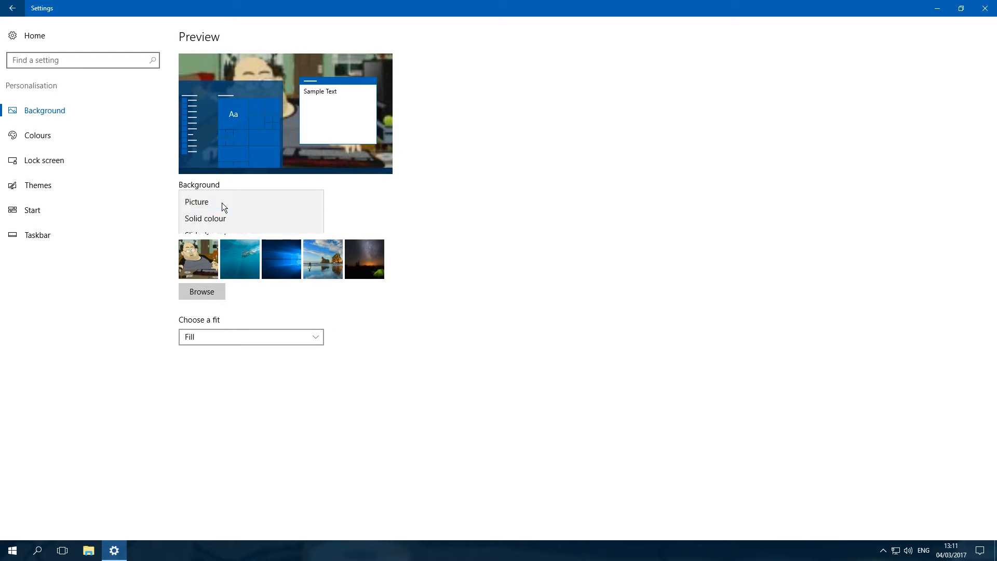
left_click(223, 202)
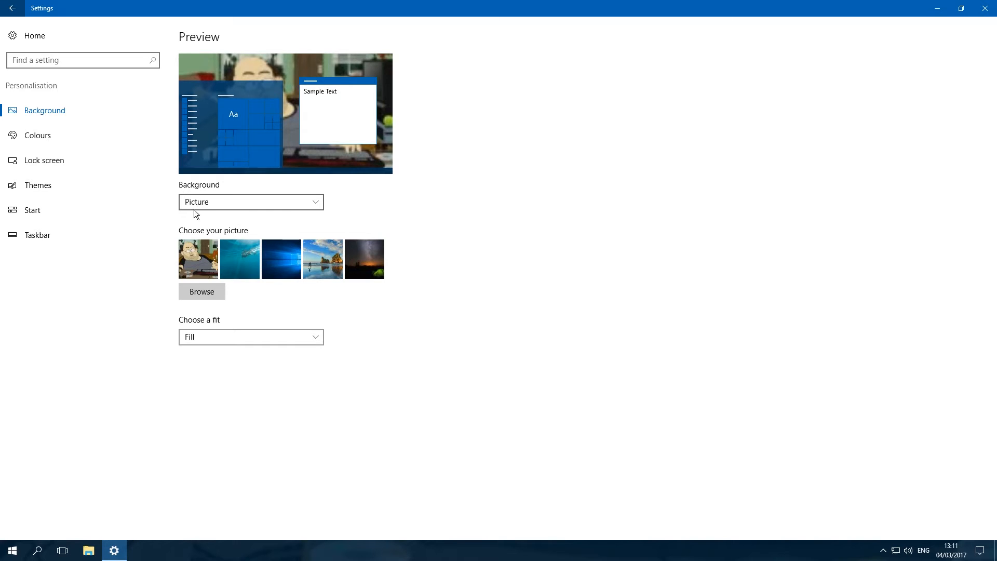
left_click(304, 203)
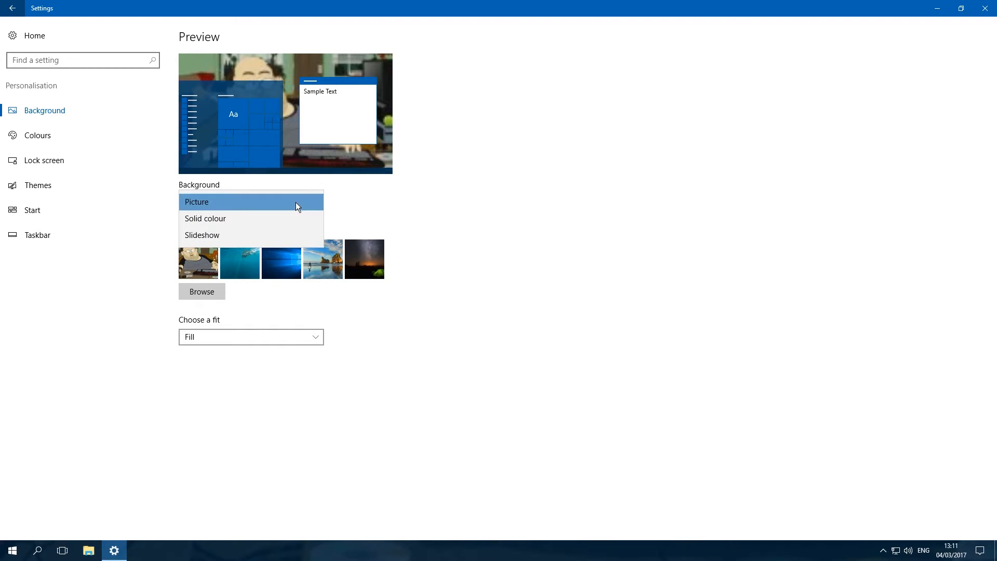
left_click(202, 220)
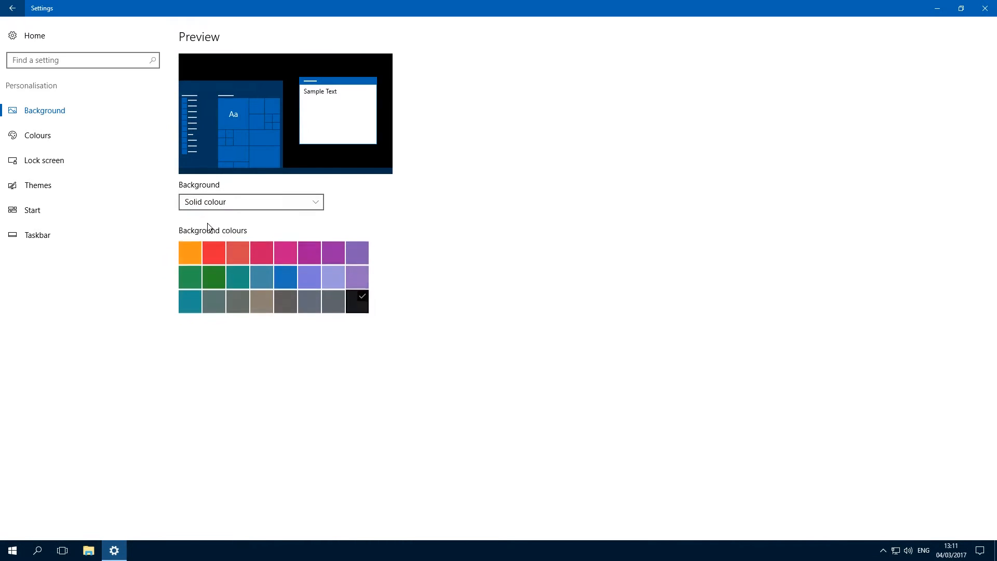
left_click(213, 251)
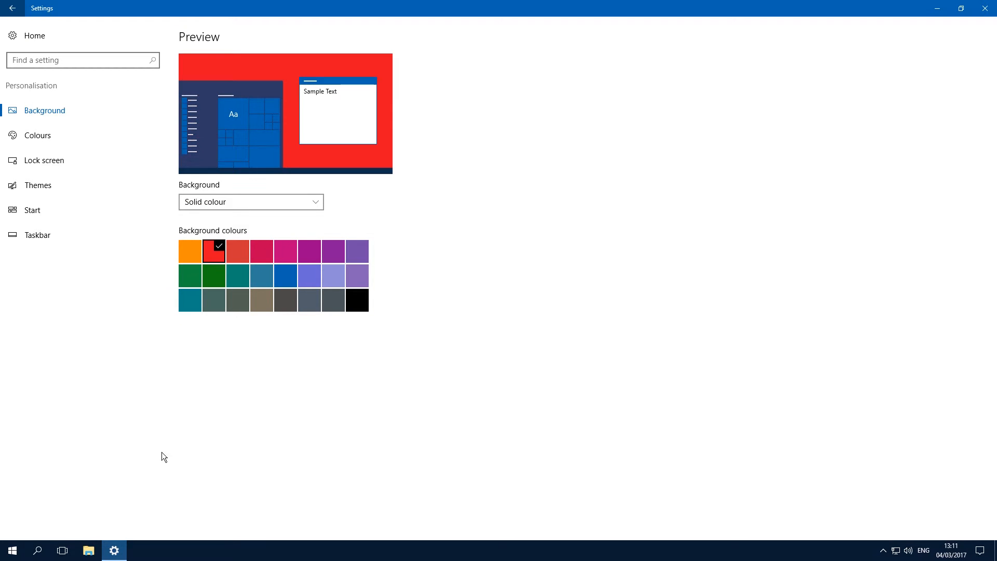
left_click(112, 555)
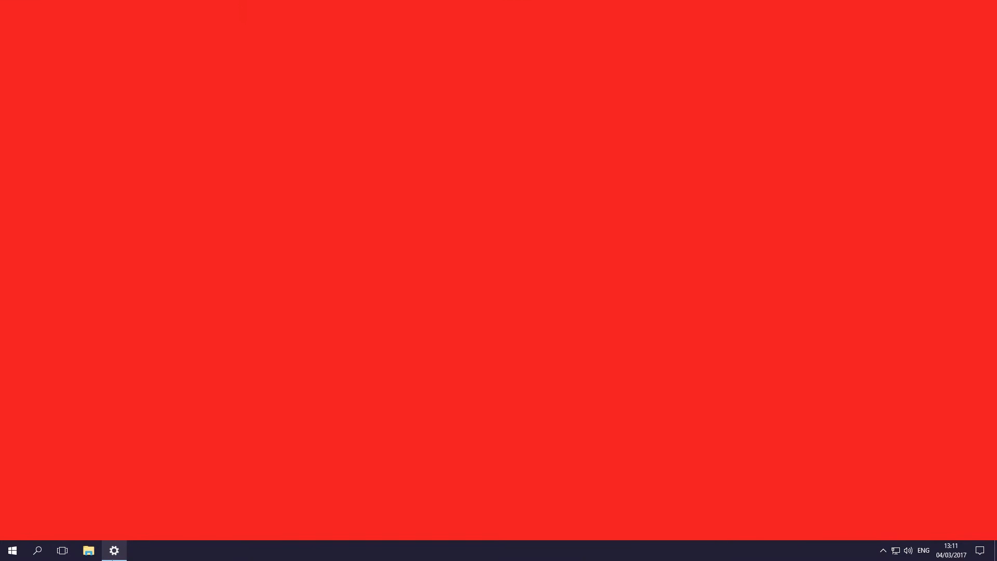
left_click(114, 554)
Step: Switch the background type to Slideshow, view it on the desktop, and open the options for how often the picture changes
left_click(288, 202)
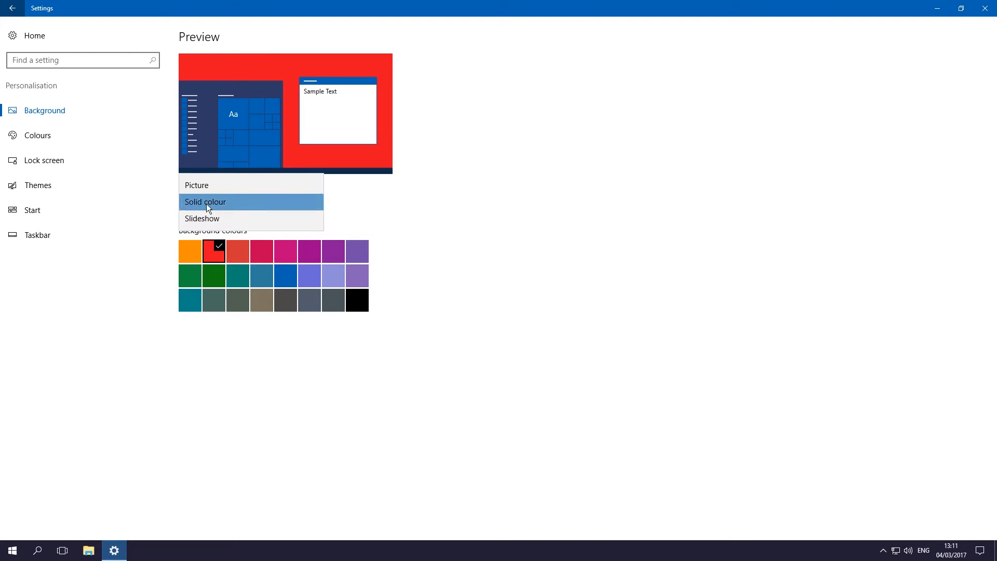
left_click(201, 219)
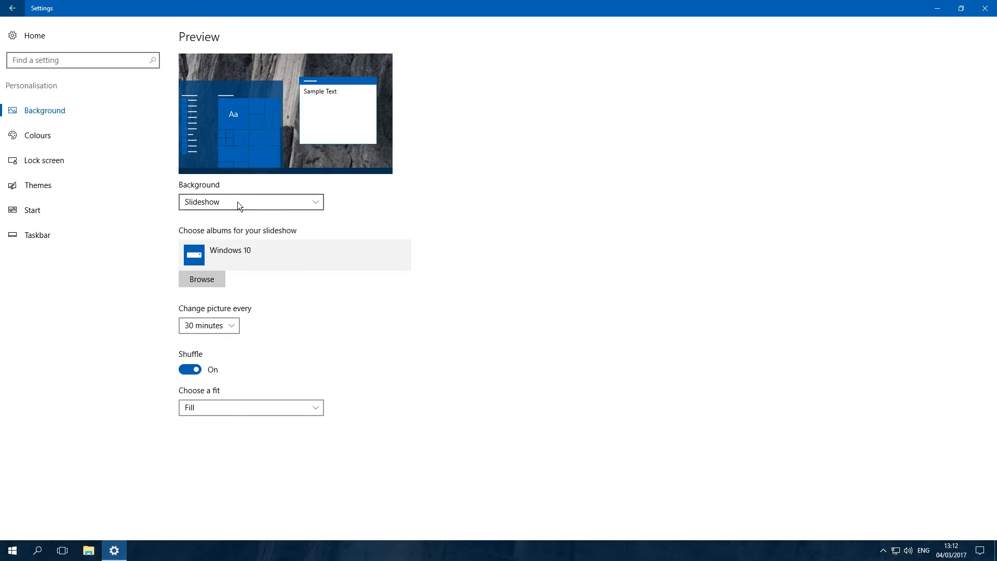
left_click(117, 553)
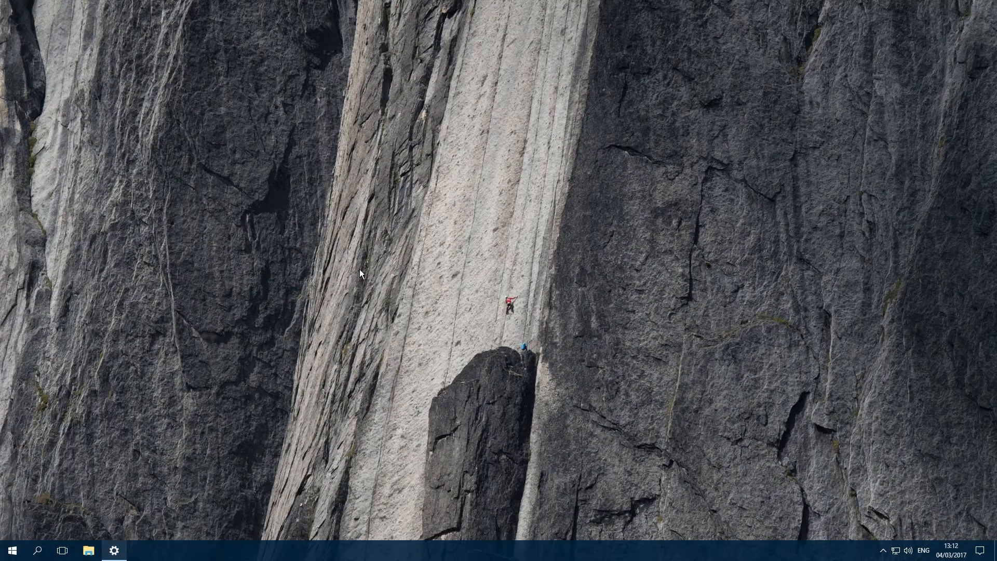
left_click(118, 549)
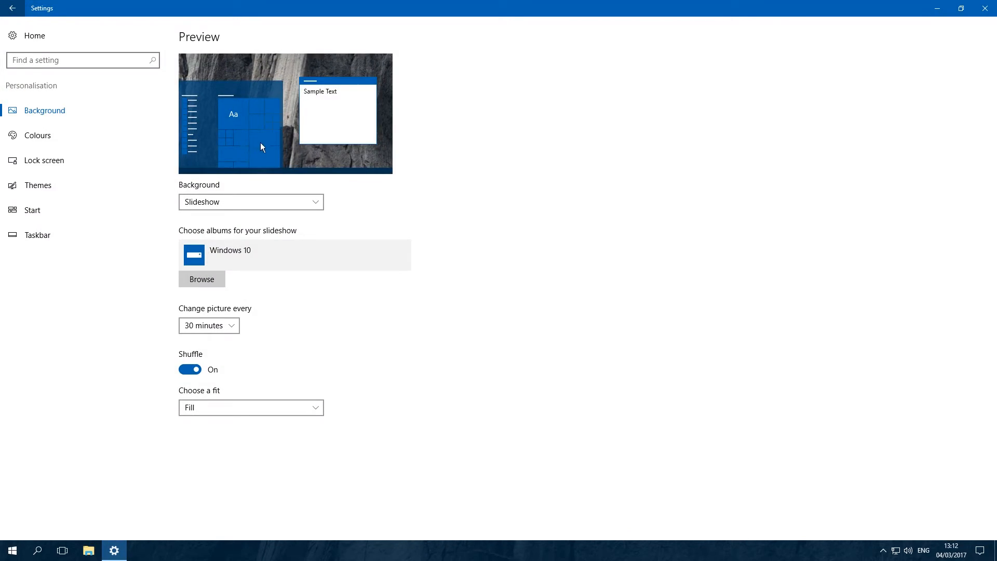
left_click(214, 330)
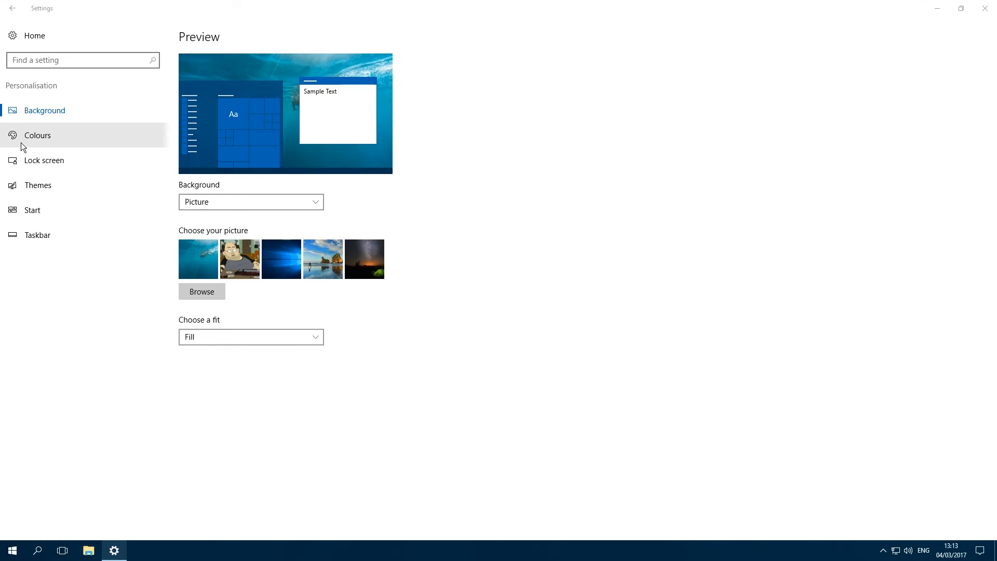
Step: Open the Colours settings and look at the current accent colour in the Start menu
left_click(38, 148)
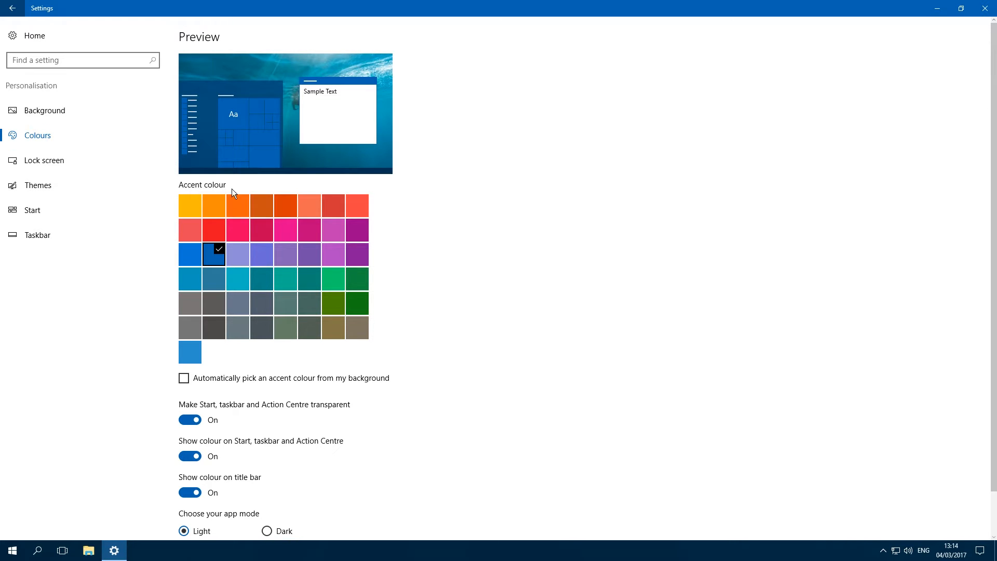
key("super")
key("super")
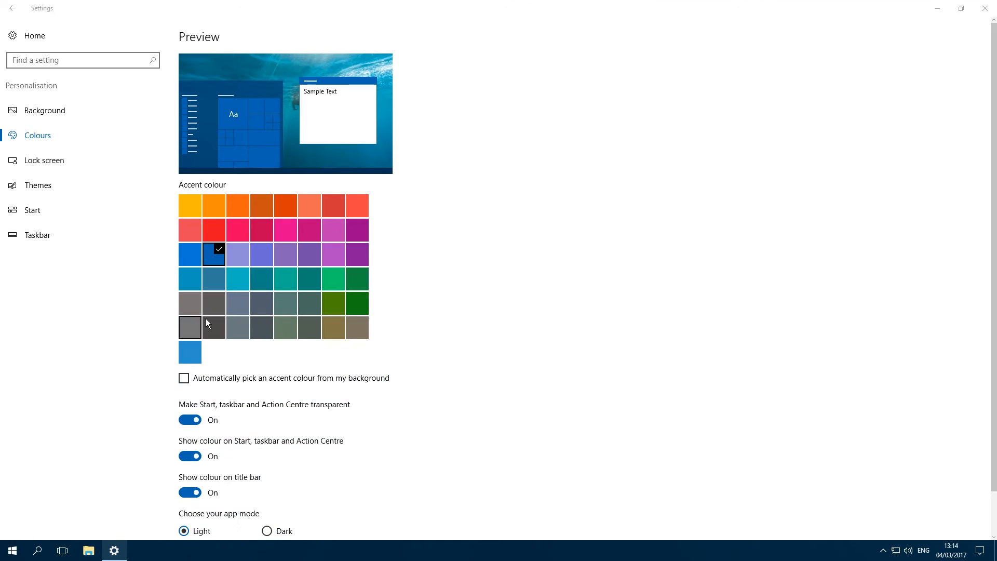
Step: Set the accent colour to the yellow in the palette's first row and check it in the Start menu
left_click(200, 206)
left_click(12, 550)
left_click(13, 551)
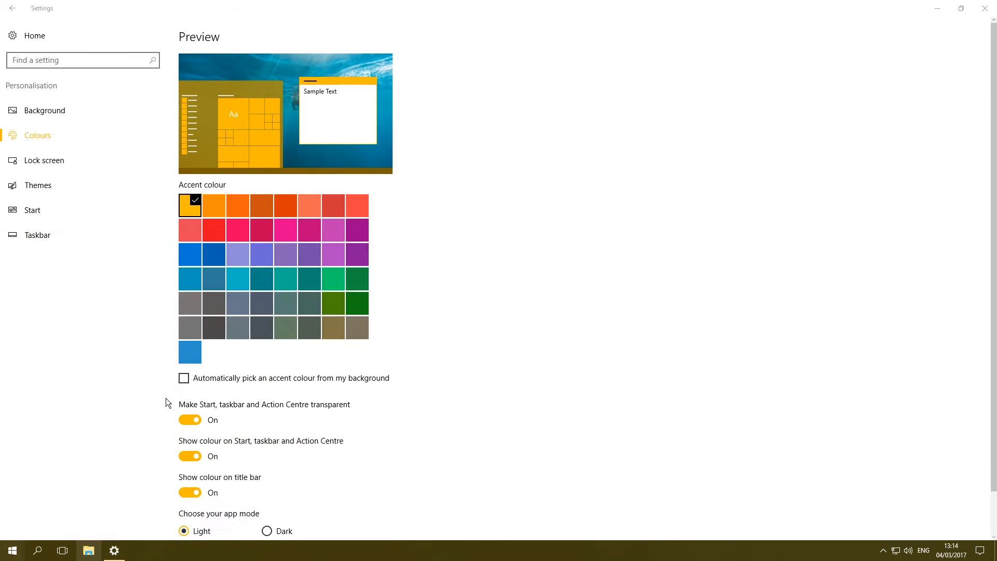
Step: Set the accent colour to the darker red in the palette's first row and examine the Start menu tiles with it
left_click(341, 207)
key("super")
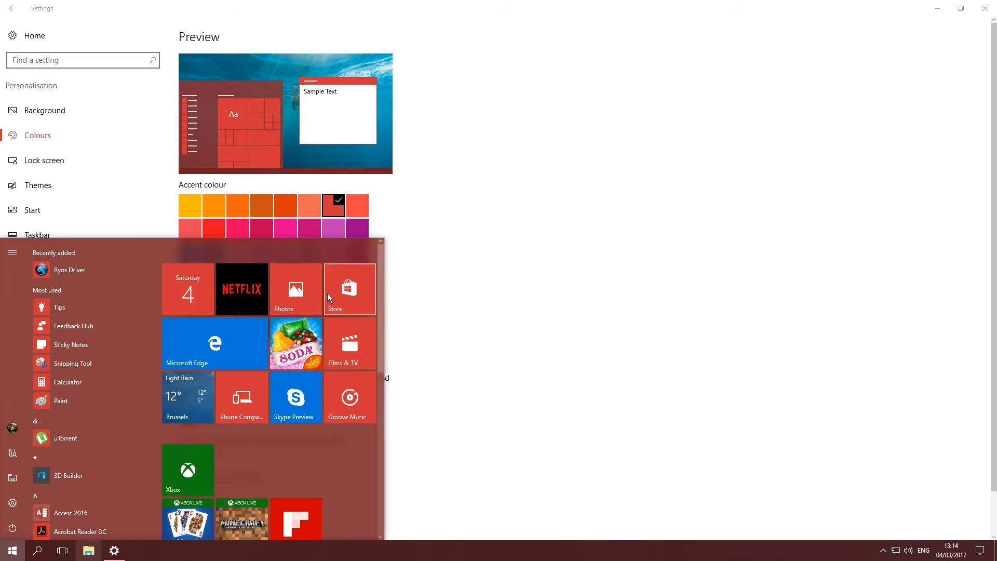
scroll(359, 364, "down", 1)
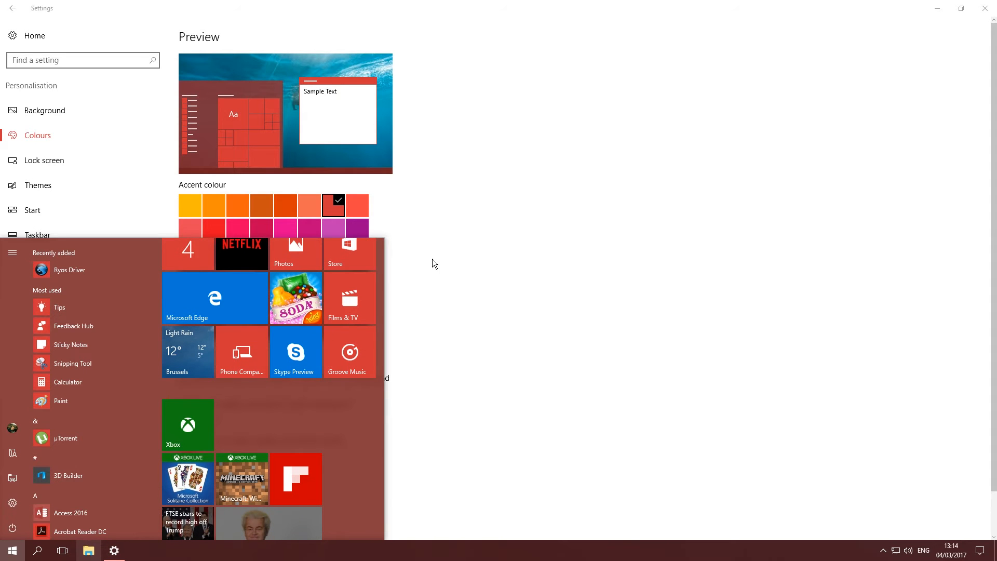
scroll(339, 284, "up", 1)
key("super")
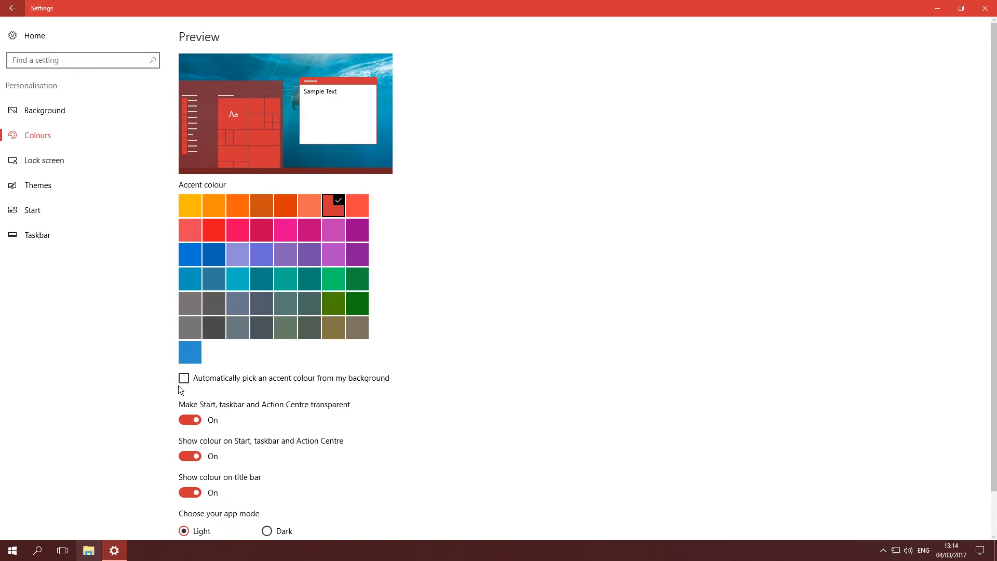
Step: Enable automatic accent colour from the background, turn off transparency for Start, taskbar and Action Centre, and check the result in the Start menu
left_click(190, 378)
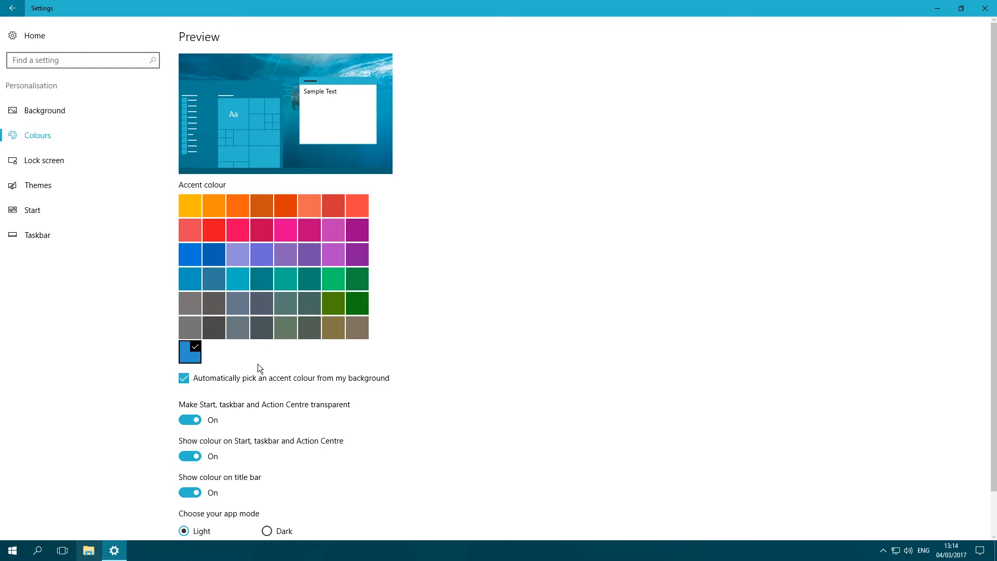
left_click(937, 8)
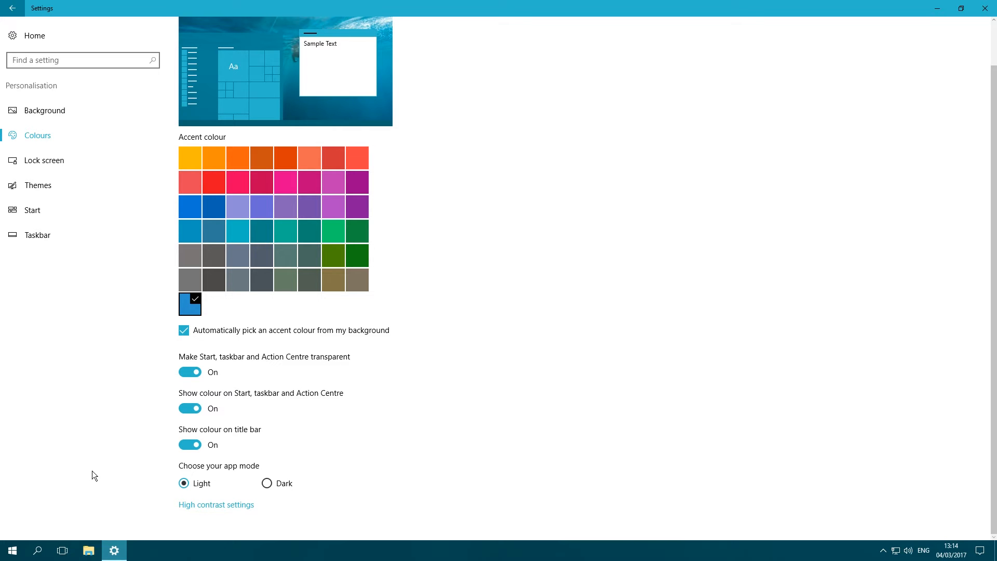
left_click(193, 375)
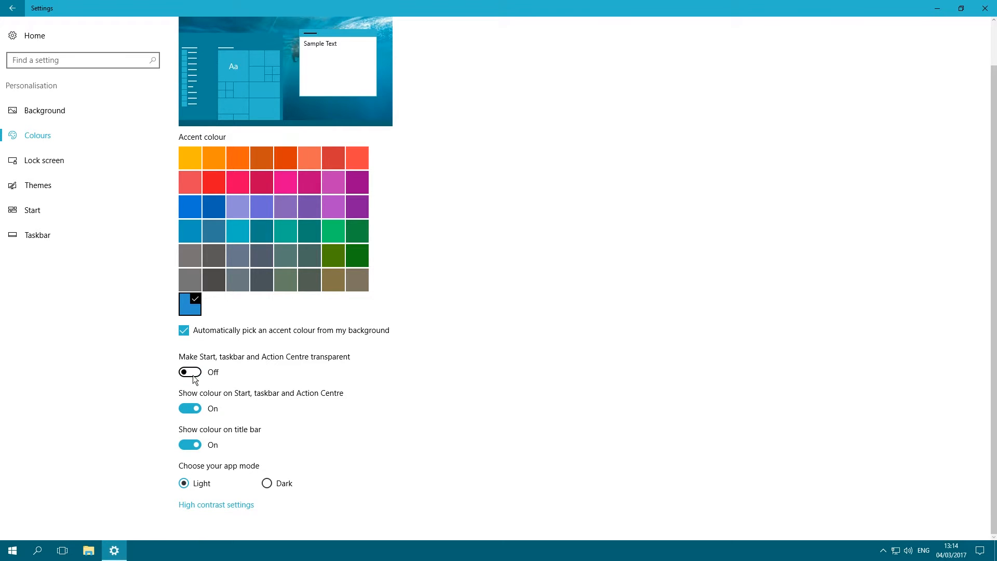
left_click(114, 551)
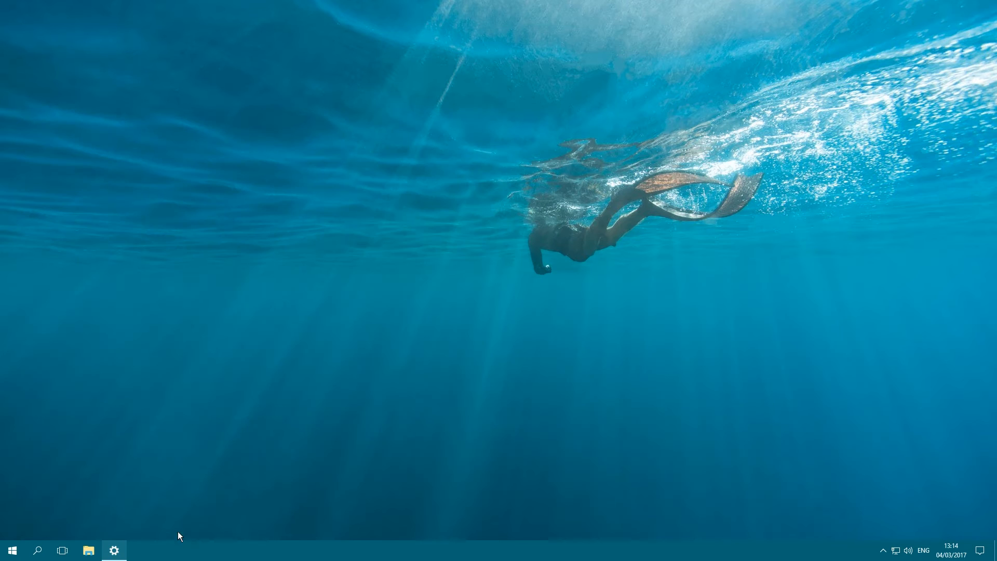
left_click(12, 550)
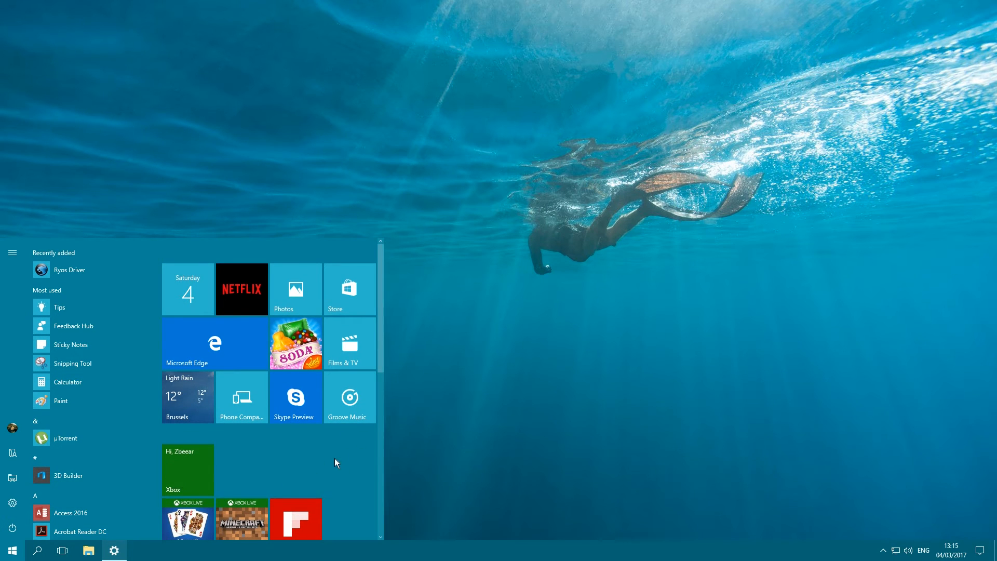
Step: Turn on transparency for Start, taskbar and Action Centre and check the effect in the Start menu
left_click(114, 550)
left_click(189, 372)
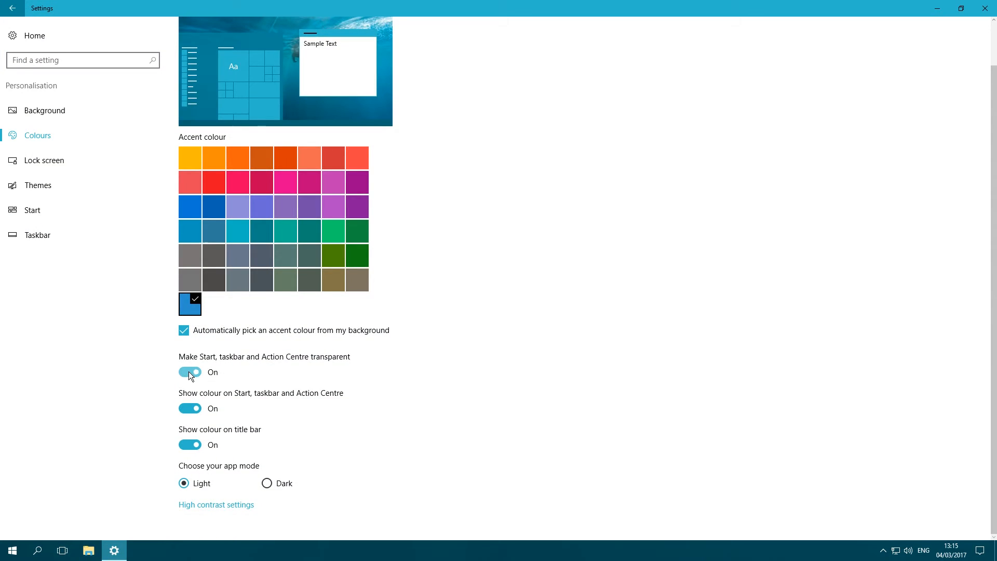
left_click(115, 551)
left_click(12, 550)
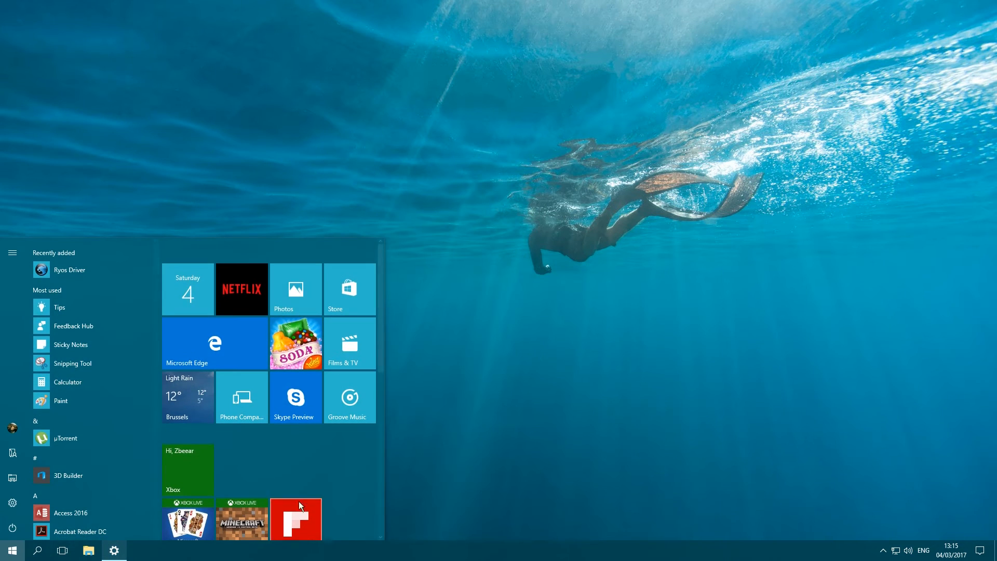
Step: Open File Explorer in a smaller window, place it behind the Start menu area, and examine the menu's transparency over it
left_click(90, 550)
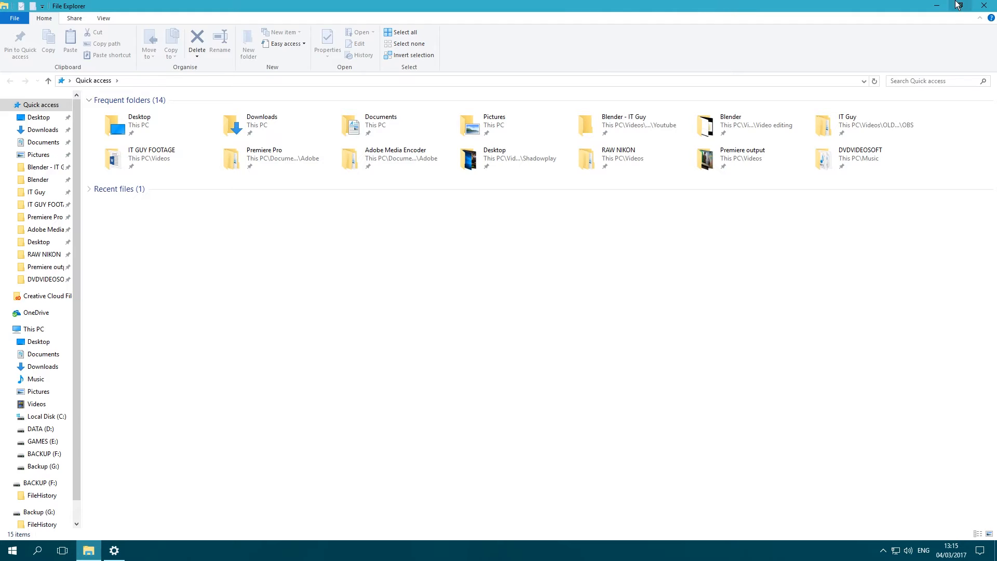
left_click(960, 6)
left_click_drag(477, 93, 258, 300)
left_click(6, 556)
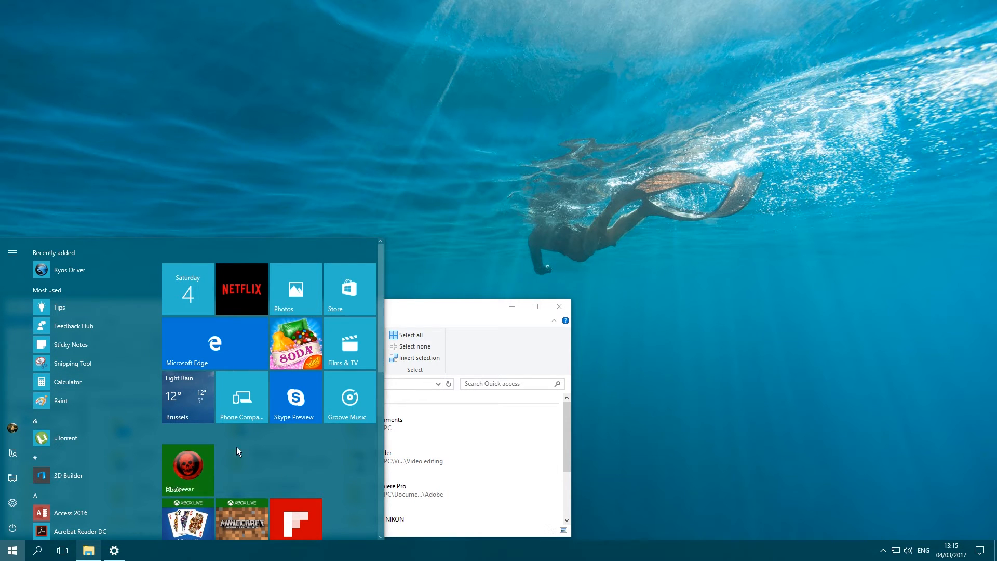
Step: Turn transparency off, compare the Start menu over the File Explorer window, and turn transparency back on
left_click(113, 550)
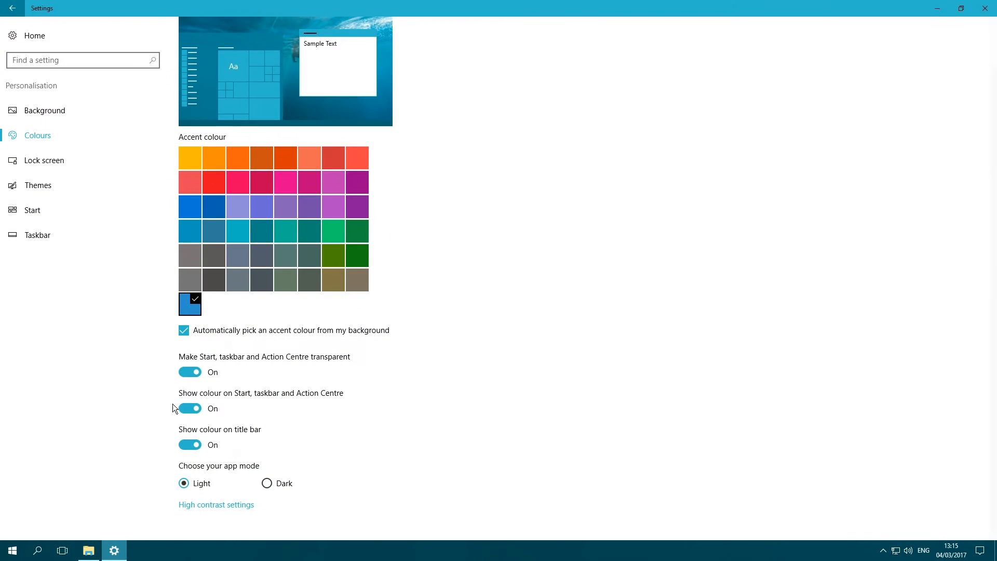
left_click(200, 373)
left_click(119, 559)
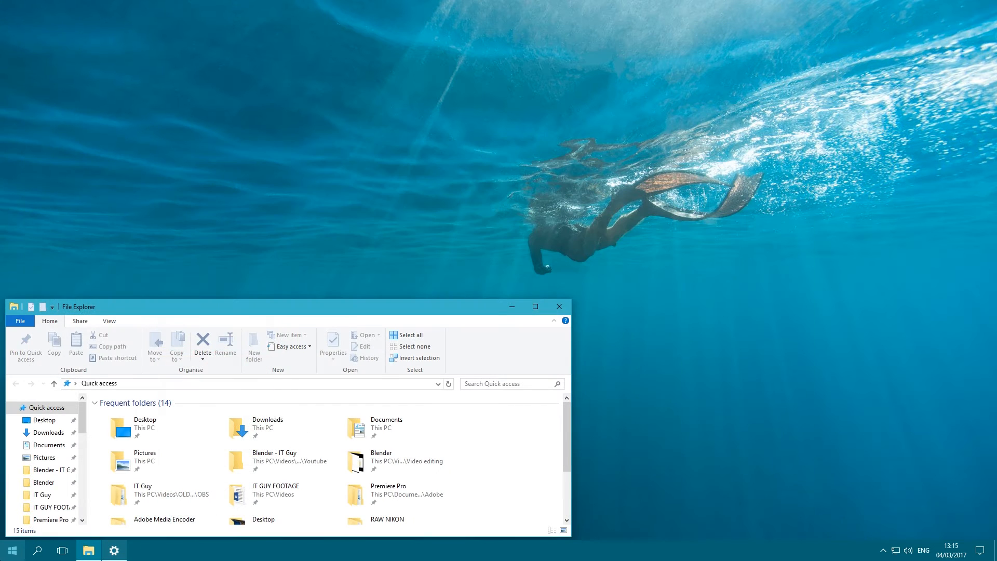
key("super")
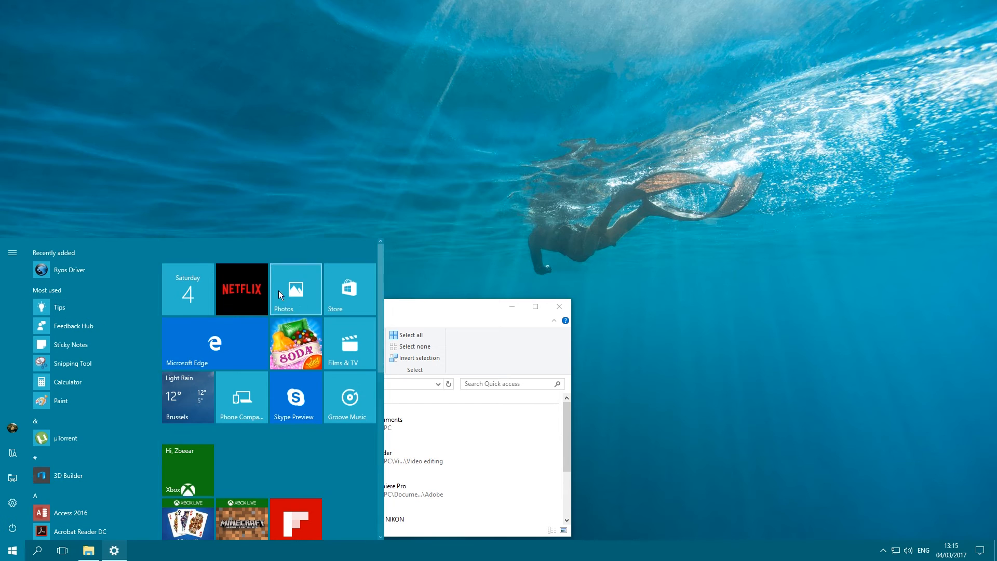
left_click(10, 556)
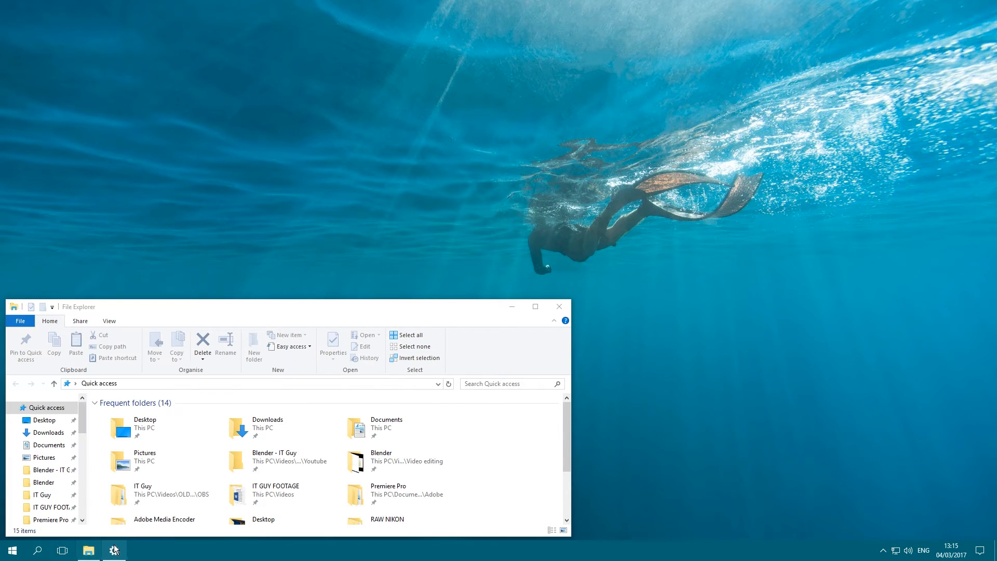
left_click(119, 557)
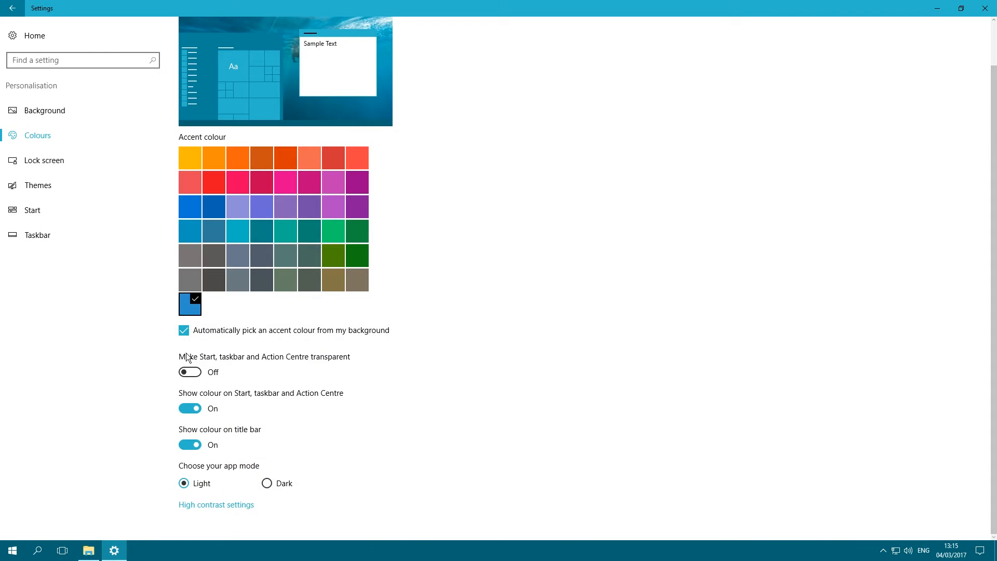
left_click(194, 373)
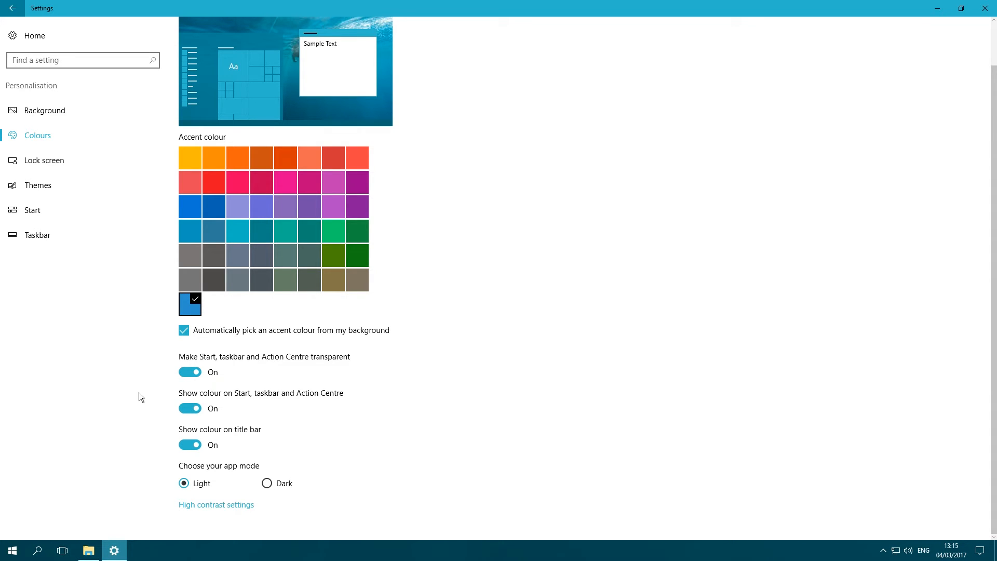
Step: Turn off colour on Start, taskbar and Action Centre and check the Start menu over the desktop and over File Explorer
left_click(200, 413)
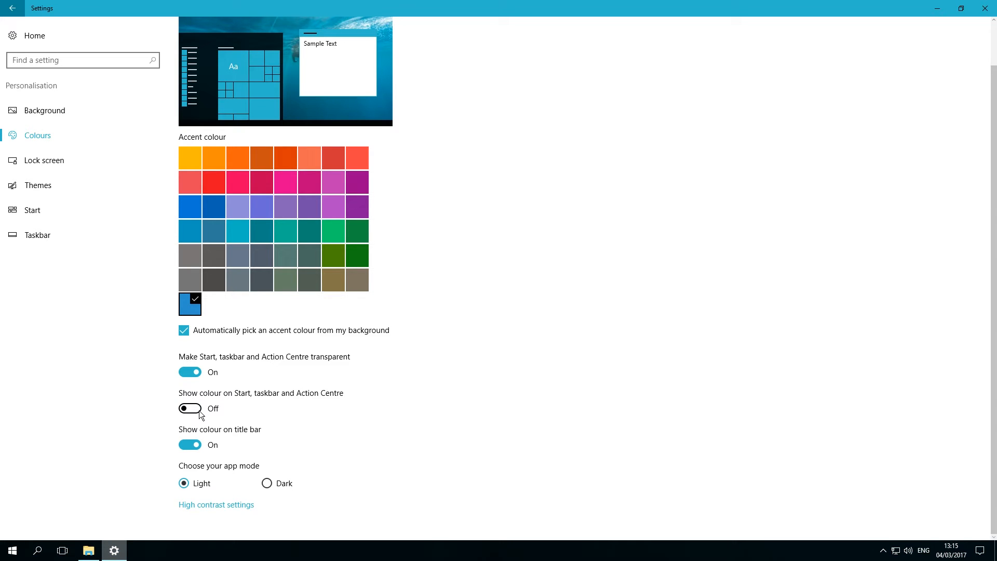
left_click(114, 550)
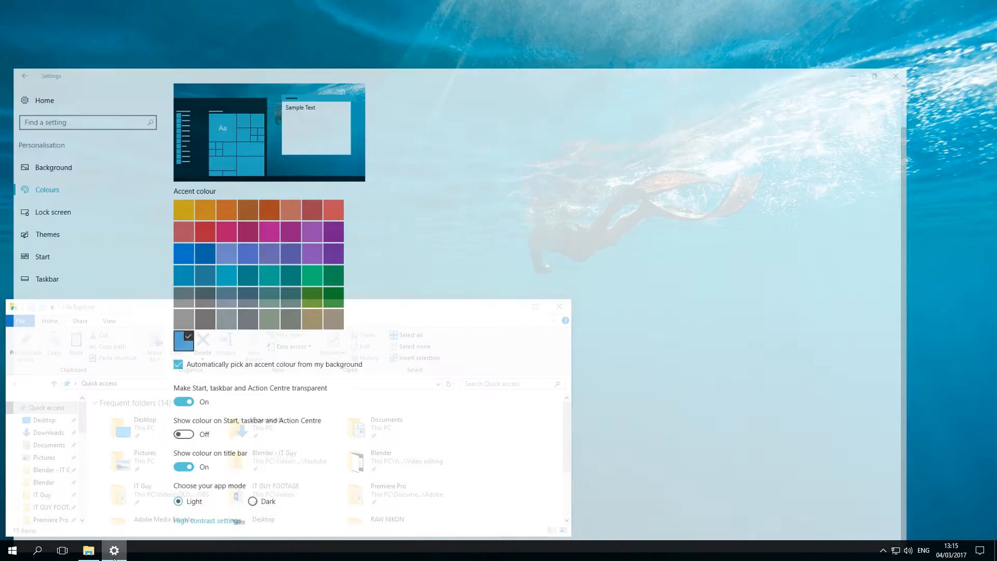
left_click(512, 306)
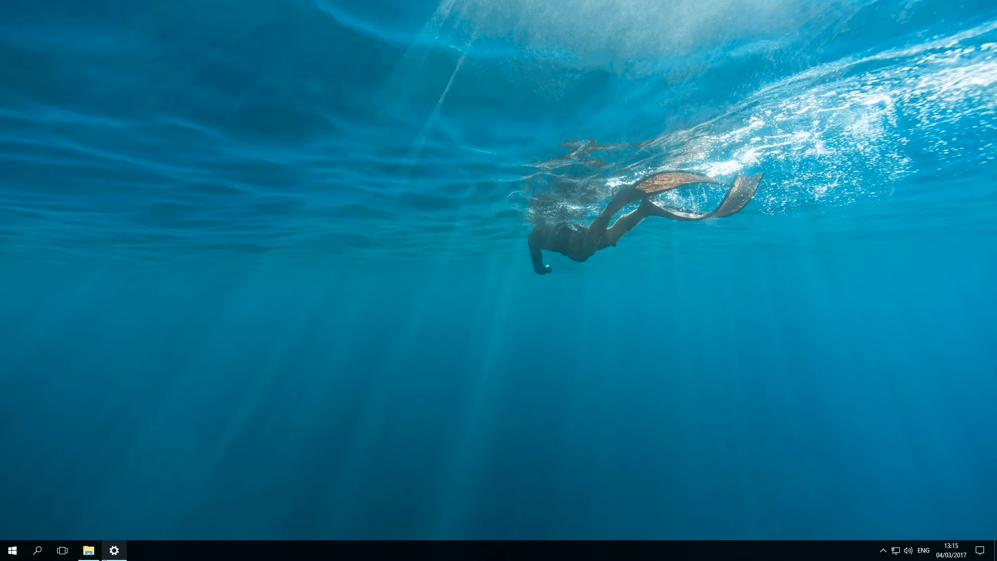
key("super")
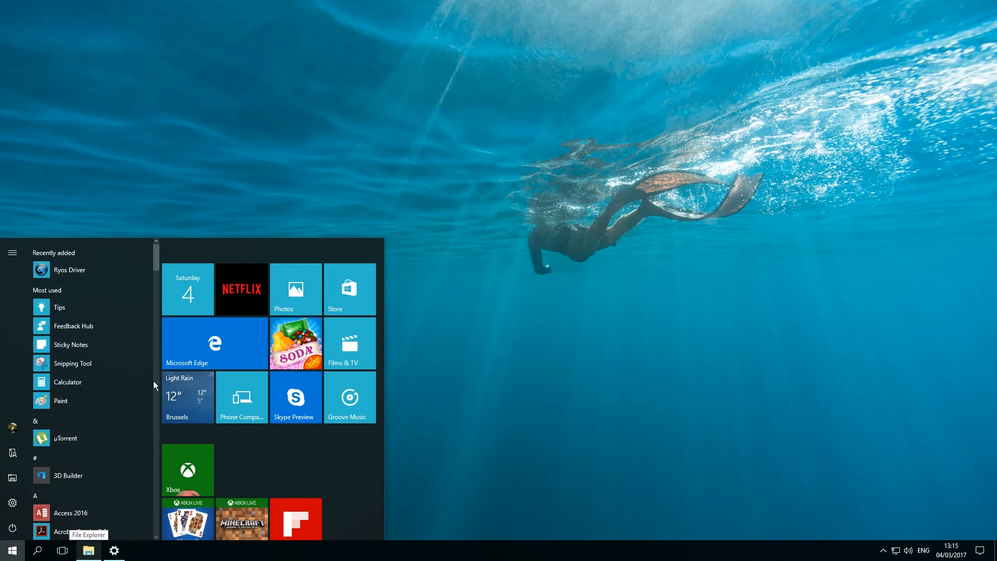
left_click(88, 551)
left_click(12, 551)
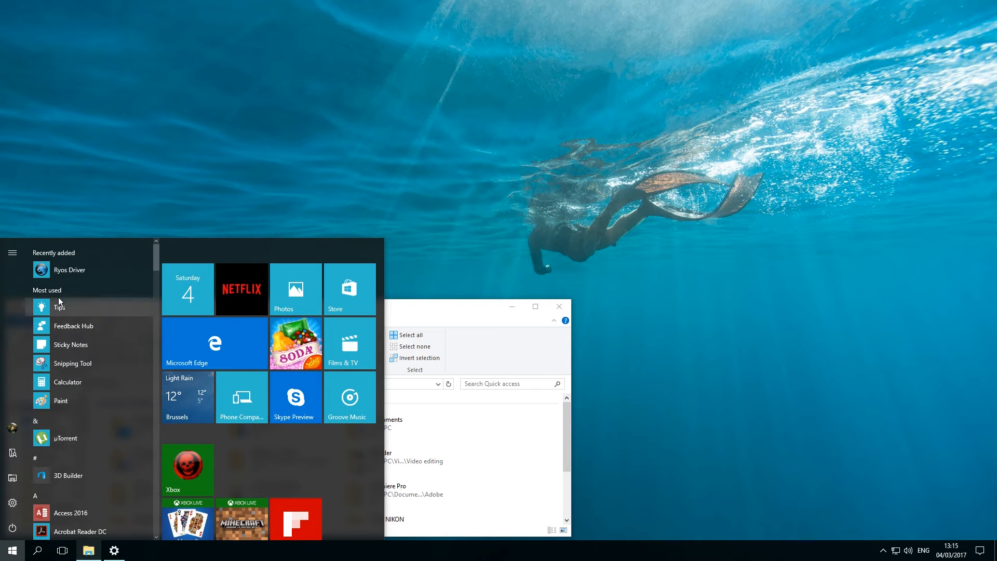
Step: Compare File Explorer's title bar with the taskbar over Settings, and turn colour on Start, taskbar and Action Centre back on
left_click(114, 550)
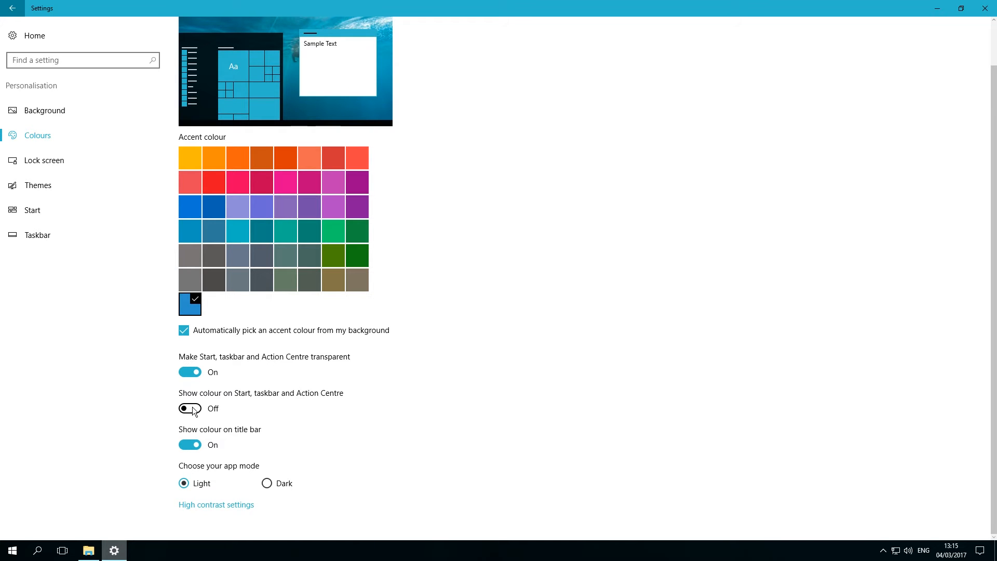
left_click(88, 551)
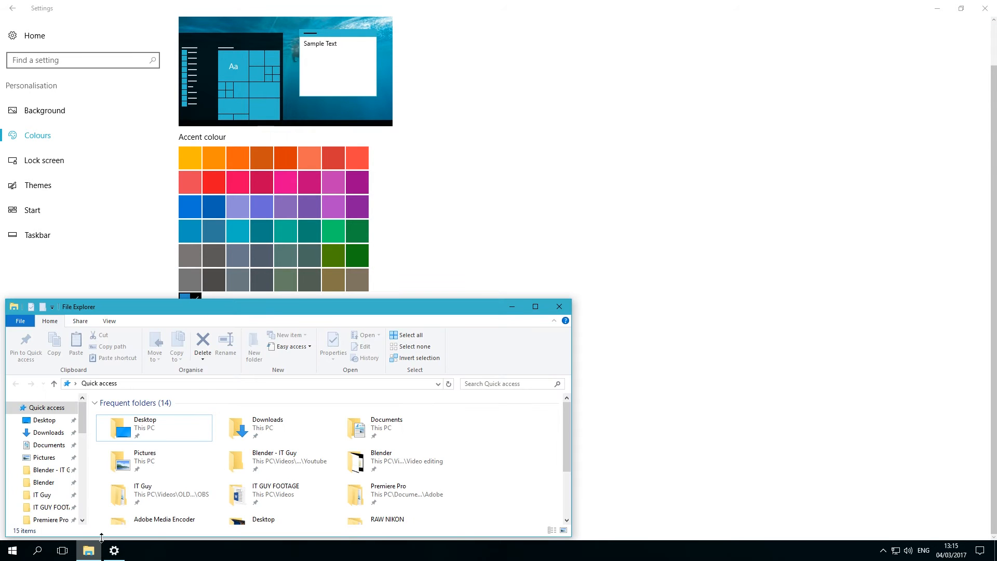
left_click_drag(263, 312, 399, 136)
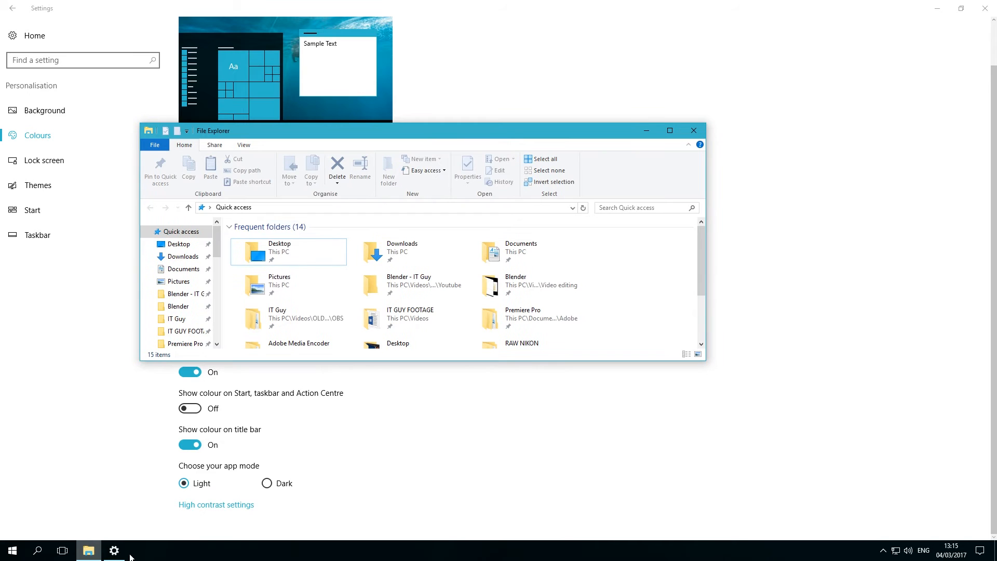
left_click_drag(563, 129, 626, 163)
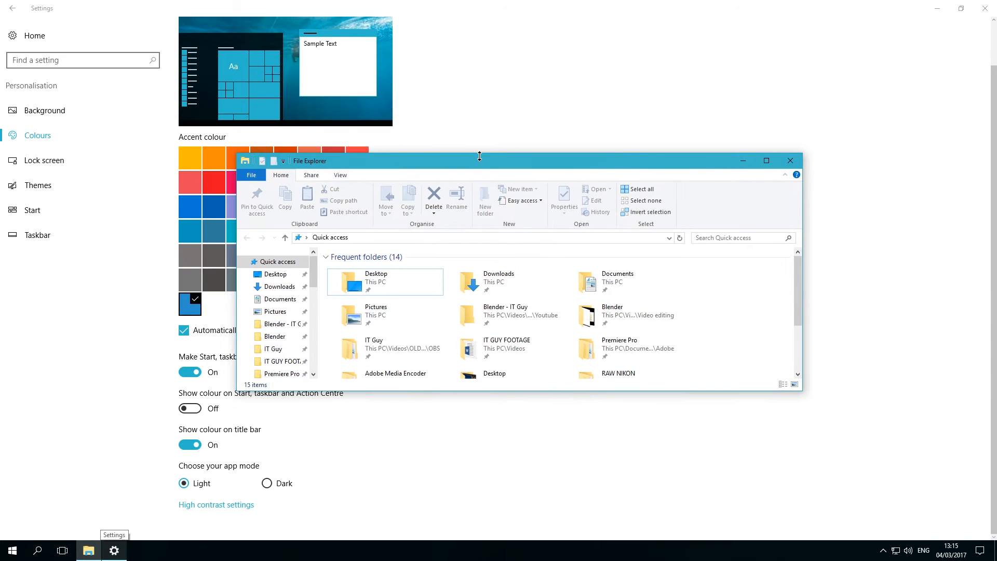
left_click(190, 408)
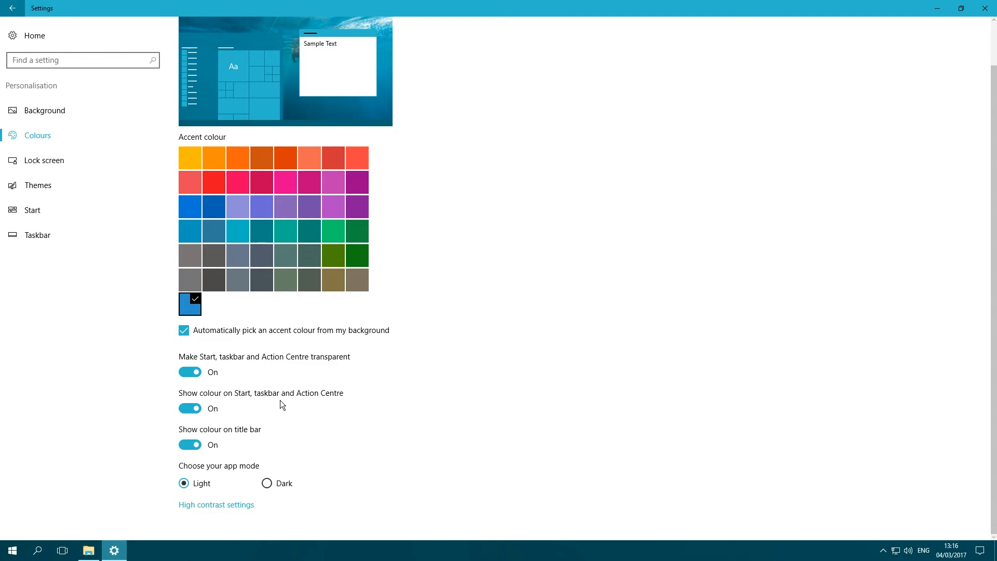
Step: Turn off colour on title bars, compare the File Explorer and Settings title bars, and turn the option back on
left_click(190, 445)
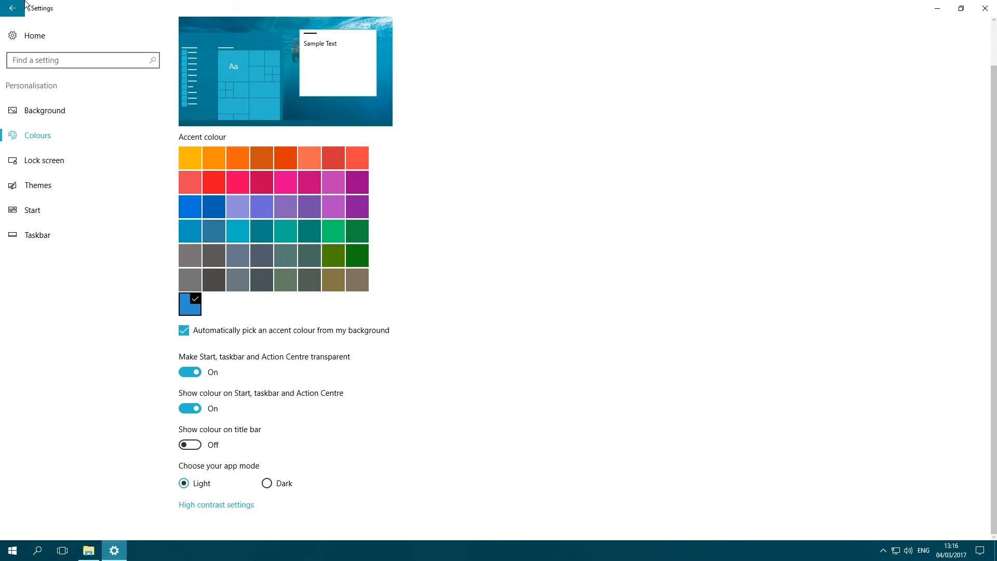
left_click(88, 550)
left_click_drag(422, 170, 413, 115)
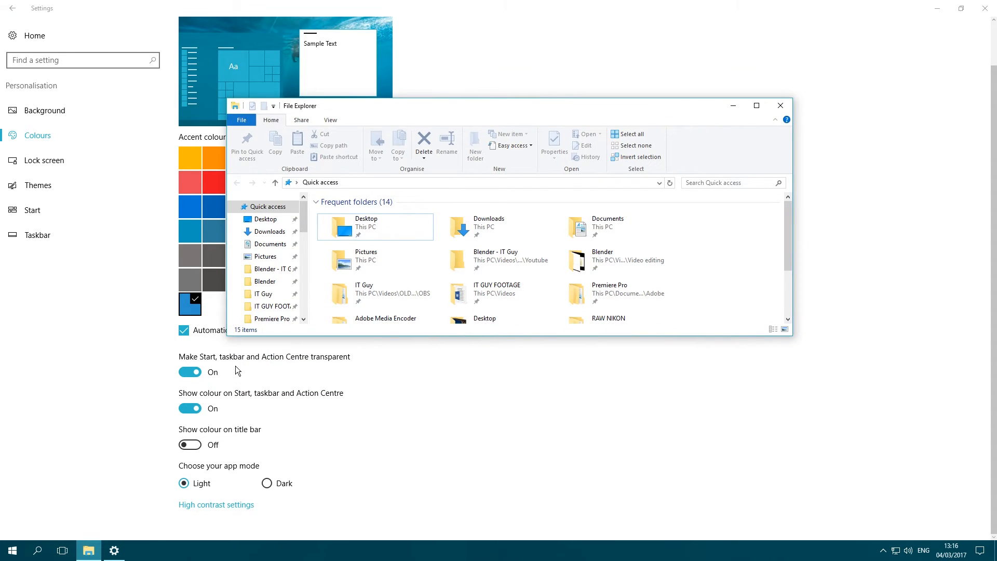
left_click(319, 5)
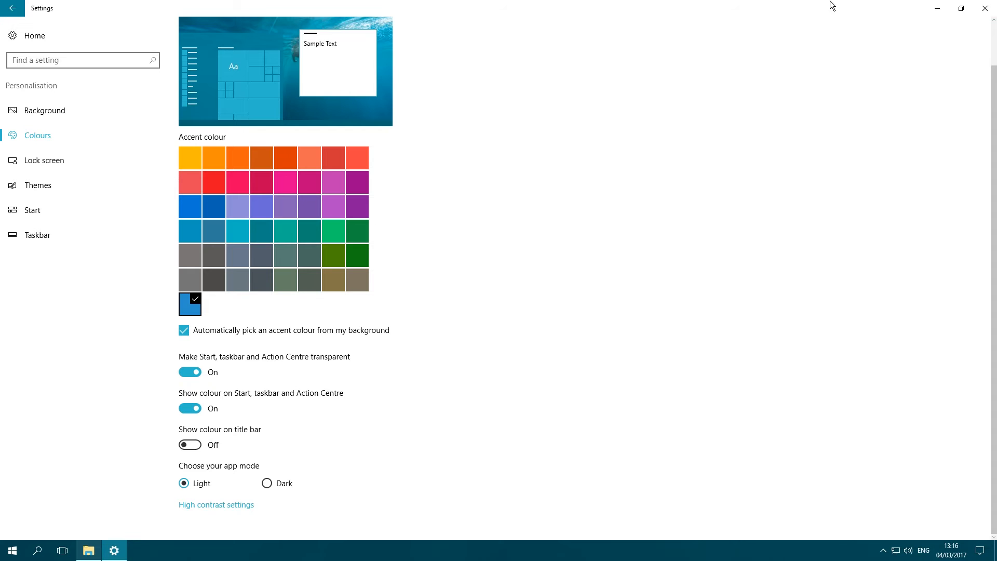
left_click(89, 549)
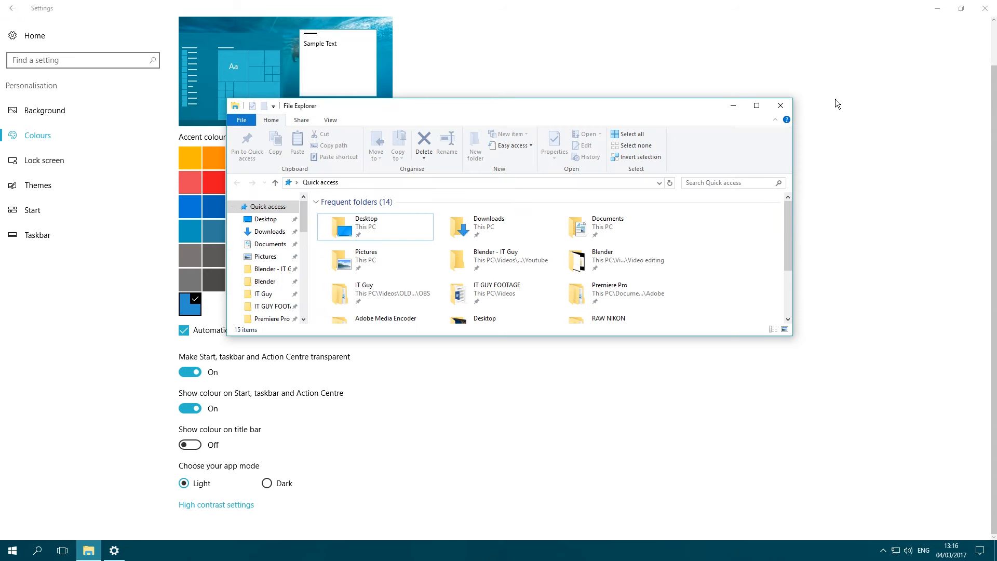
left_click(781, 105)
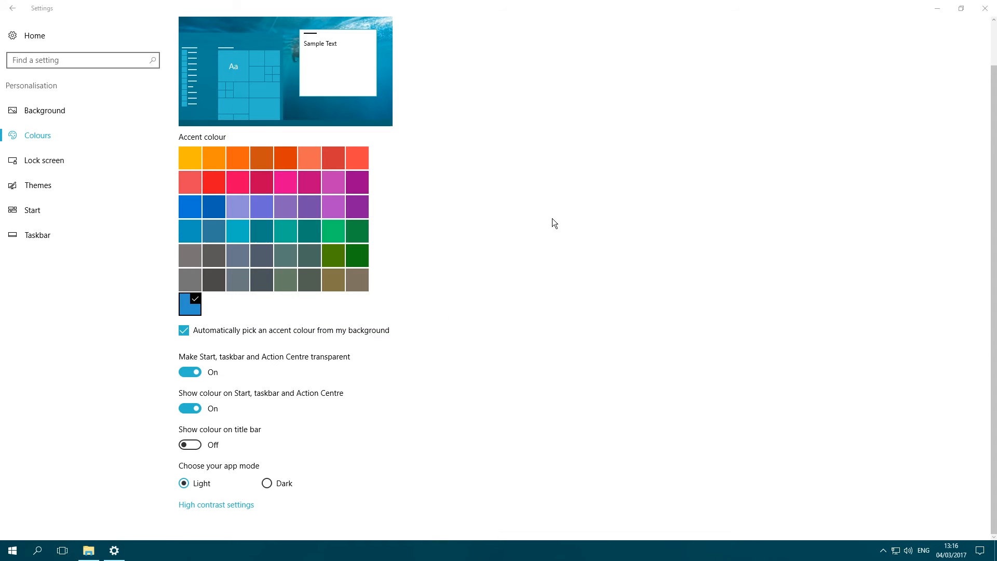
left_click(190, 444)
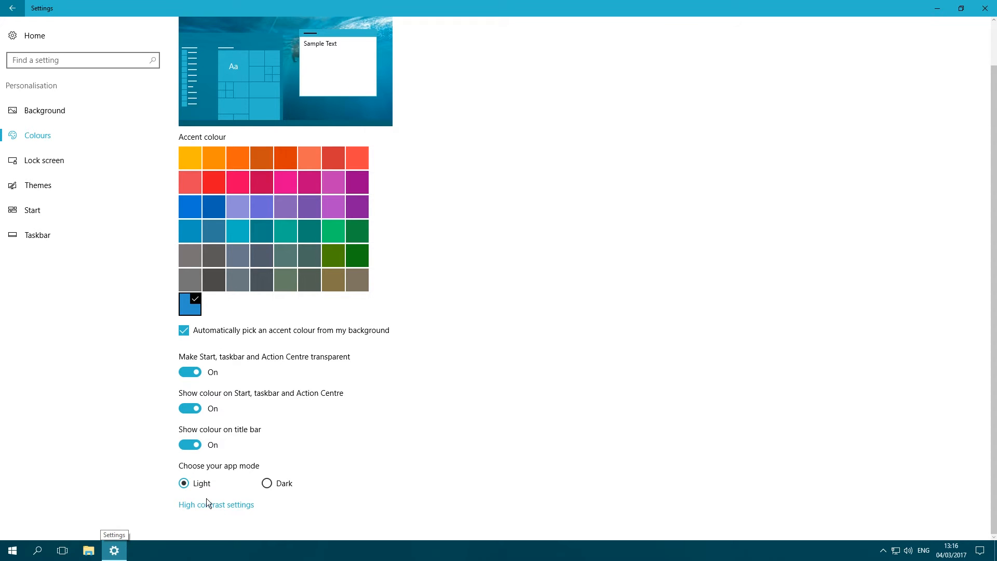
Step: Switch the app mode to Dark and check its effect on a maximised File Explorer window
left_click(268, 484)
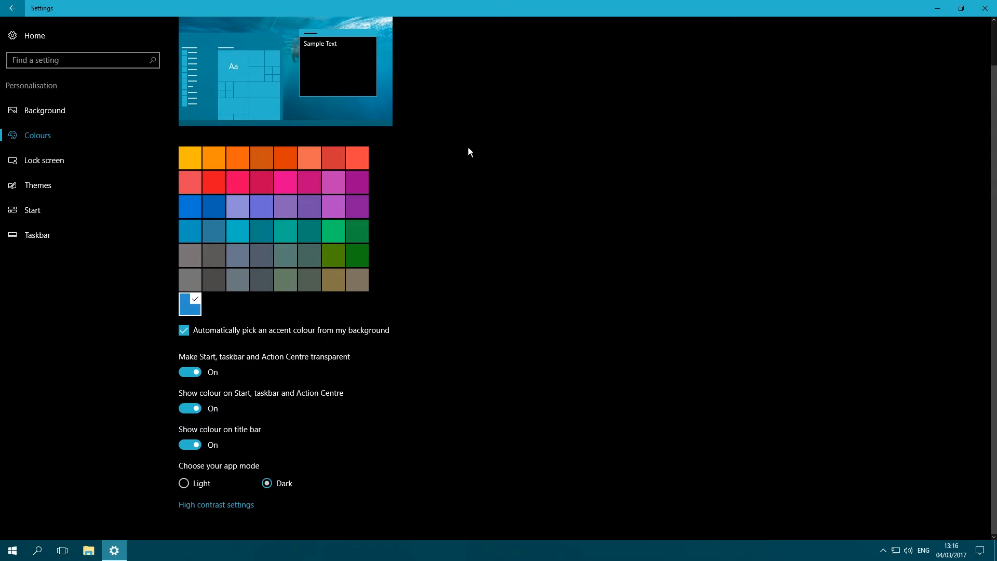
left_click(18, 554)
left_click(18, 553)
left_click(88, 550)
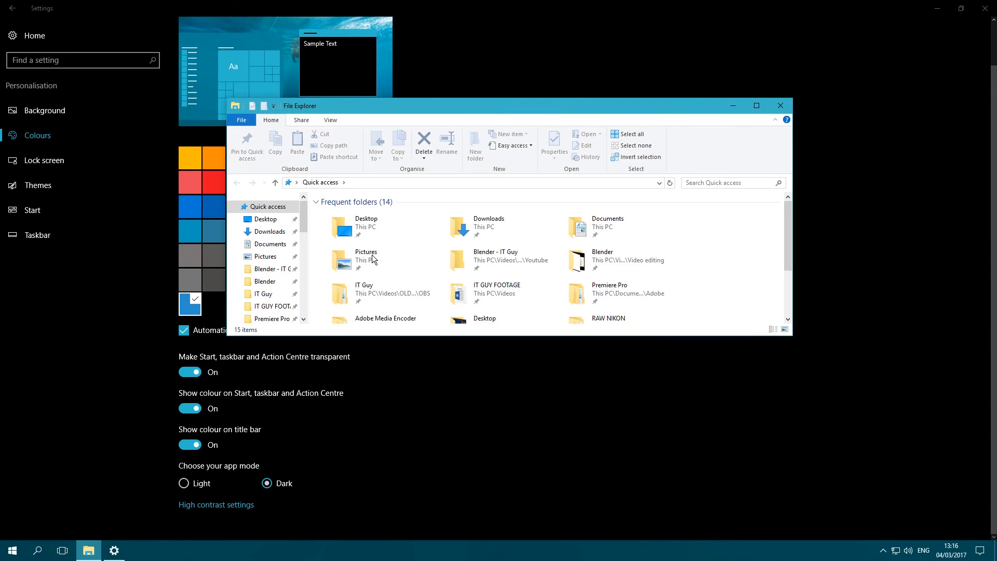
left_click(756, 105)
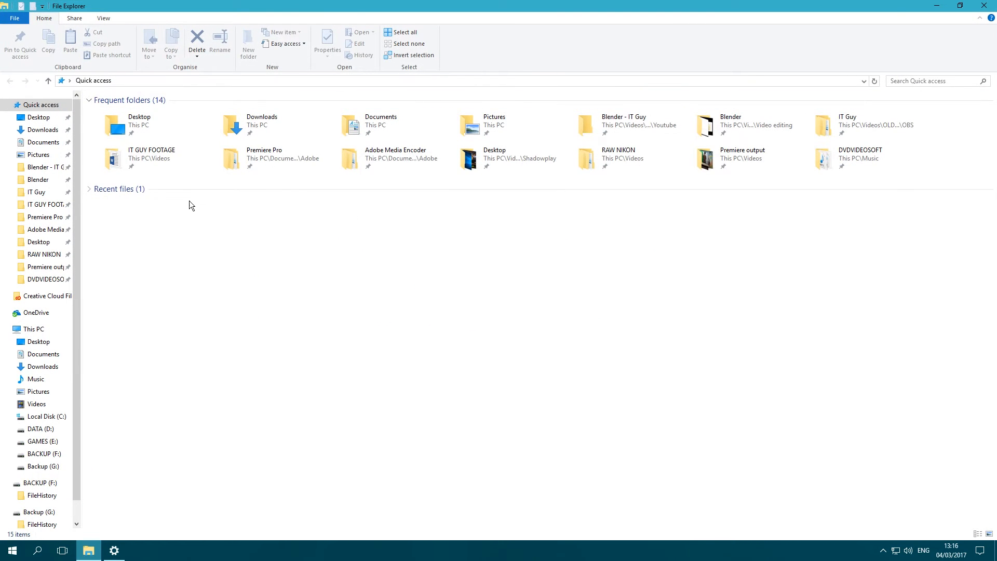
left_click(984, 6)
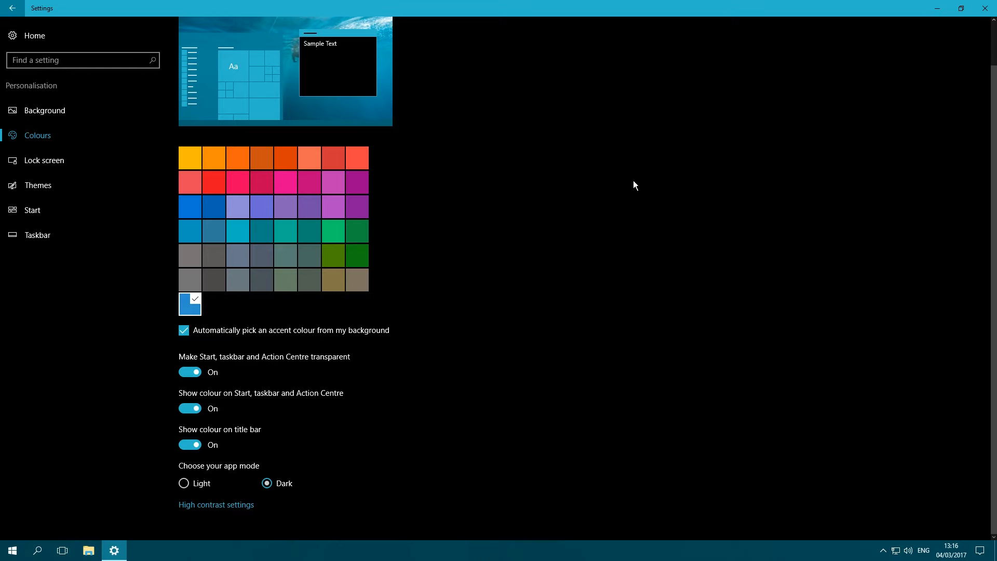
Step: Examine Calendar in dark mode beside Settings, and set the app mode back to Light to compare it
left_click(12, 550)
left_click(196, 288)
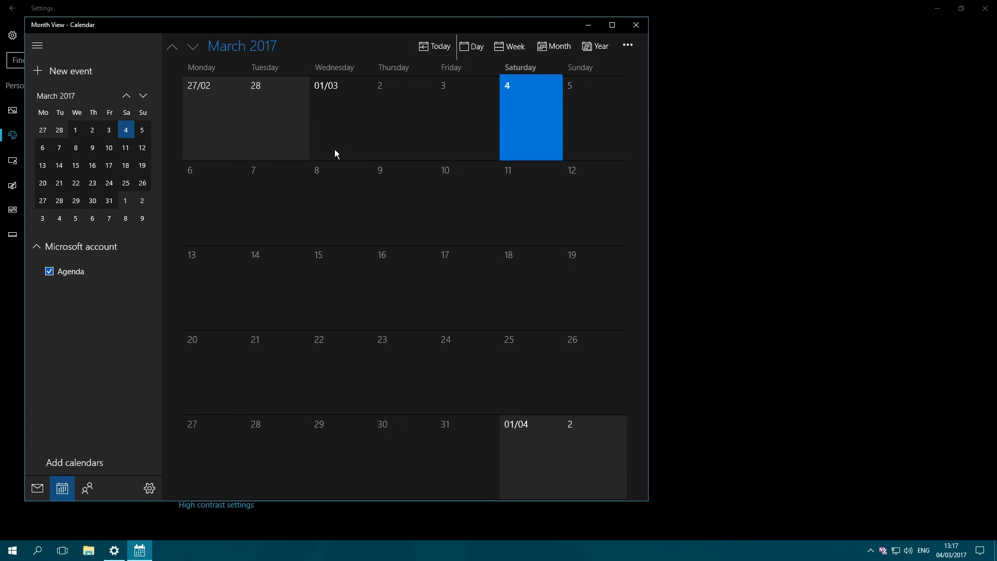
left_click_drag(311, 26, 644, 33)
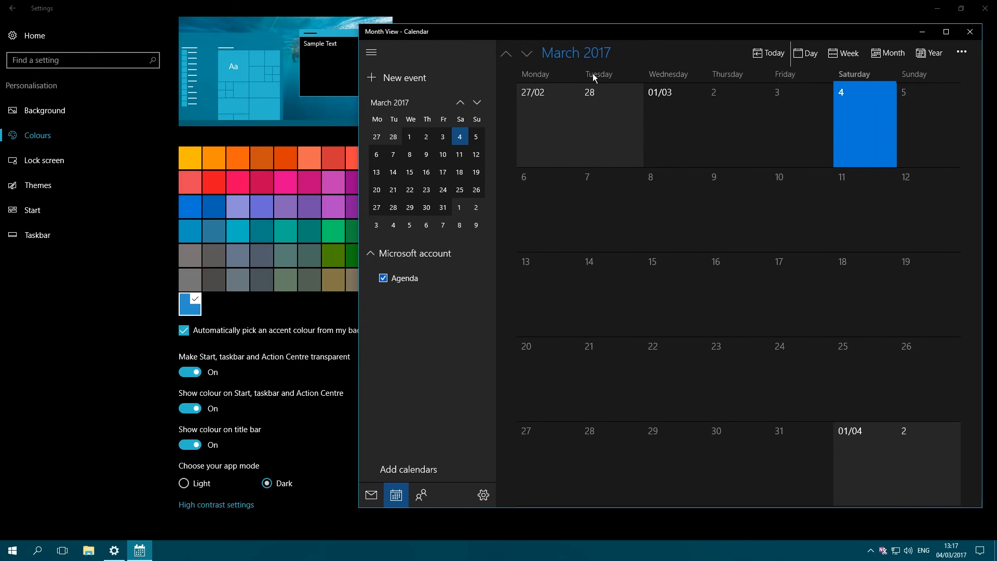
left_click(184, 483)
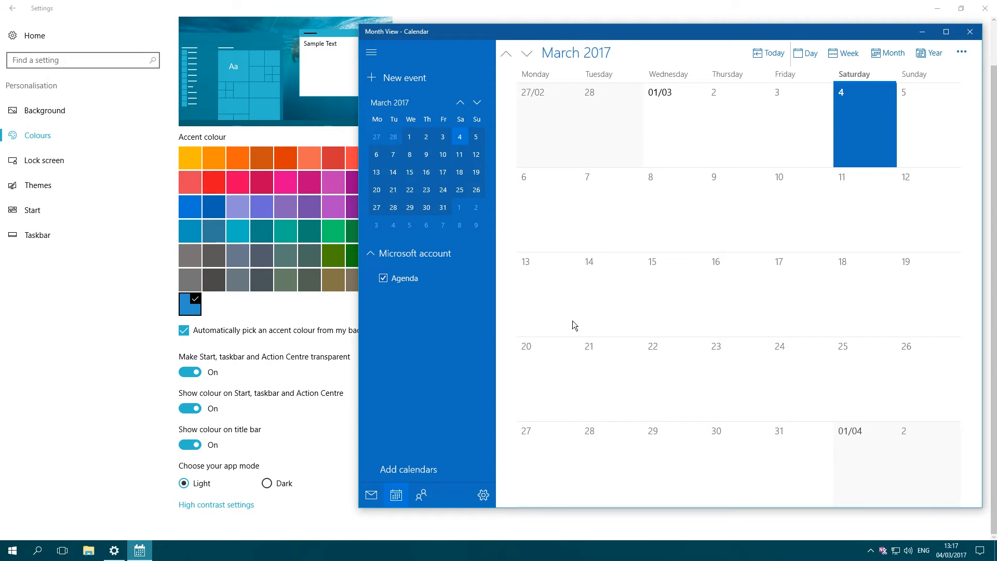
left_click(970, 32)
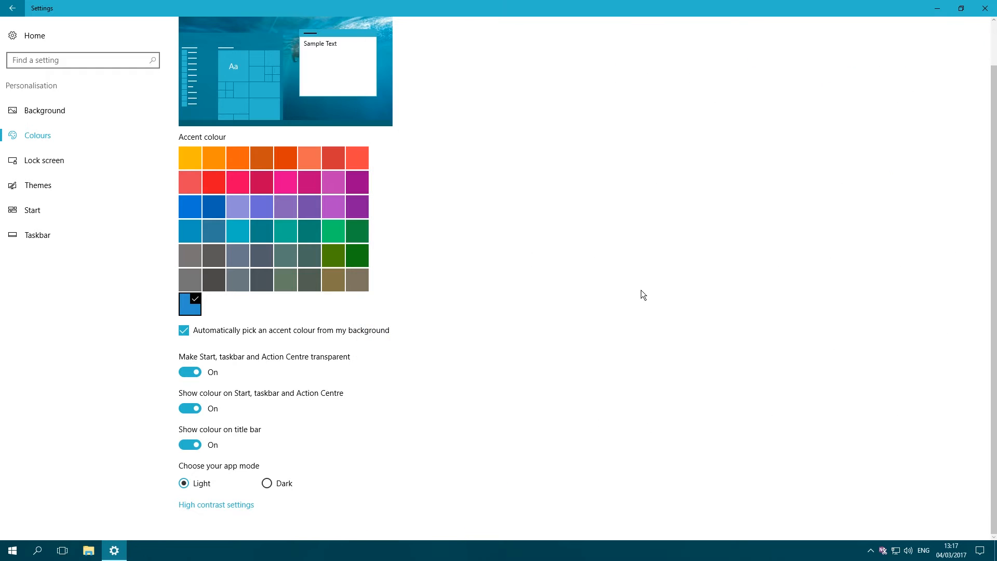
Step: Open the High contrast settings
left_click(214, 506)
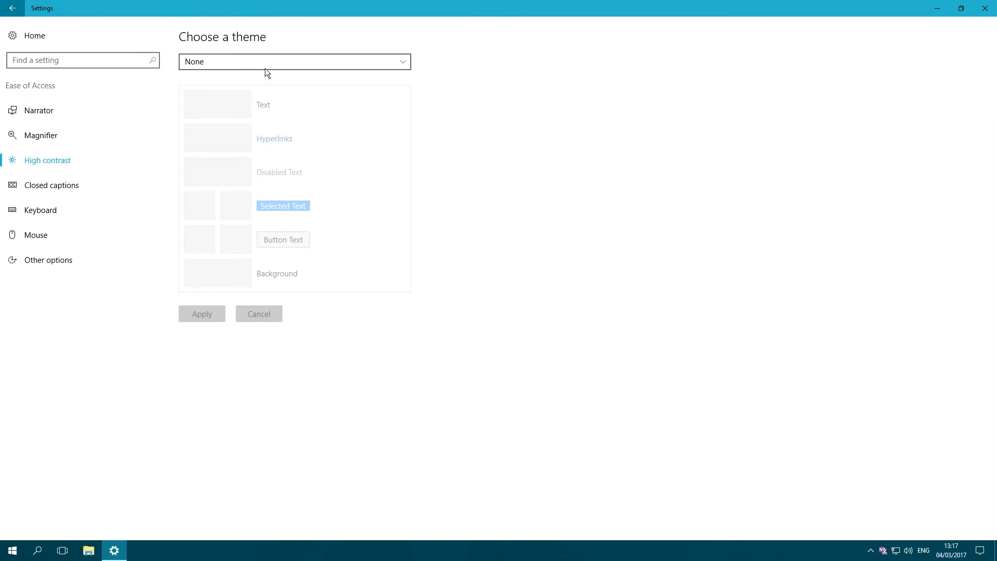
Step: Apply the High Contrast #1 theme and check how it changes the Start menu's apps and tiles
left_click(343, 59)
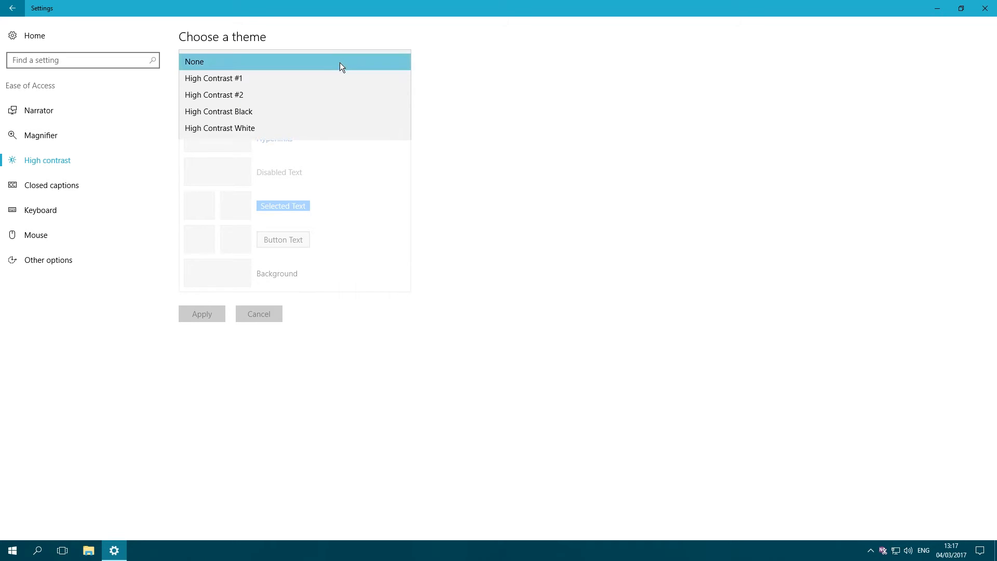
left_click(319, 76)
left_click(197, 316)
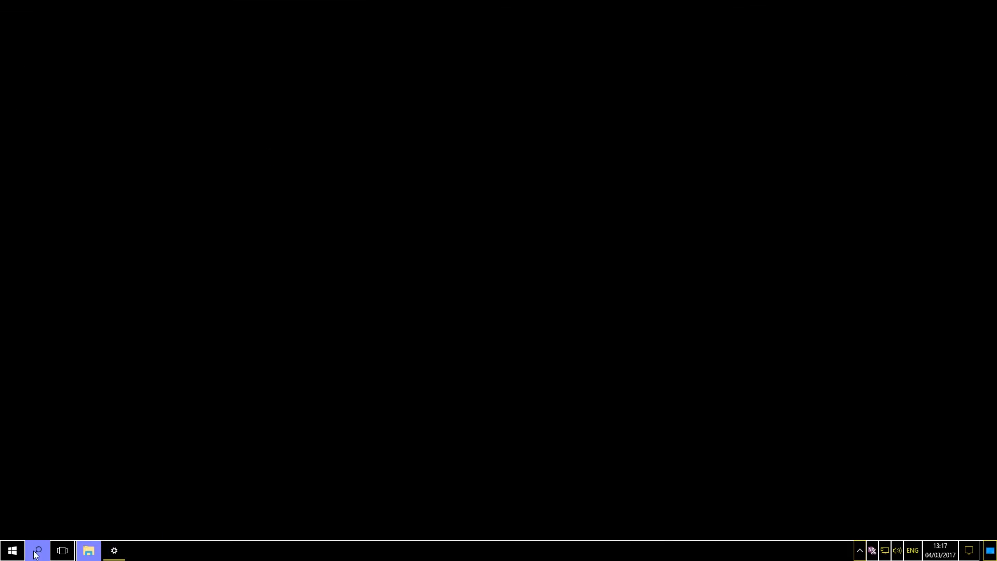
left_click(13, 551)
scroll(228, 363, "down", 5)
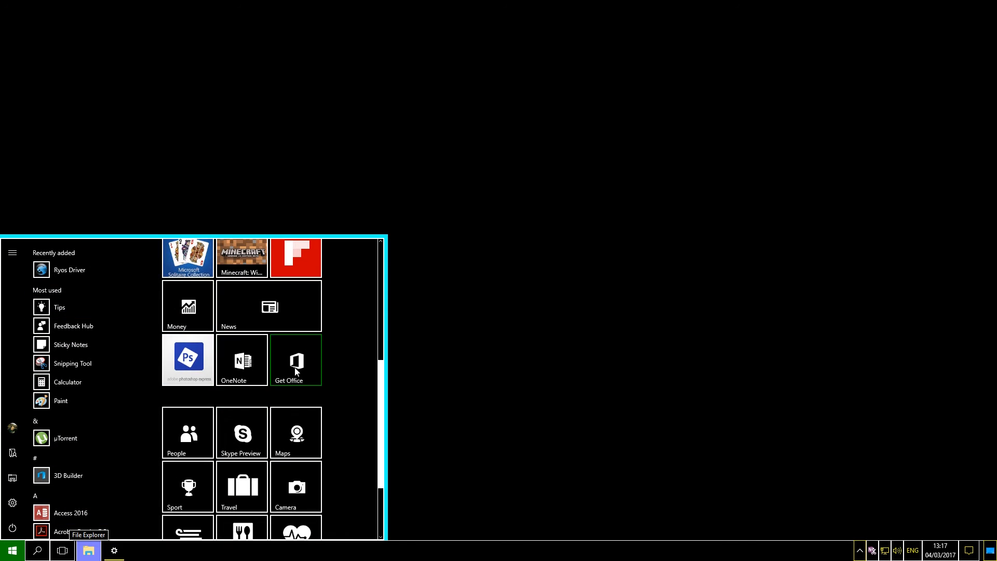
Step: Return to the high contrast settings and apply None as the theme
left_click(114, 550)
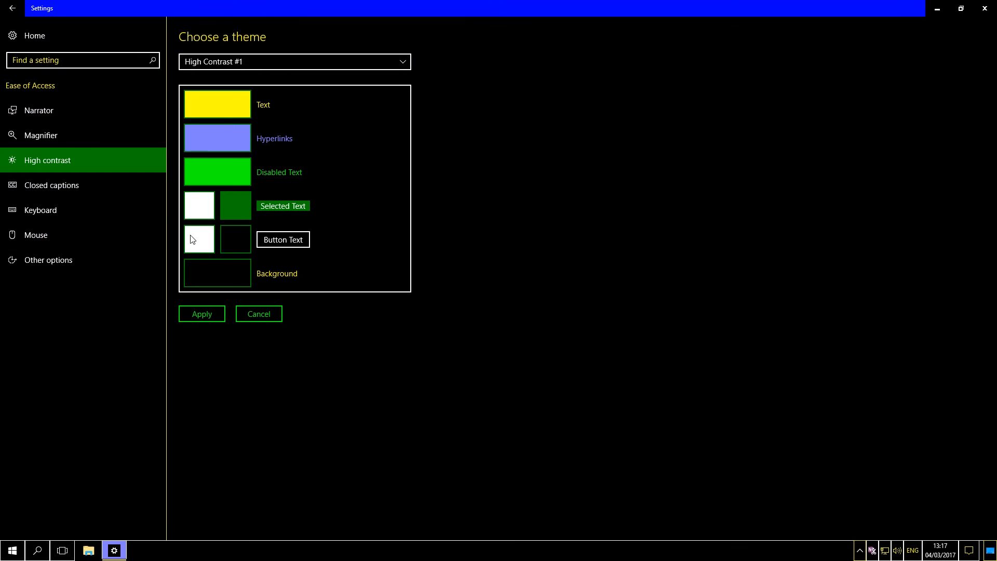
left_click(276, 66)
left_click(216, 48)
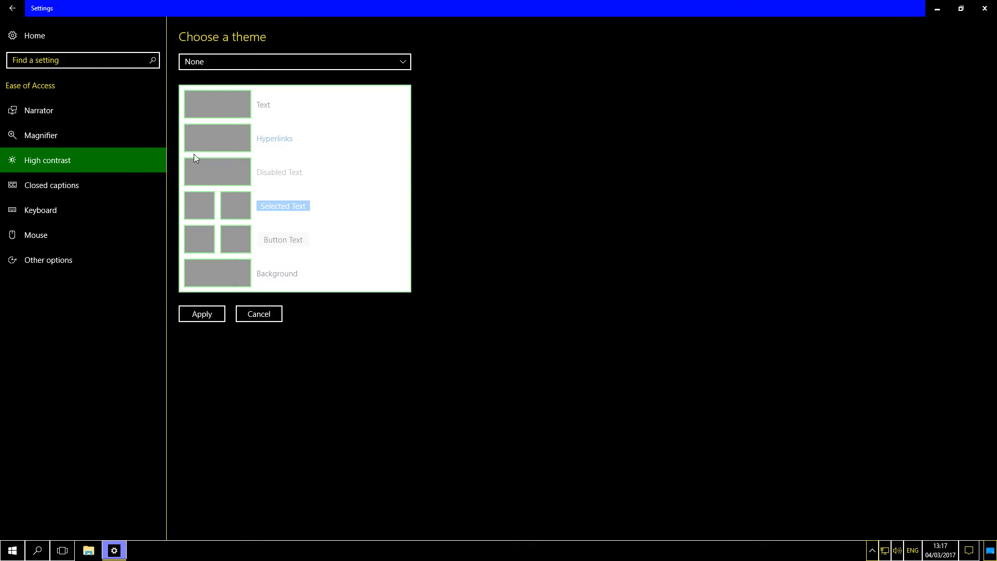
left_click(205, 314)
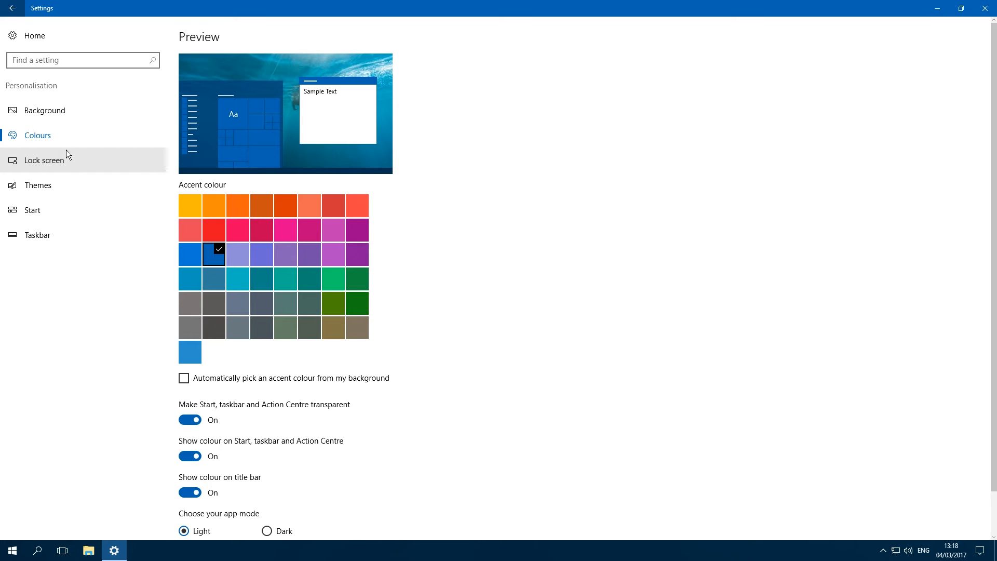
Step: Open the lock screen personalisation settings and set the background to Picture
left_click(46, 159)
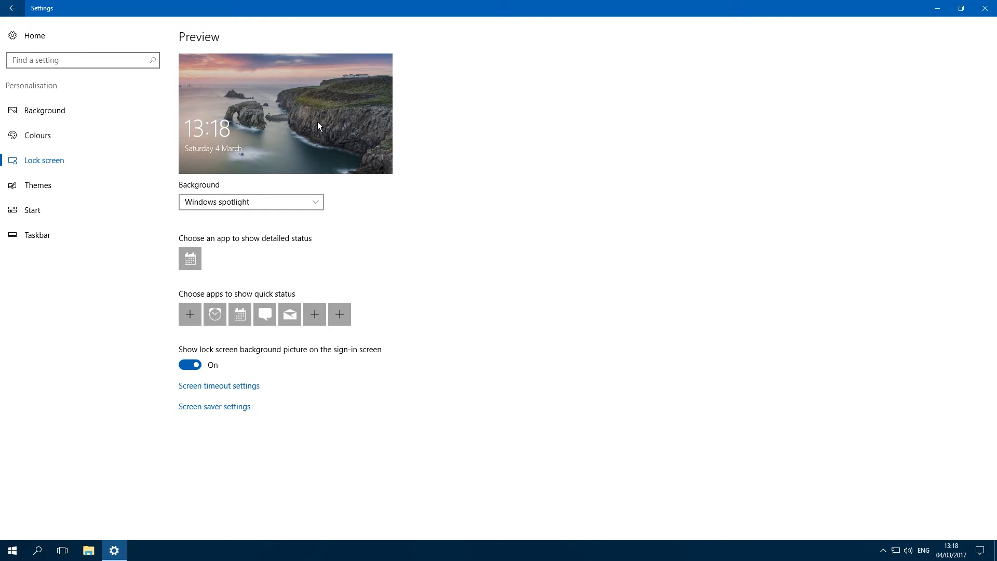
left_click(240, 203)
left_click(228, 208)
left_click(247, 207)
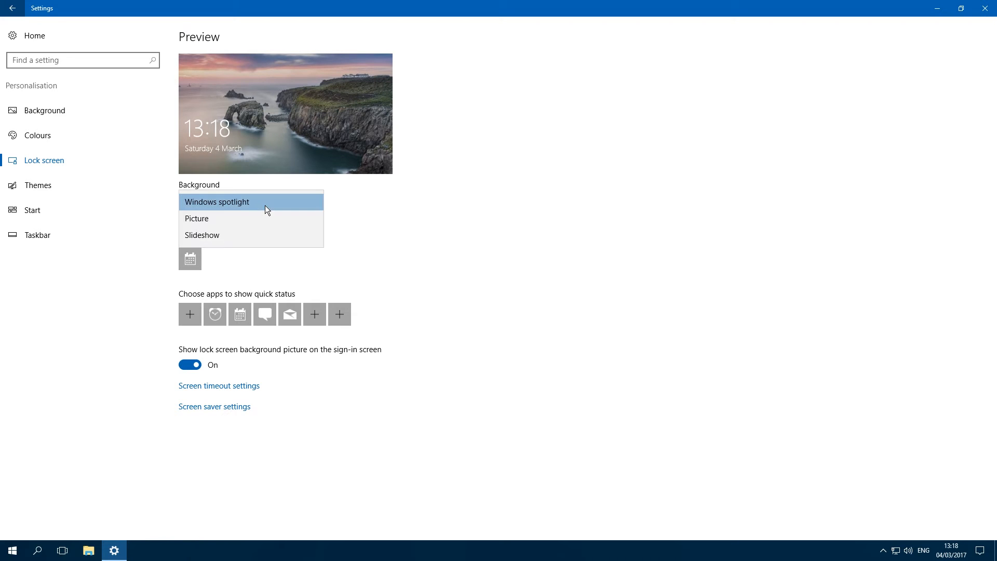
left_click(242, 217)
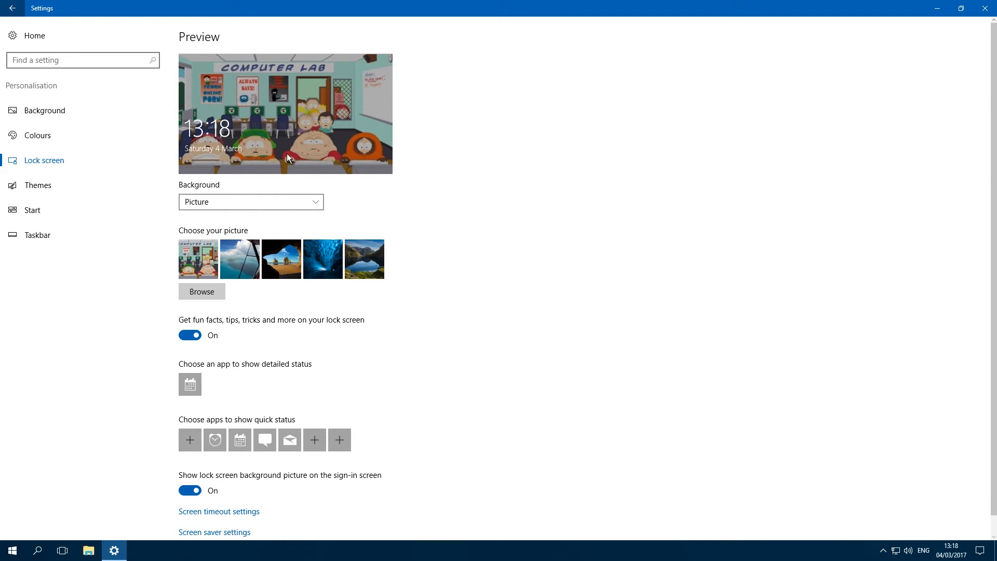
Step: Change the lock screen background to Slideshow and select the Pictures album to see its options
left_click(269, 195)
left_click(211, 215)
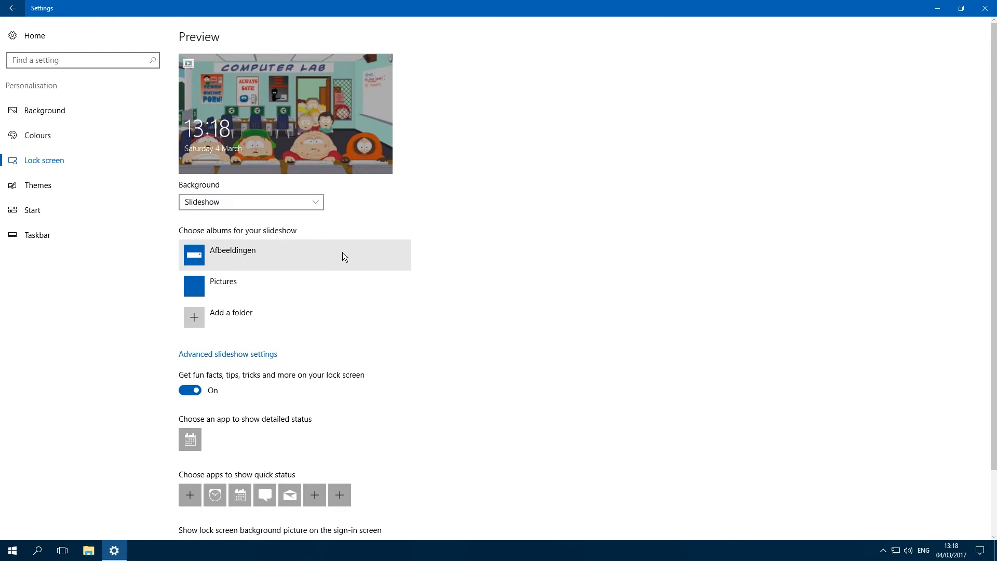
left_click(226, 289)
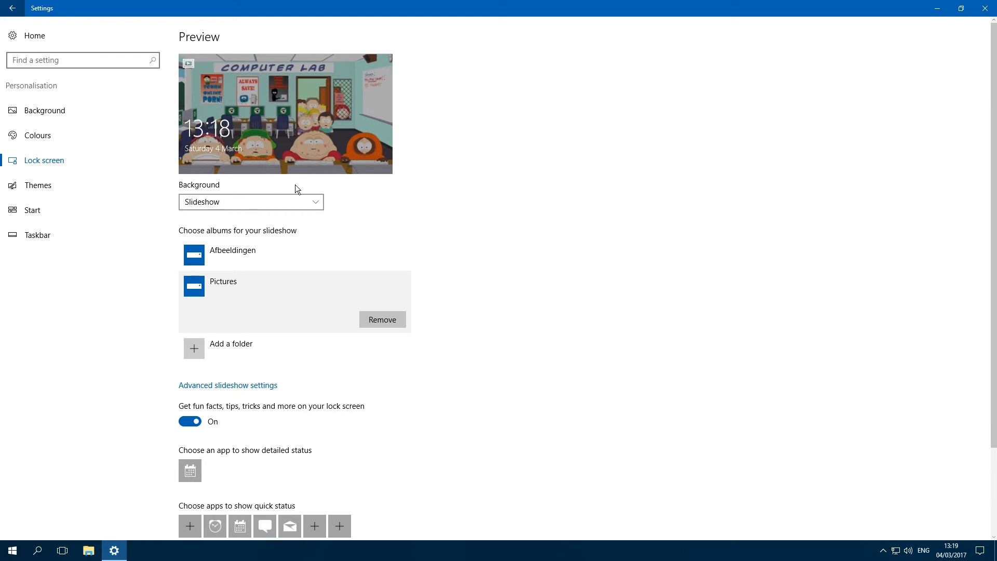
Step: Set the lock screen background to Windows spotlight and toggle the sign-in screen background picture off and back on
left_click(263, 201)
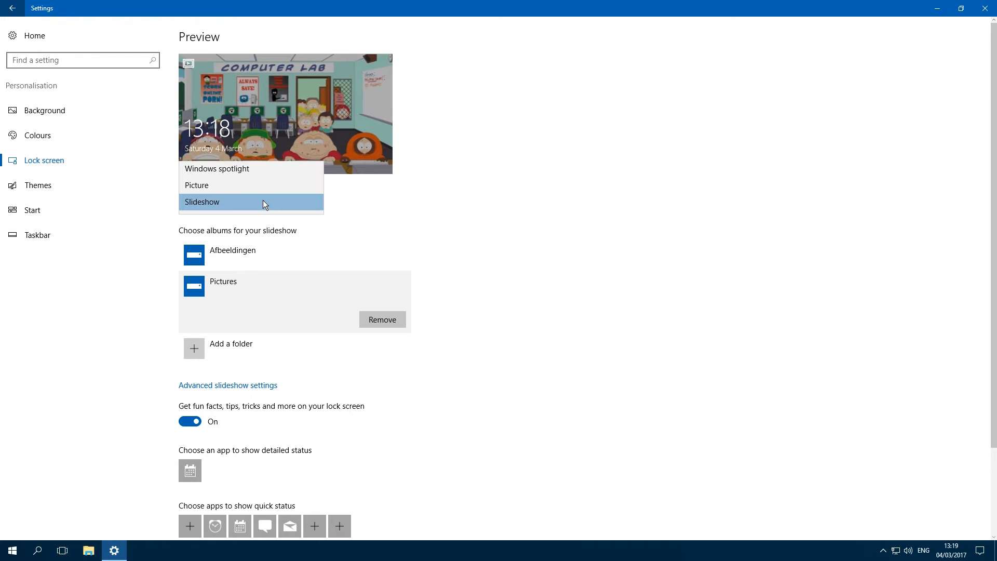
left_click(229, 169)
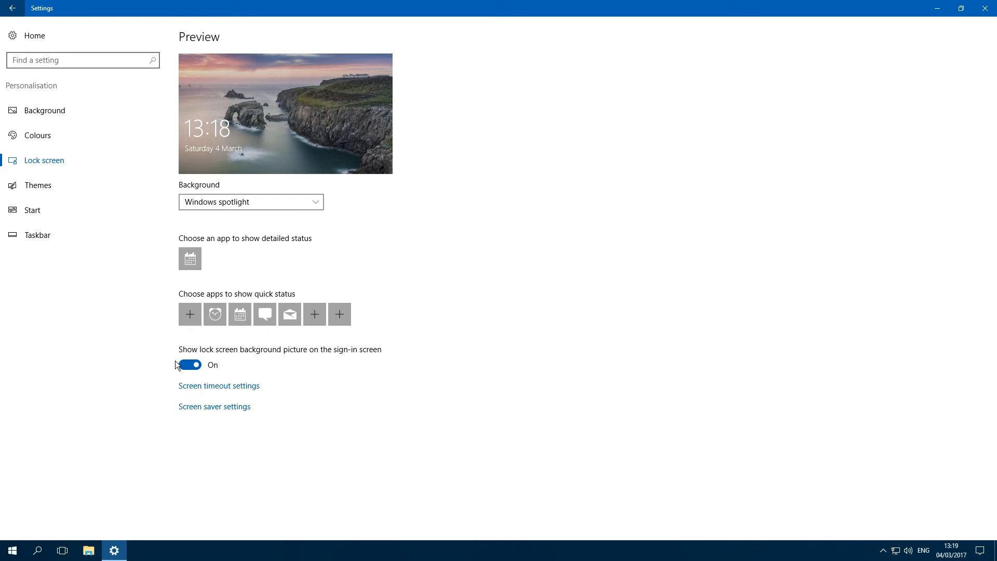
left_click(193, 367)
left_click(195, 365)
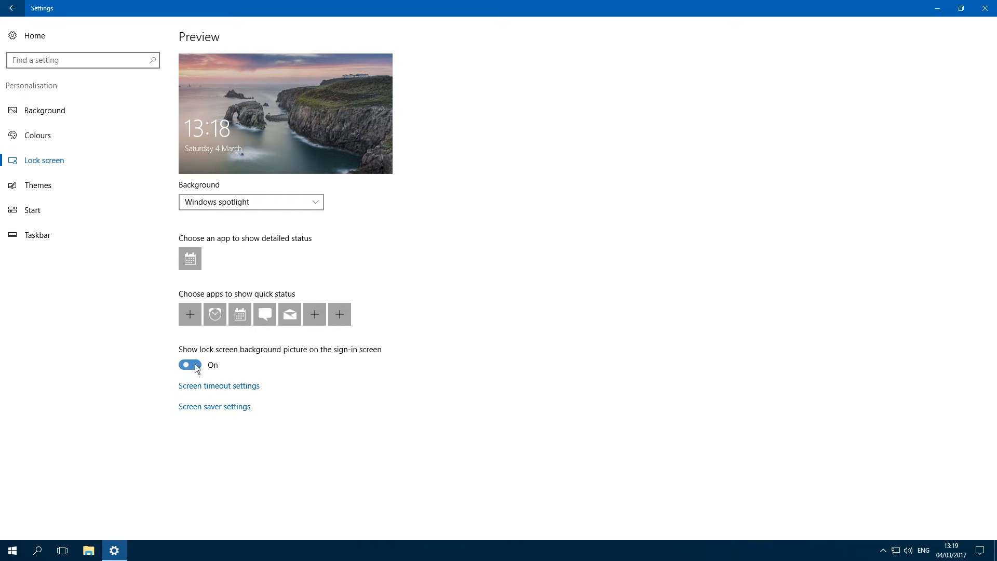
Step: Look at the screen timeout settings and the screen saver settings, leaving both as they are
left_click(236, 388)
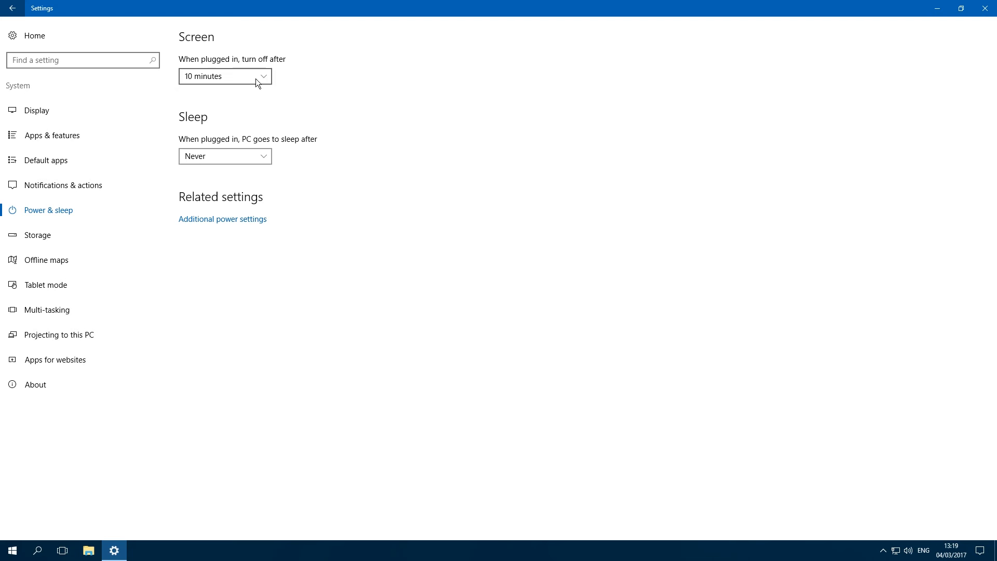
left_click(13, 11)
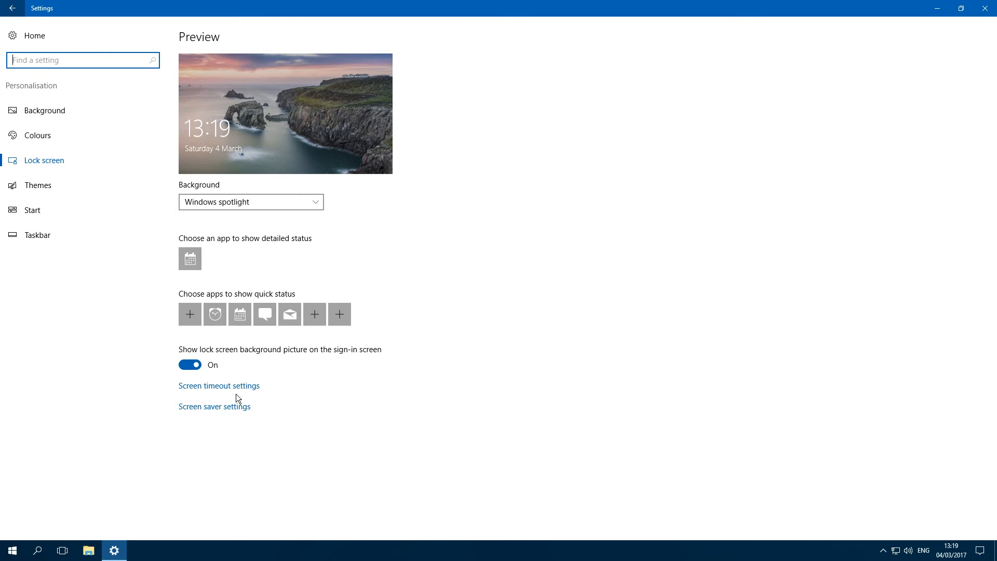
left_click(229, 409)
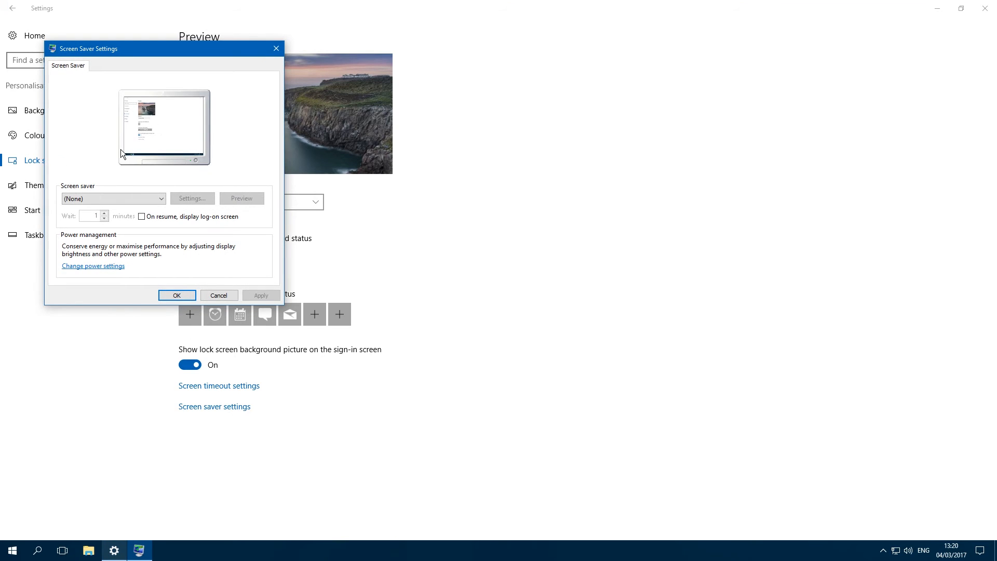
left_click(178, 294)
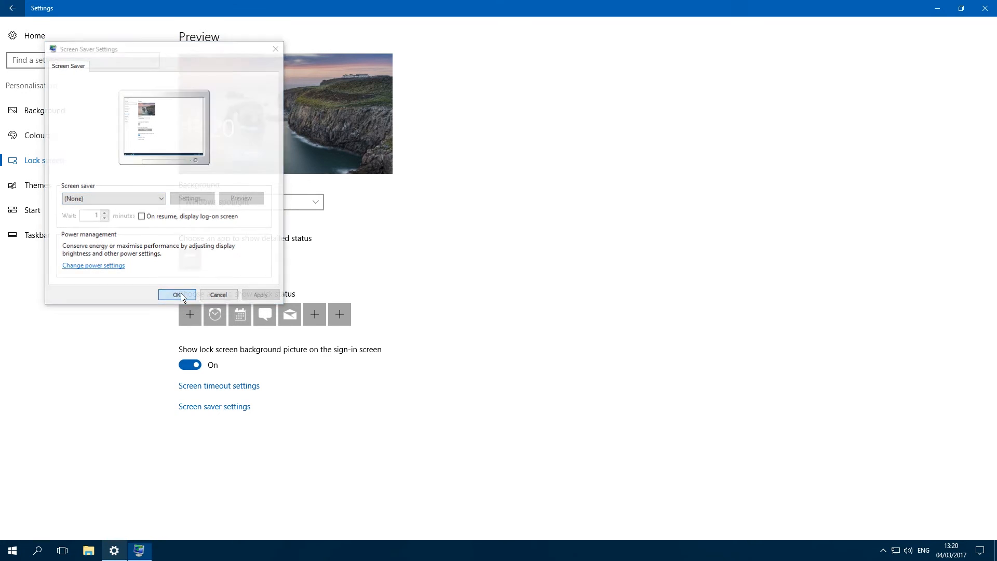
Step: Open the Themes page of Personalisation, examine the available themes in the theme settings, and close that window
left_click(5, 7)
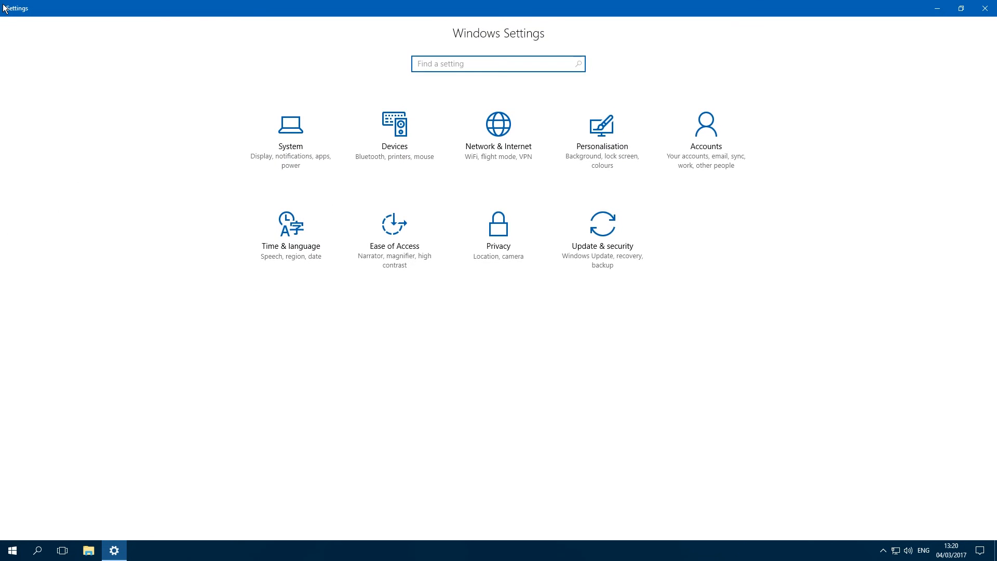
left_click(647, 144)
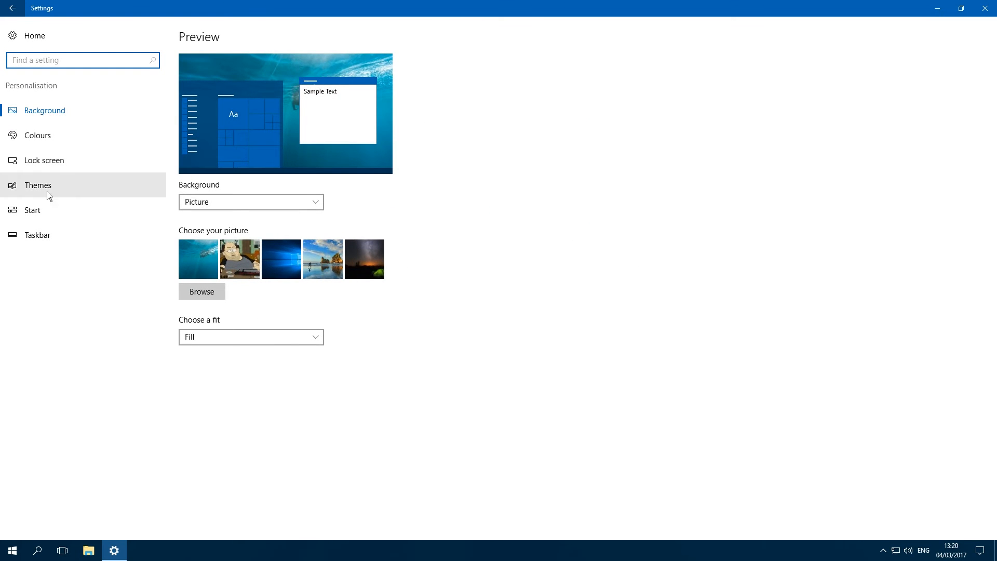
left_click(77, 190)
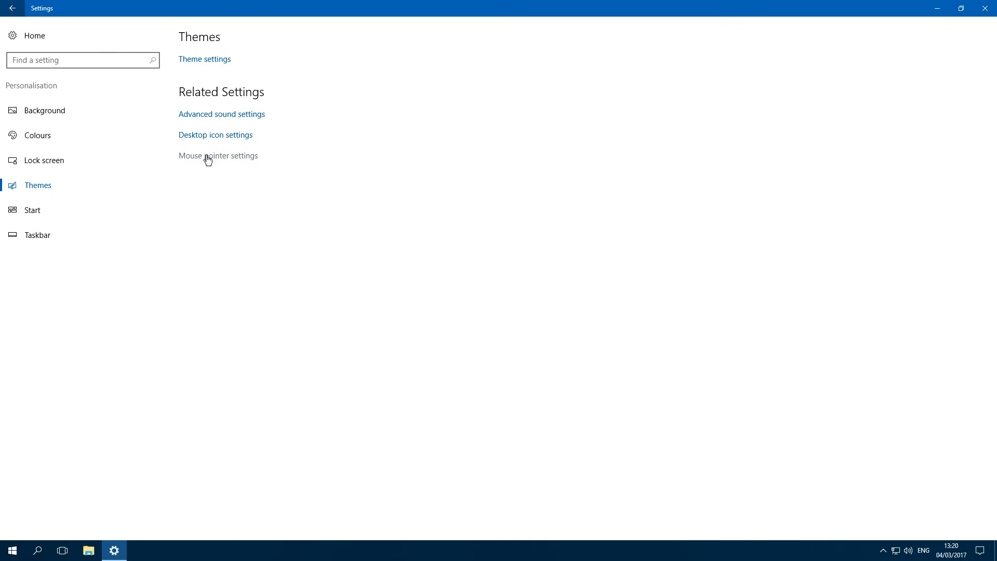
left_click(215, 59)
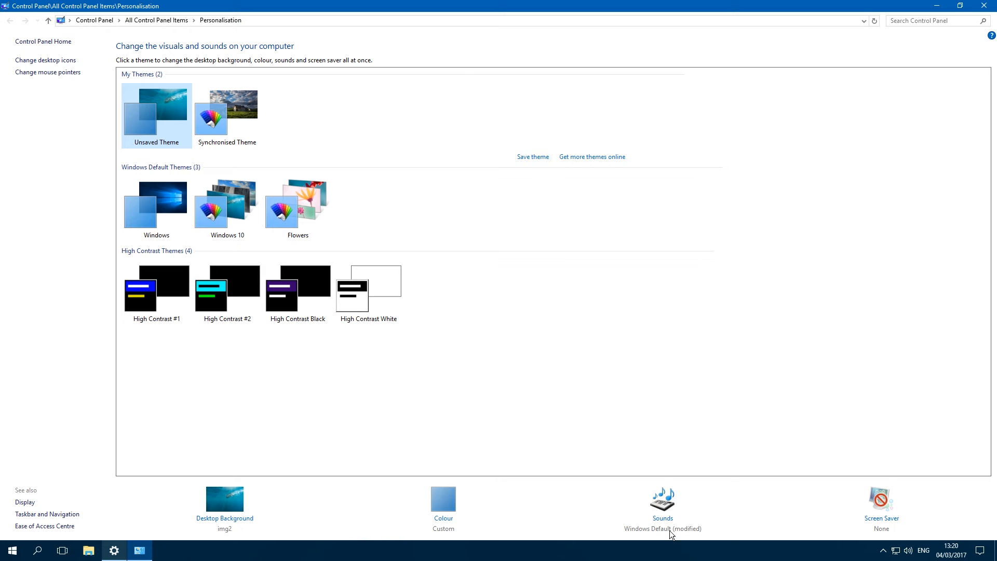
left_click(983, 6)
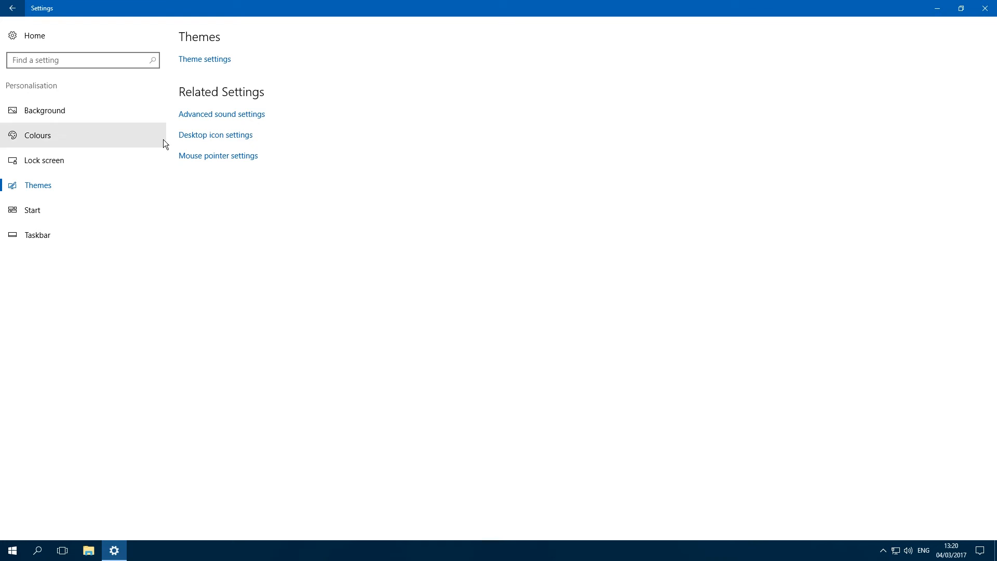
Step: Open the advanced sound settings and test the sounds assigned to program events, including Asterisk
left_click(220, 118)
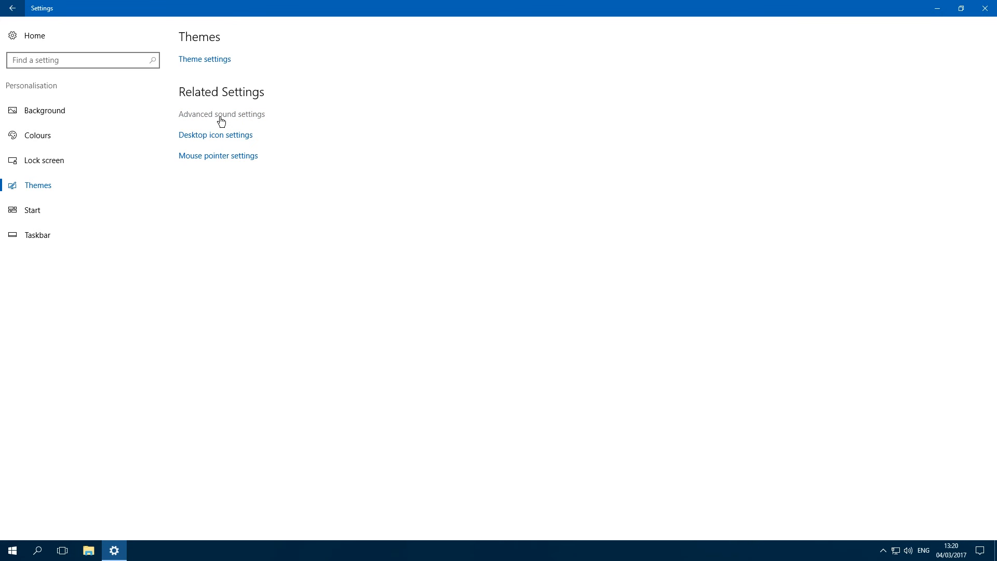
left_click_drag(271, 207, 277, 230)
left_click(182, 230)
left_click(217, 283)
scroll(213, 229, "down", 5)
scroll(153, 224, "up", 2)
scroll(153, 228, "up", 15)
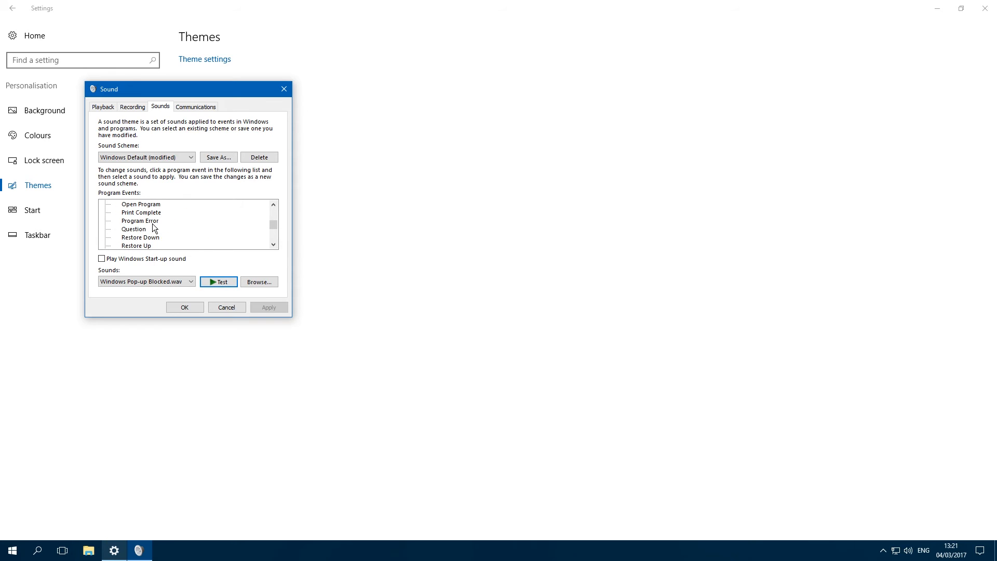
scroll(153, 227, "up", 3)
left_click(142, 215)
left_click(231, 283)
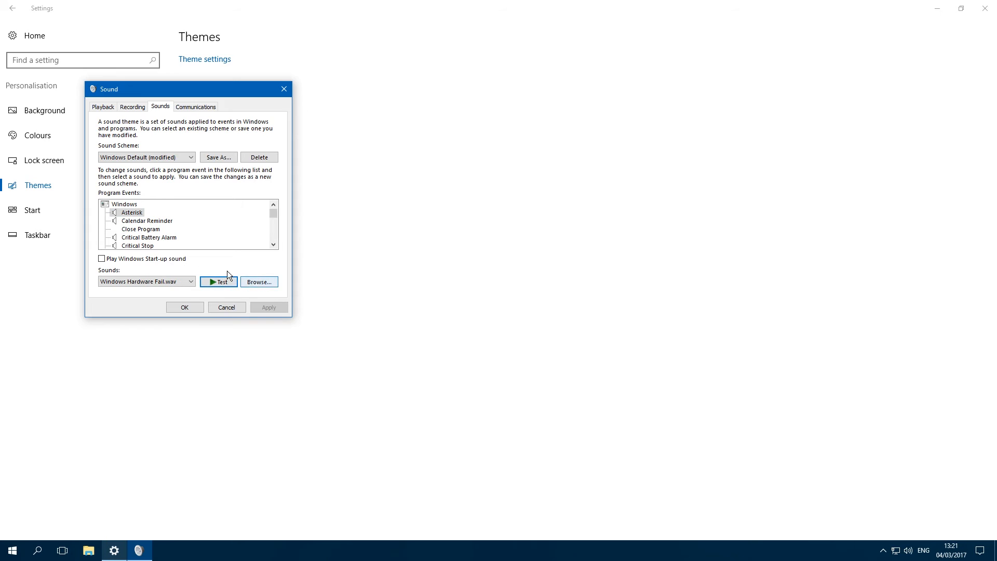
Step: Browse the Windows Media folder for a new Asterisk sound, and close the sound settings without choosing a file
left_click(260, 282)
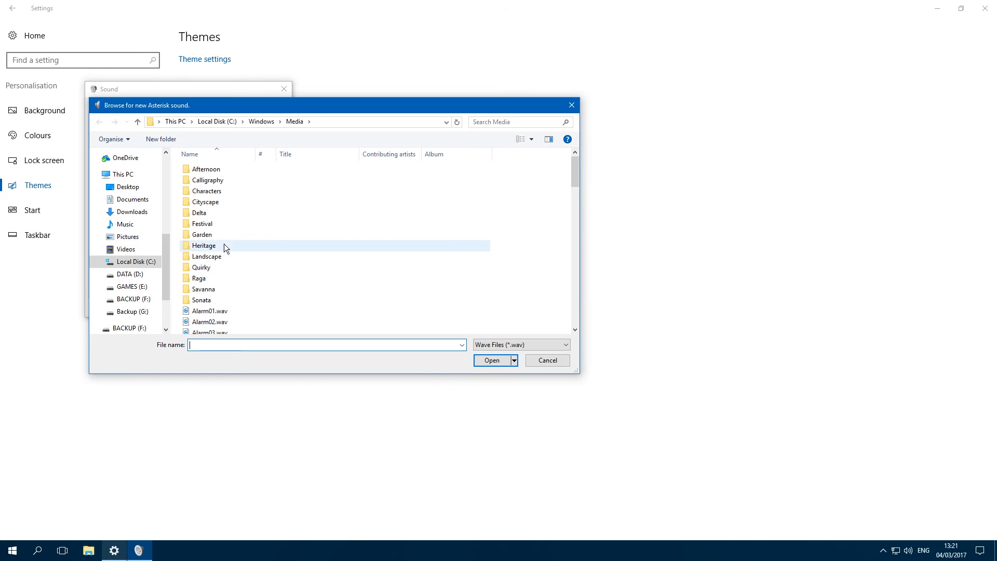
scroll(248, 239, "down", 11)
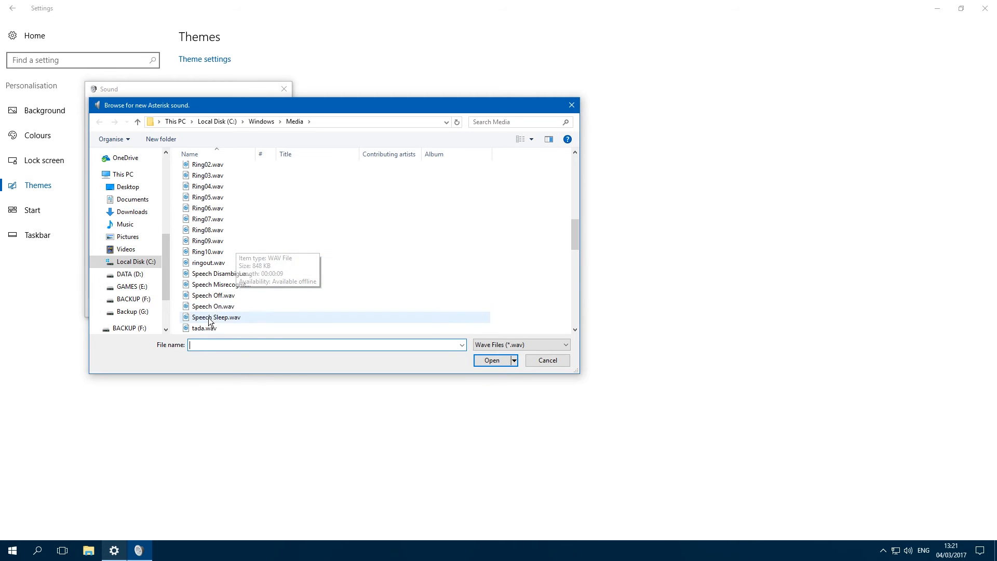
scroll(215, 202, "up", 1)
scroll(214, 201, "up", 2)
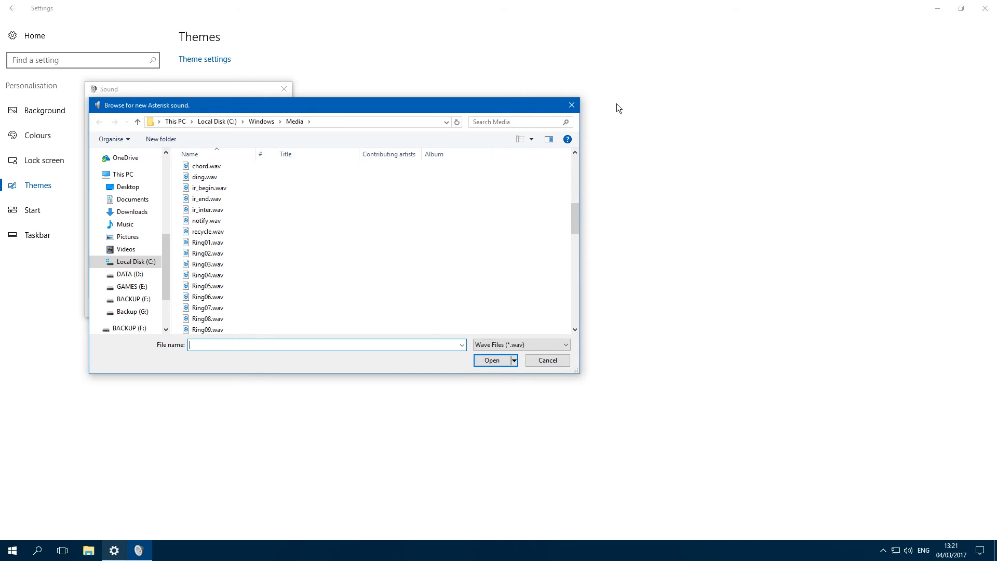
left_click(572, 105)
left_click(206, 307)
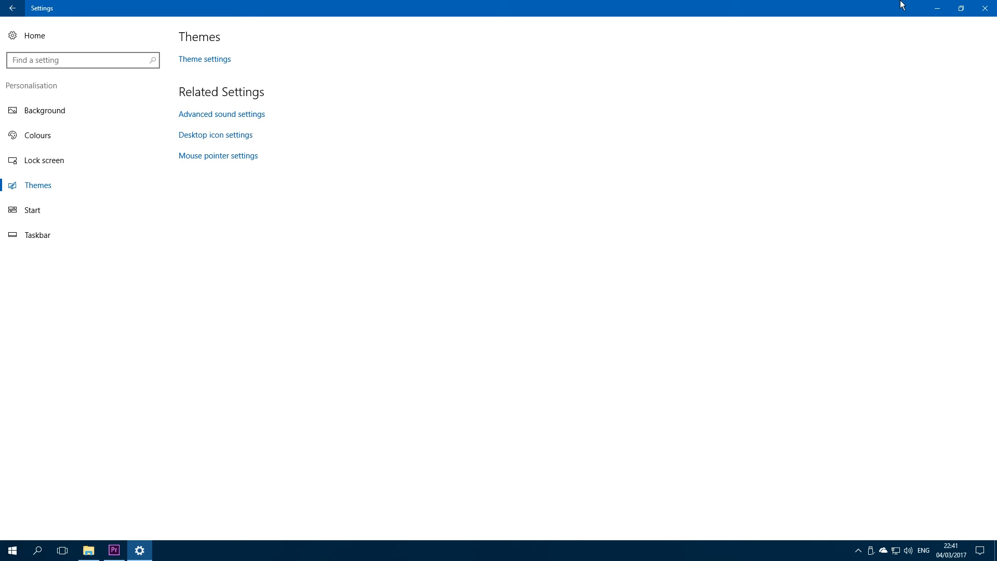
Step: Open the desktop icon settings, reveal the desktop behind them, and add the Computer icon to it
left_click(233, 139)
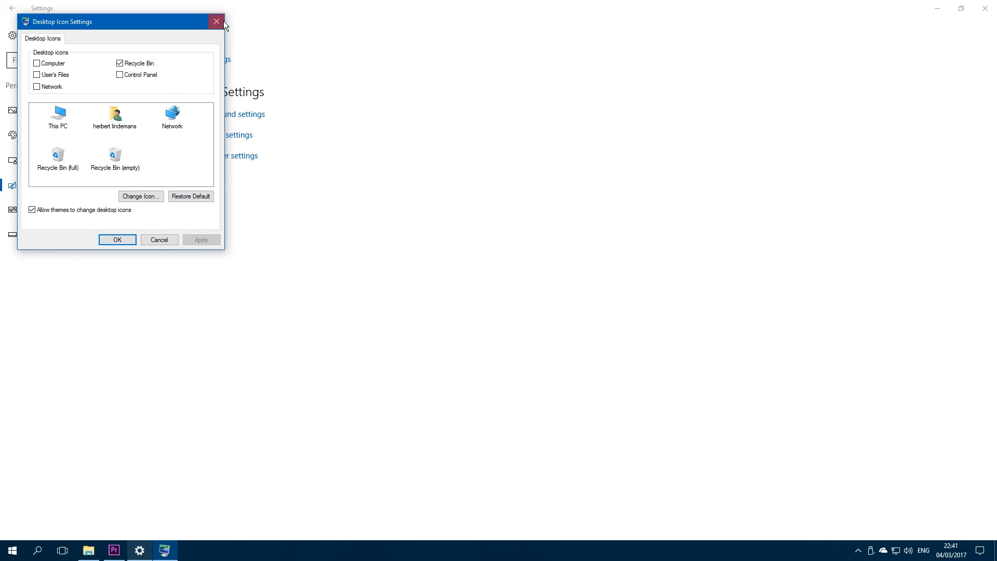
left_click(937, 8)
left_click_drag(125, 23, 533, 33)
left_click(461, 73)
left_click(607, 249)
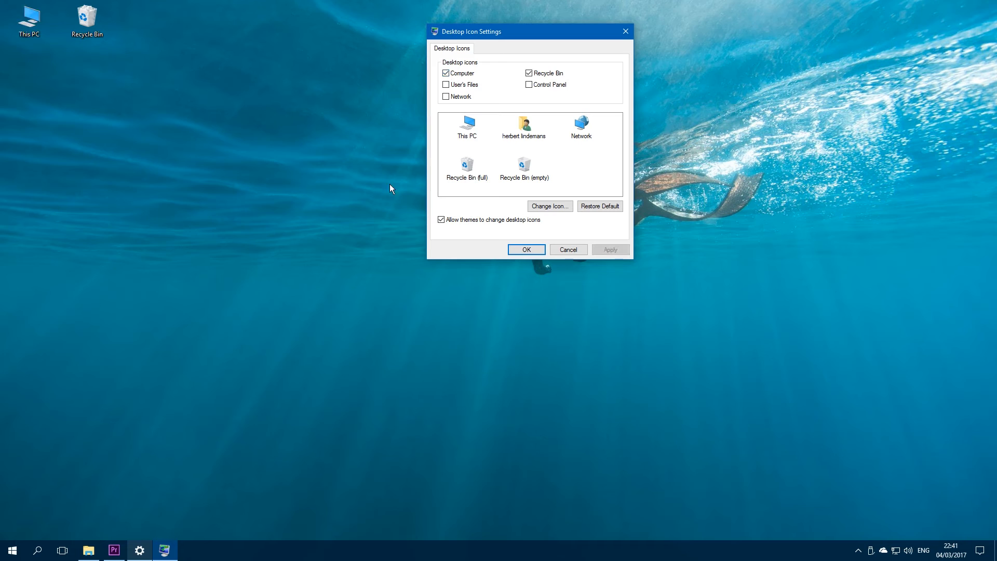
left_click(31, 25)
Step: Add the User's Files icon to the desktop and remove it again
left_click(460, 85)
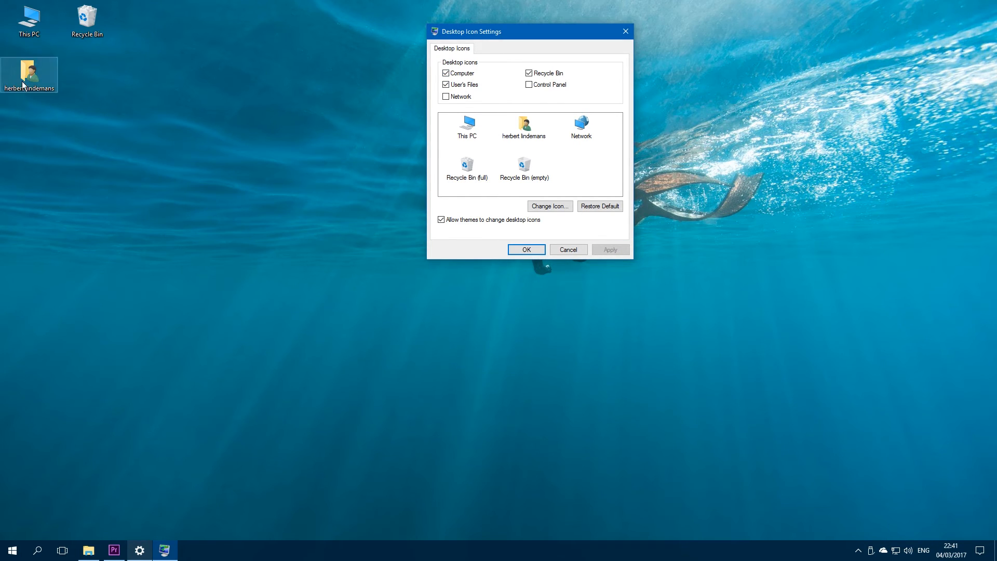
left_click(457, 91)
left_click(621, 249)
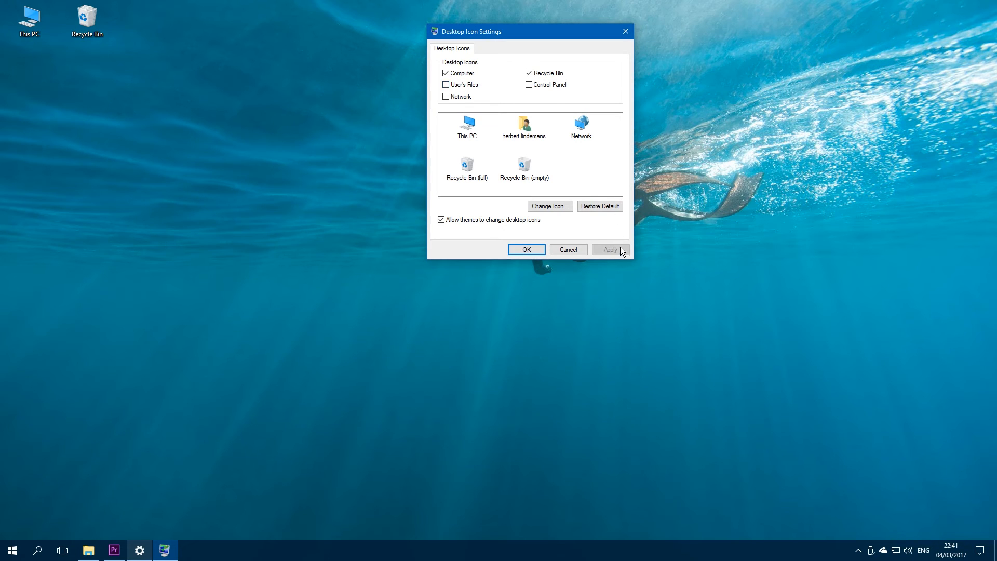
Step: Add the Control Panel icon to the desktop
left_click(536, 85)
left_click(605, 250)
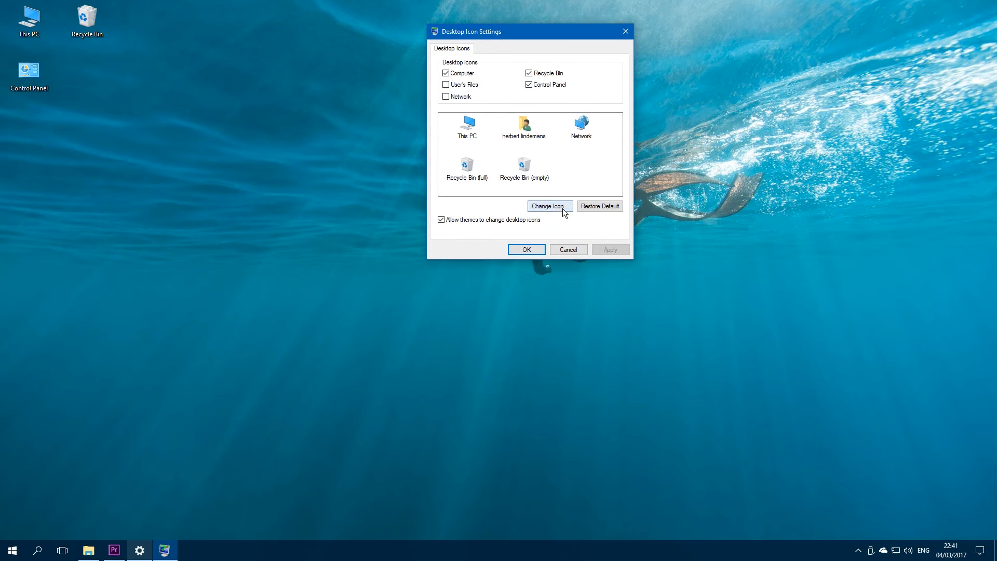
Step: Change the This PC desktop icon to the monitor with a night-sky screen from imageres.dll and apply it
left_click(549, 206)
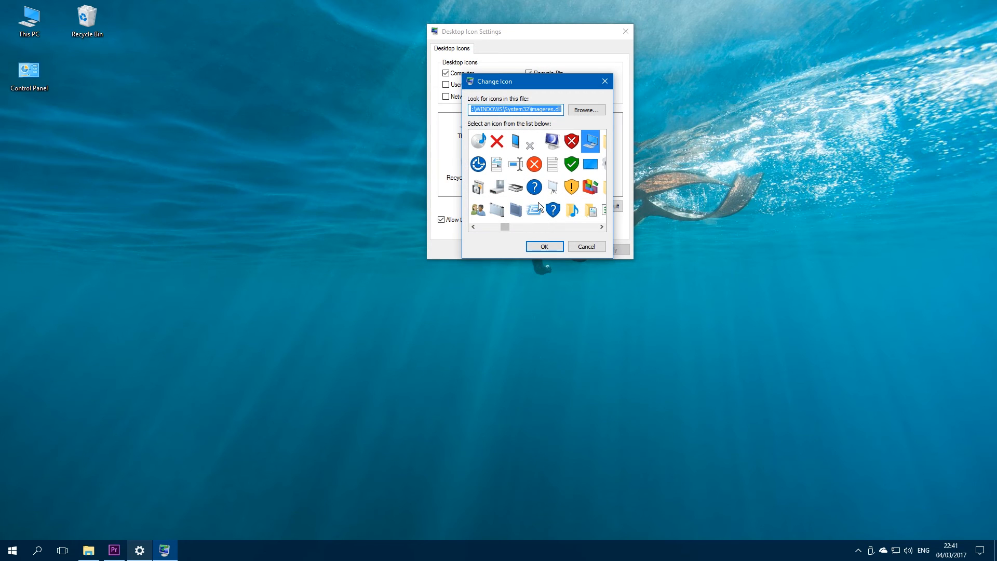
left_click(553, 139)
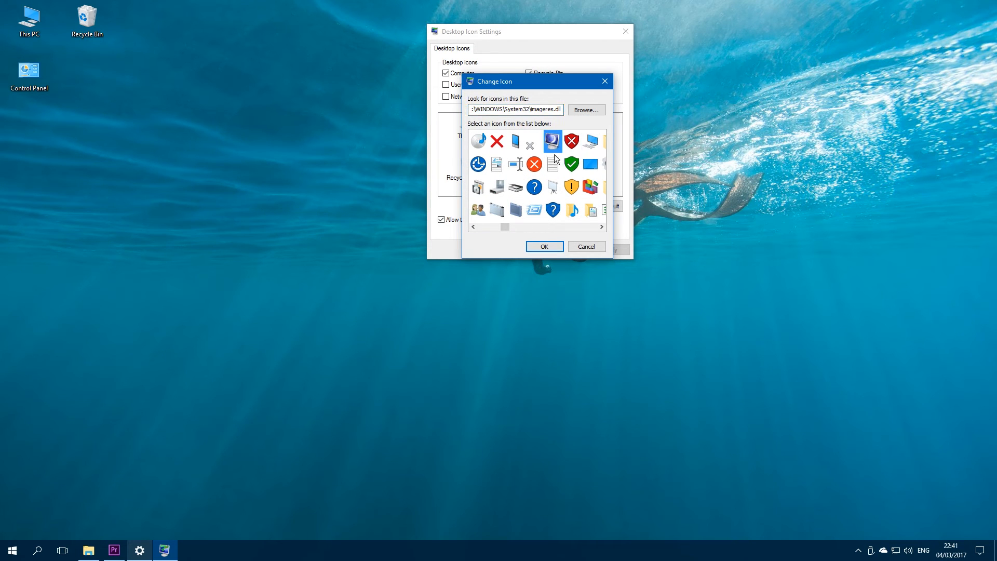
left_click(543, 248)
left_click(611, 250)
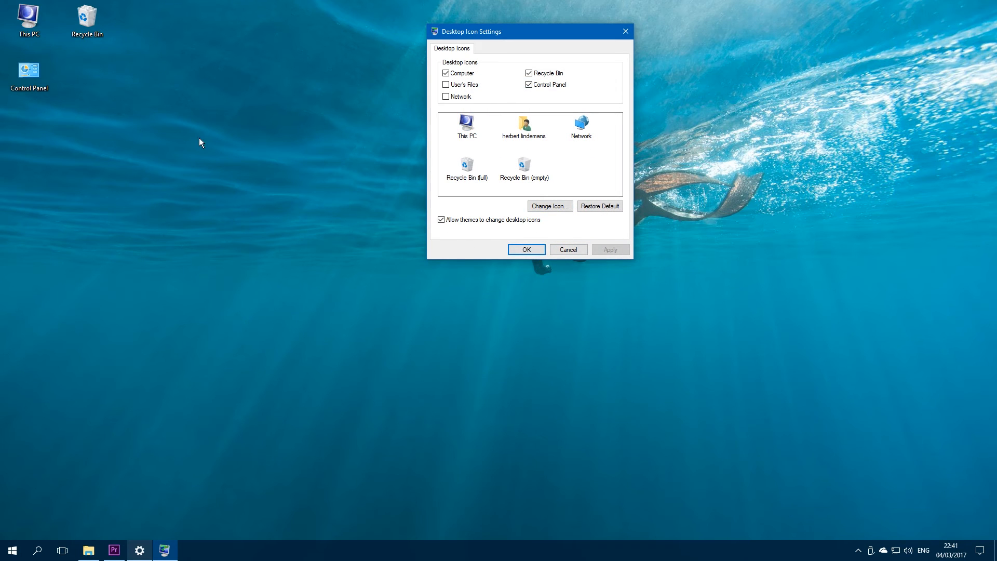
Step: Look through the other icons in imageres.dll that are available for This PC
left_click(561, 206)
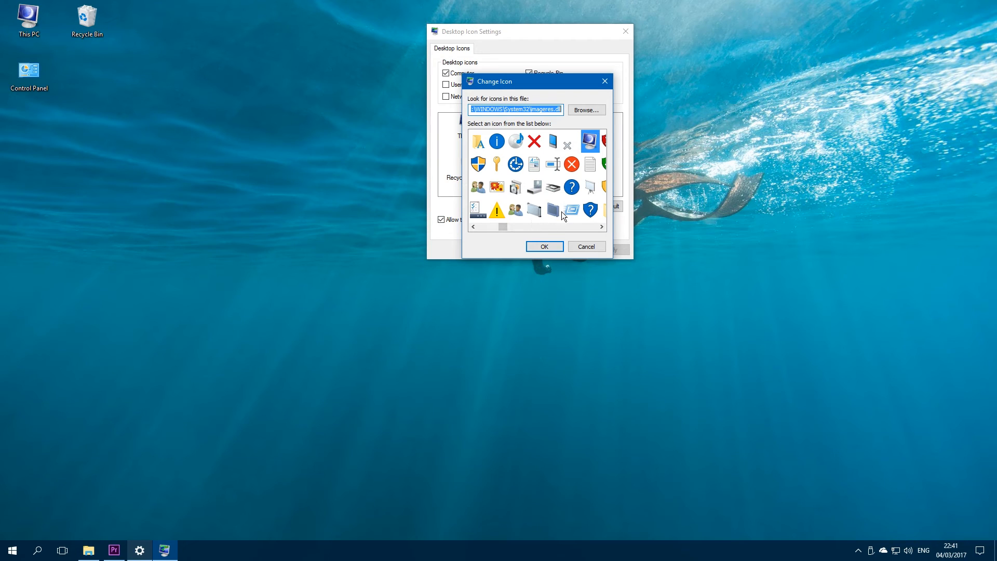
left_click(584, 228)
left_click(577, 227)
left_click(578, 227)
left_click(578, 227)
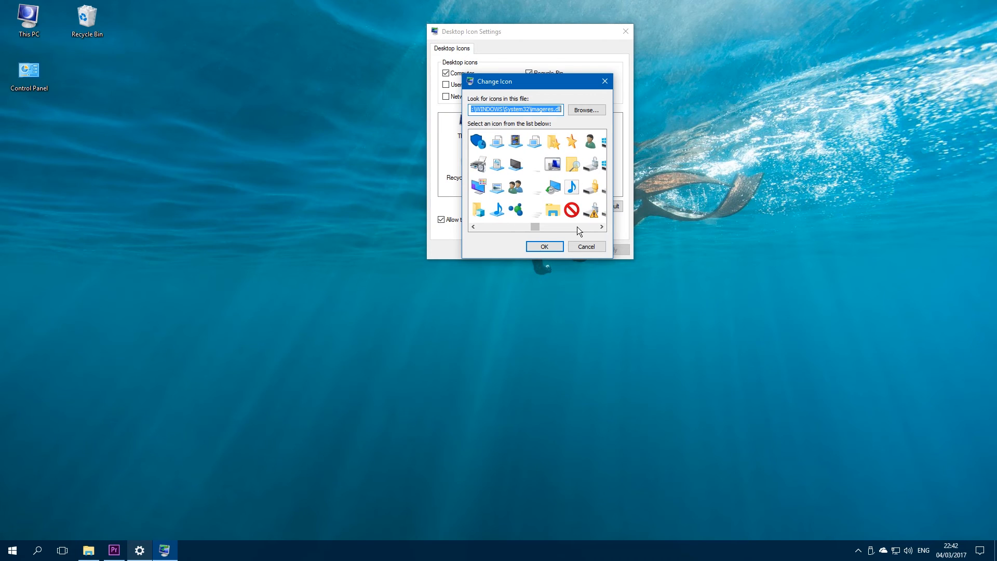
left_click_drag(533, 227, 527, 229)
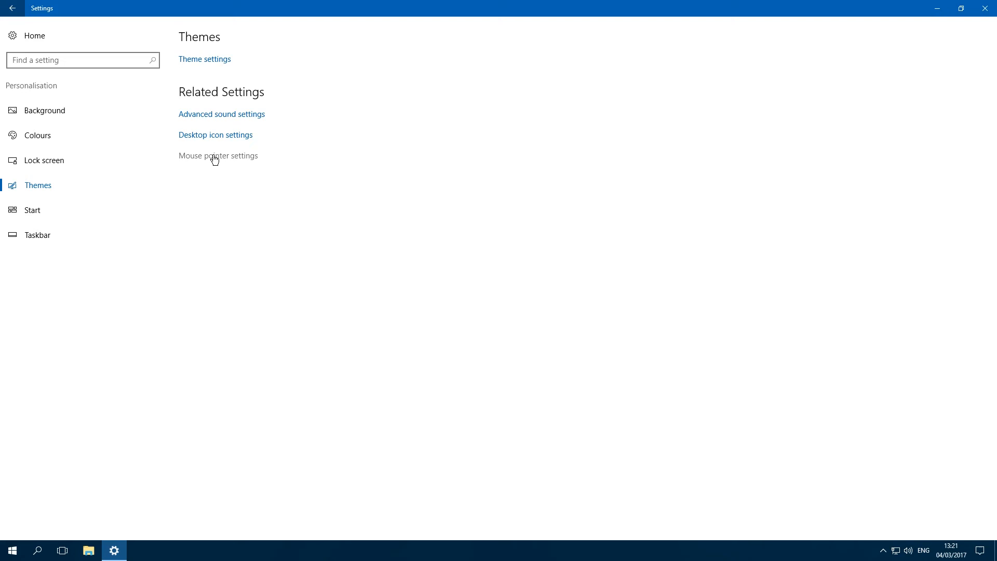
Step: Open the mouse pointer settings and browse the Cursors folder for a Normal Select pointer
left_click(214, 157)
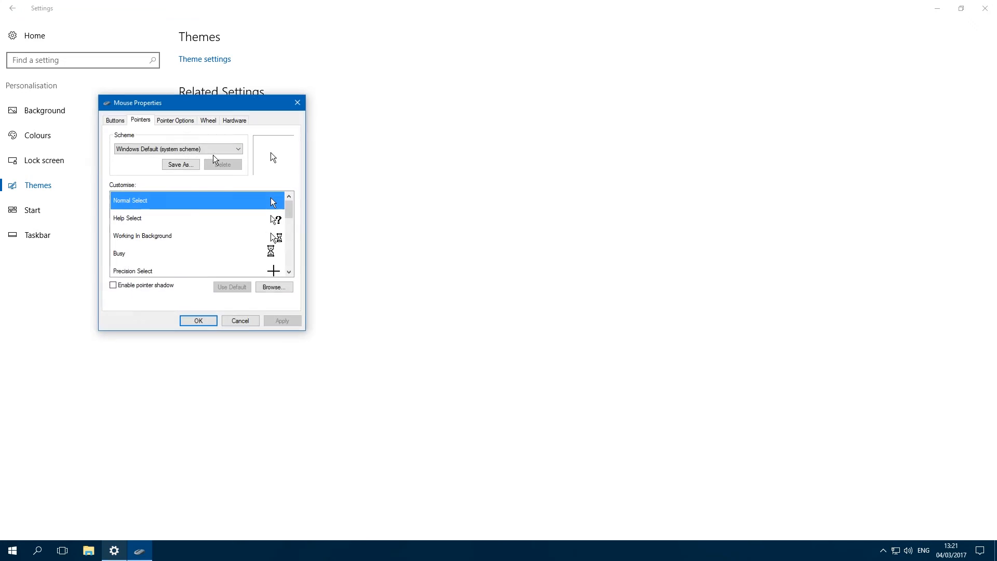
left_click(298, 102)
left_click(202, 155)
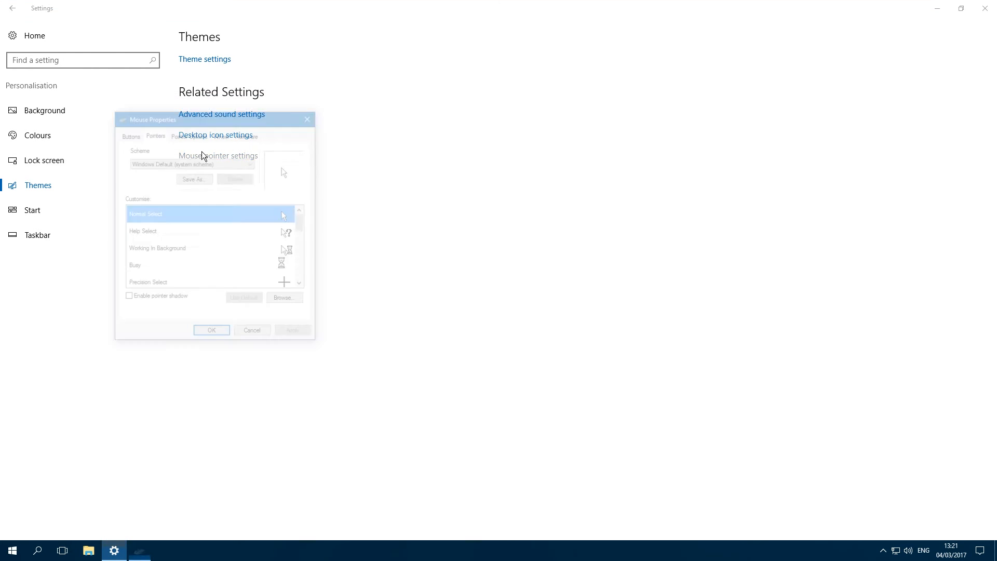
left_click(288, 300)
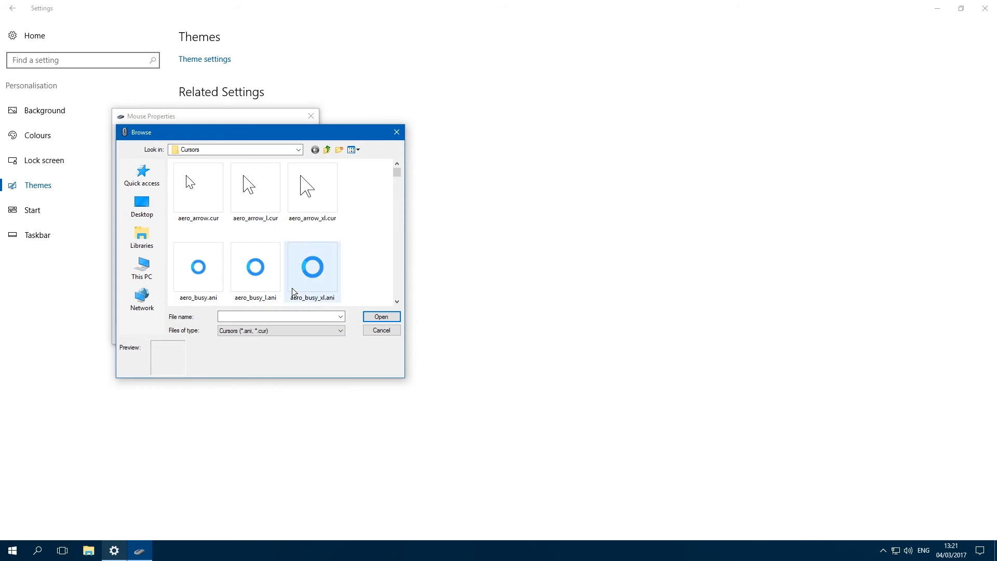
left_click_drag(399, 175, 396, 181)
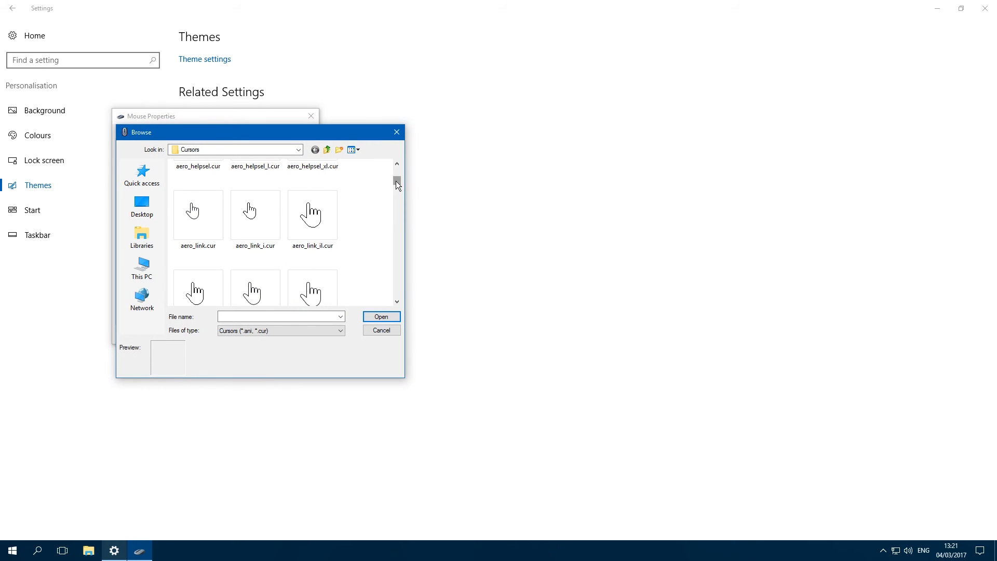
scroll(332, 208, "down", 1)
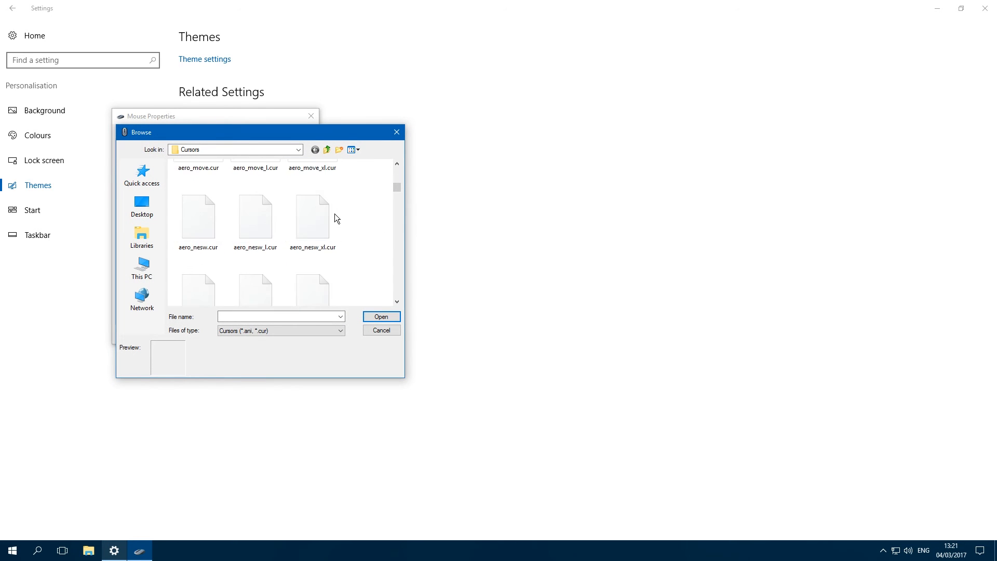
Step: Display the cursor files as medium icons, and switch them back to large icons
left_click(354, 149)
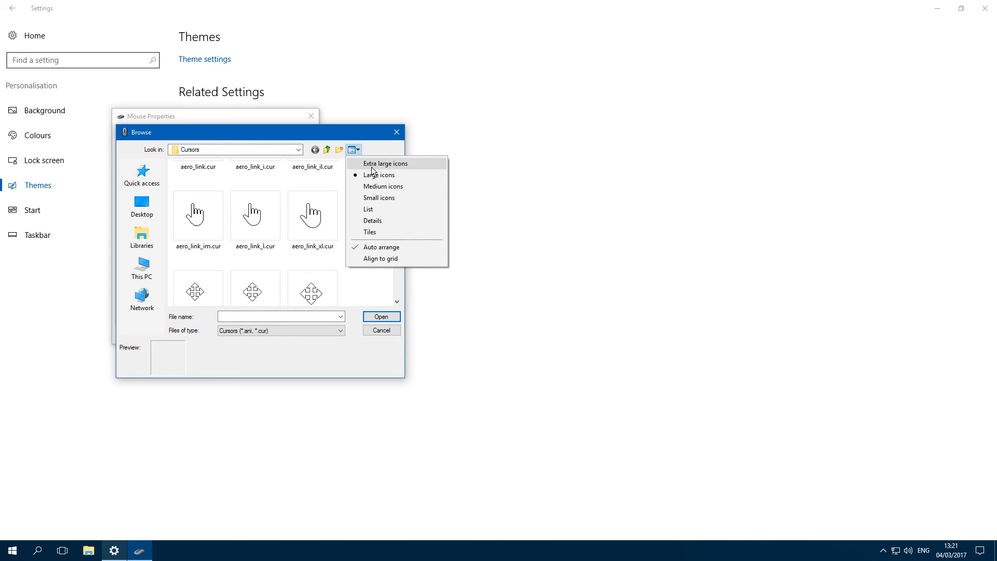
left_click(383, 186)
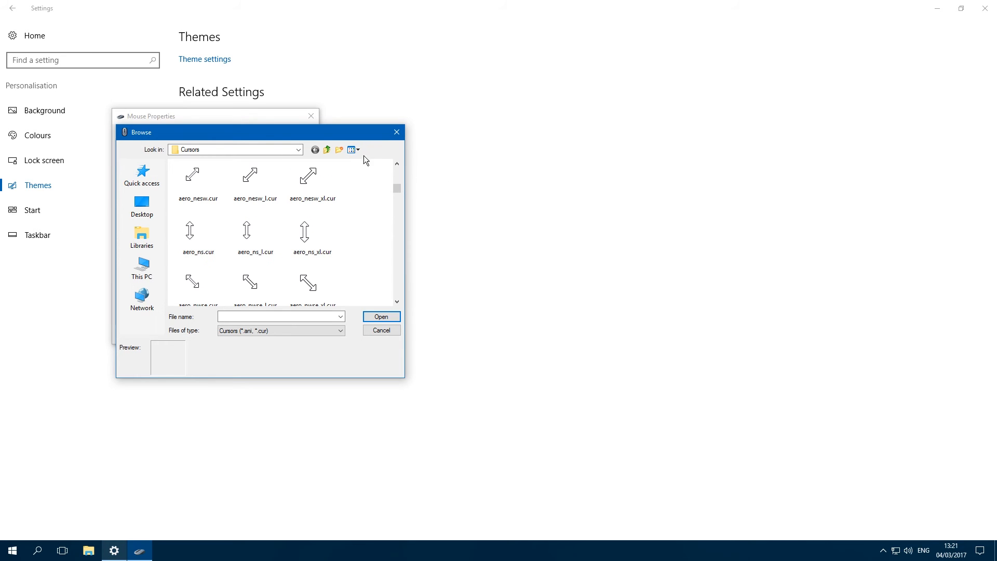
scroll(366, 202, "up", 5)
left_click(356, 150)
left_click(400, 171)
scroll(318, 200, "down", 5)
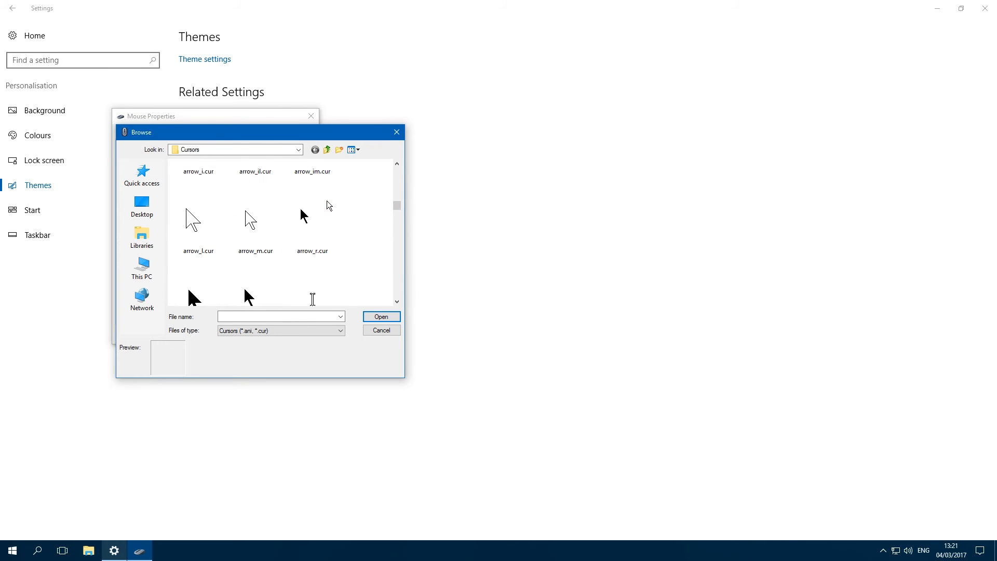
Step: Preview larrow.cur and pen_l.cur in the Cursors folder, and leave the mouse properties without changing the pointer
left_click_drag(399, 215, 397, 235)
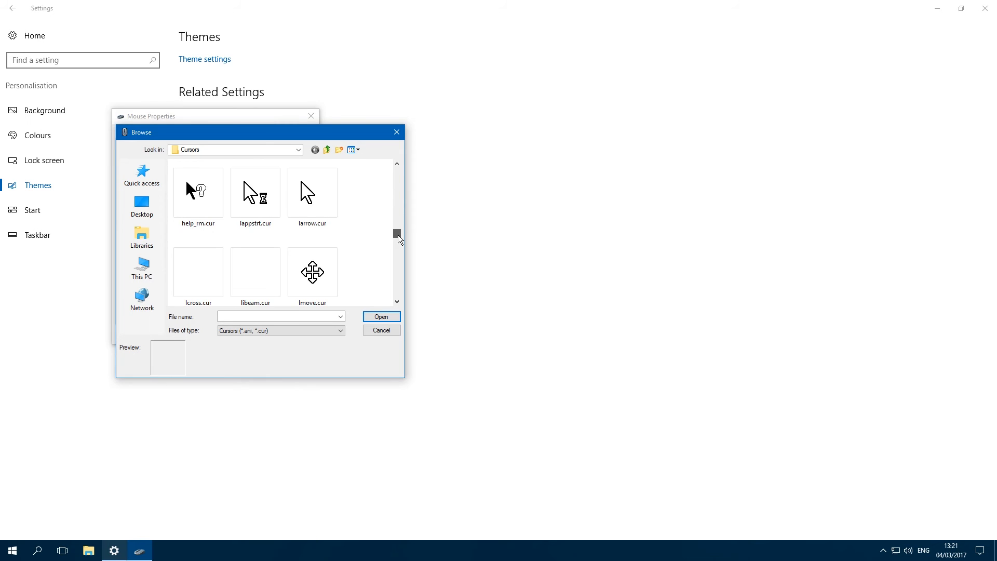
left_click(309, 204)
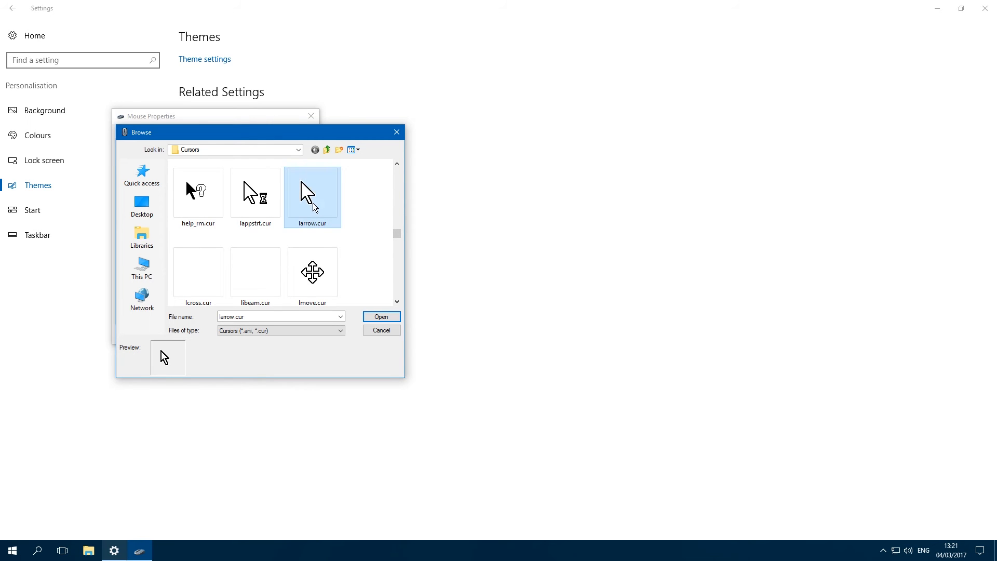
scroll(391, 219, "down", 3)
scroll(392, 218, "down", 3)
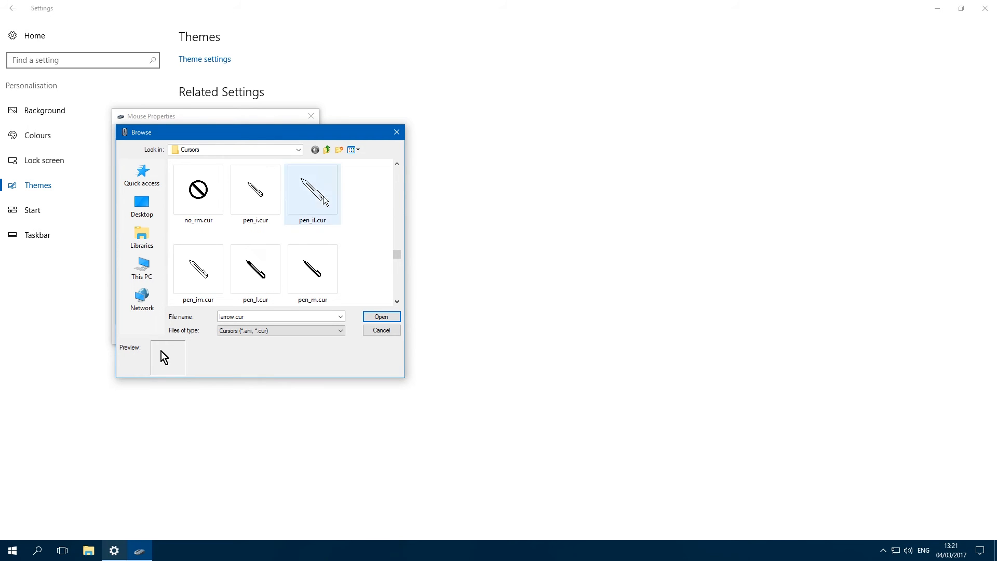
left_click(272, 274)
scroll(303, 257, "down", 3)
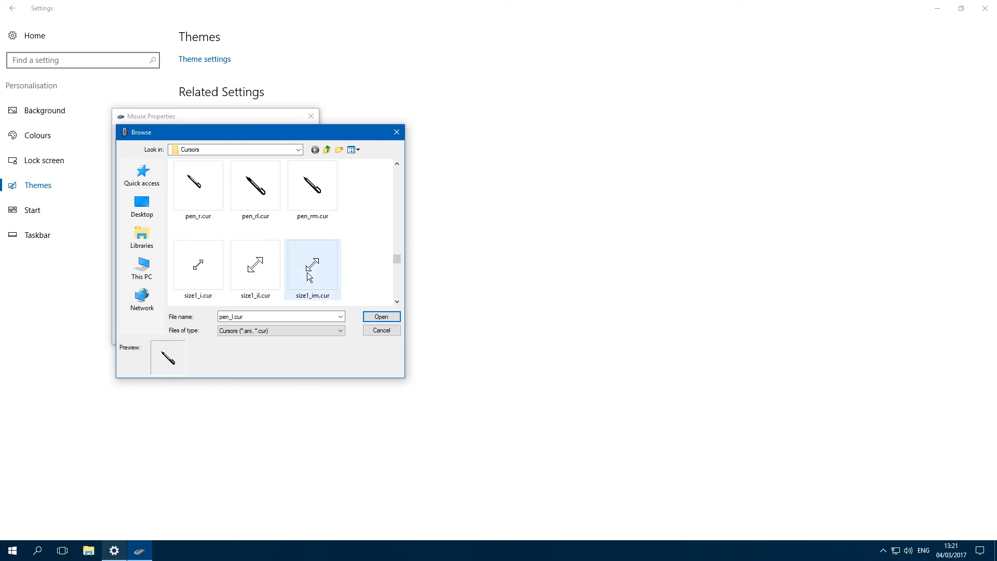
left_click(382, 330)
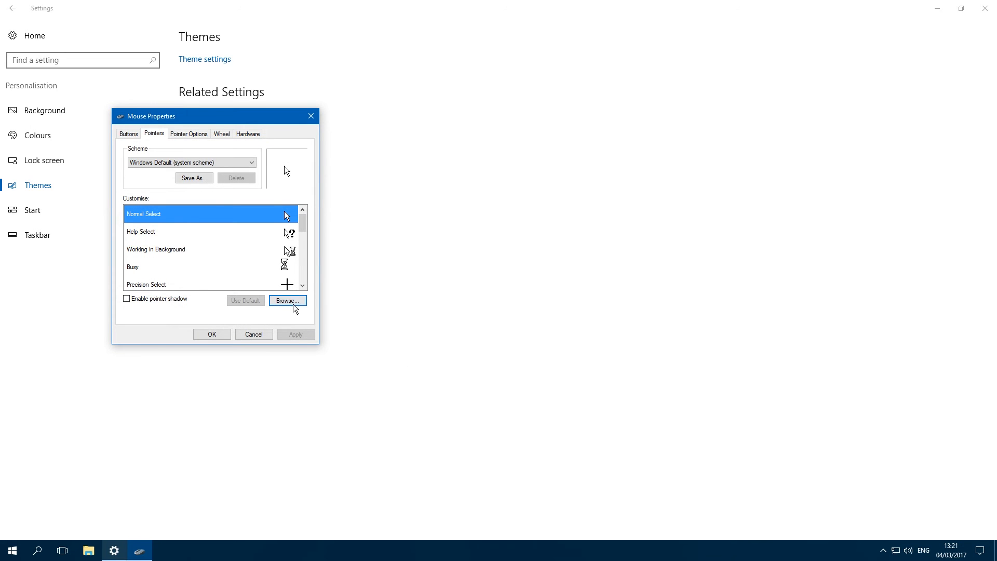
left_click(258, 336)
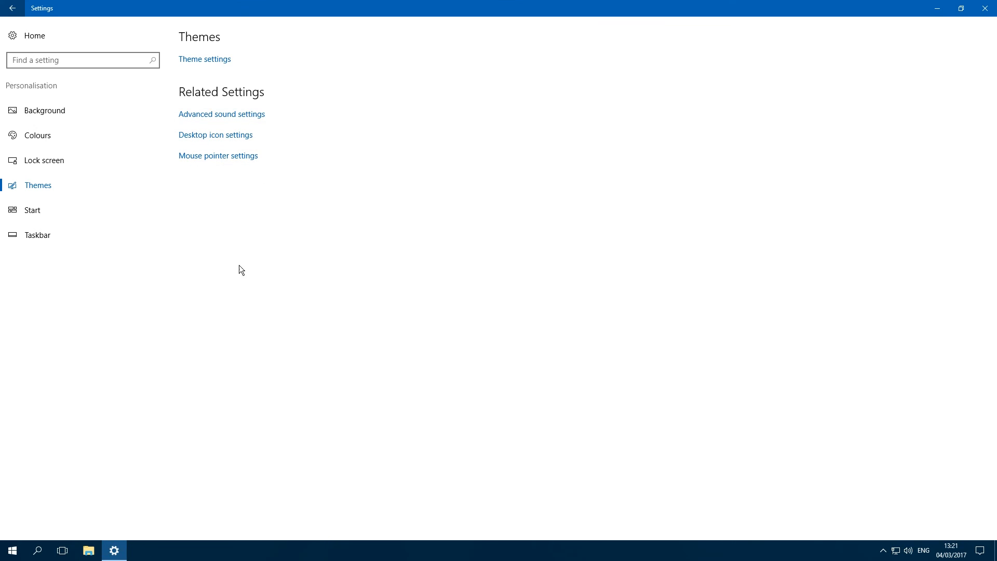
Step: Open the Start personalisation settings and examine the tile layout in the Start menu
left_click(32, 211)
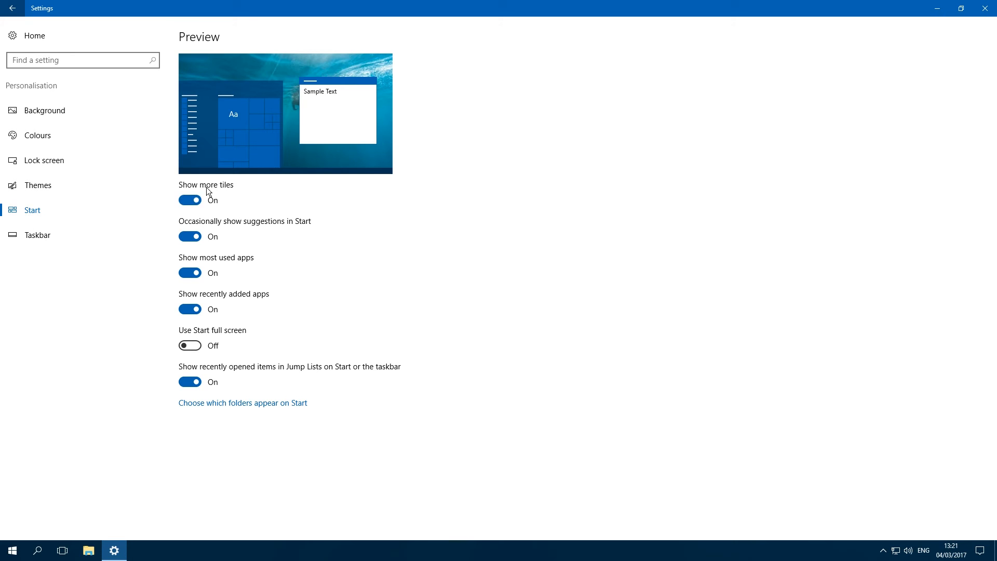
left_click(12, 550)
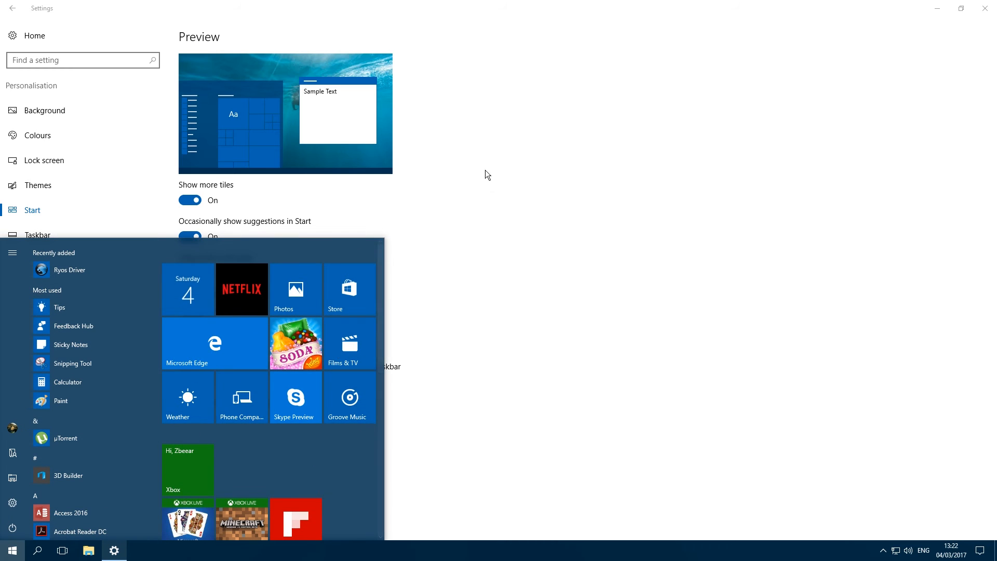
left_click(652, 178)
Step: Turn off Show more tiles, check the narrower Start menu, and turn the option back on
left_click(190, 200)
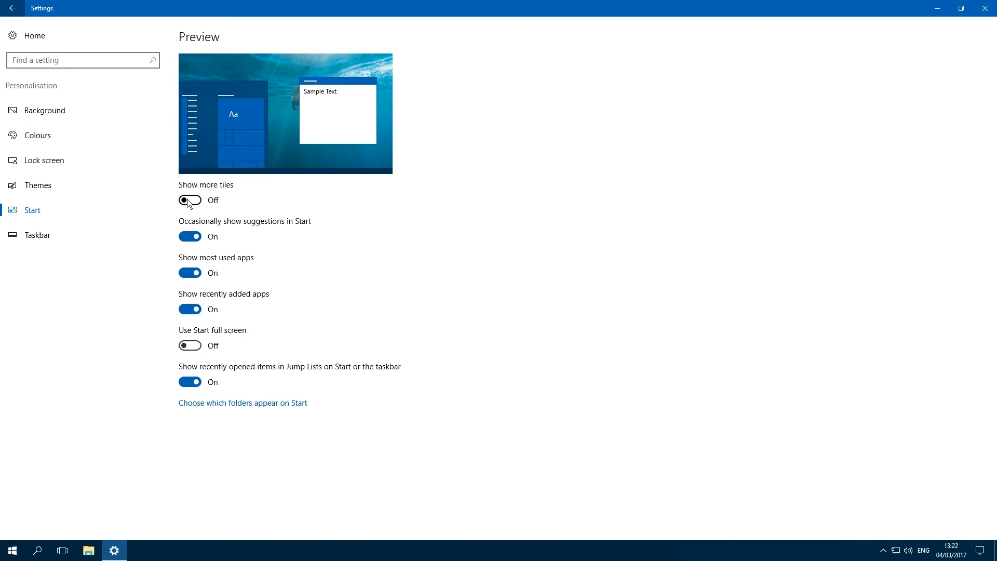
left_click(13, 550)
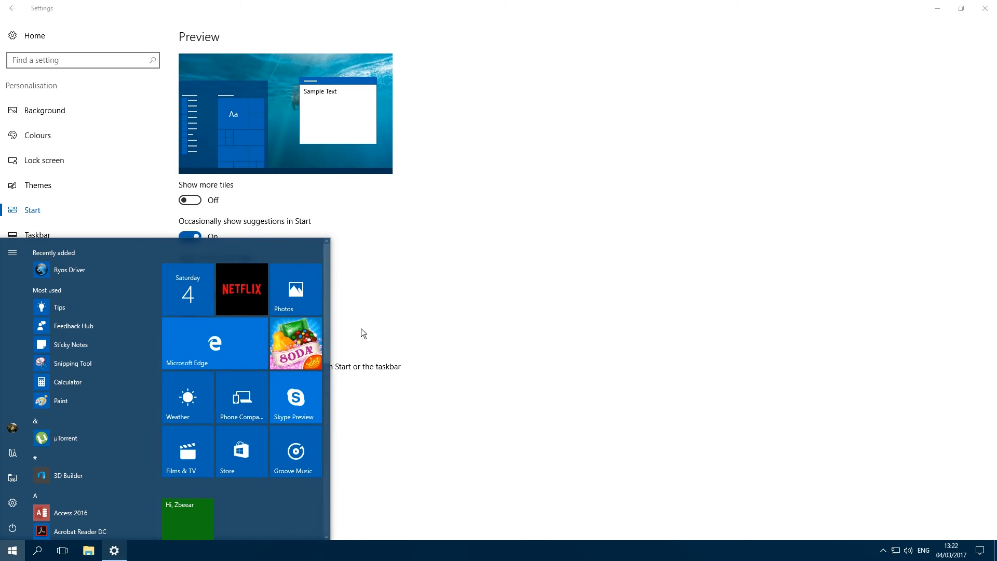
left_click(190, 200)
Step: Move the Xbox tile in the Start menu into the free fourth column beside Photos
left_click(12, 550)
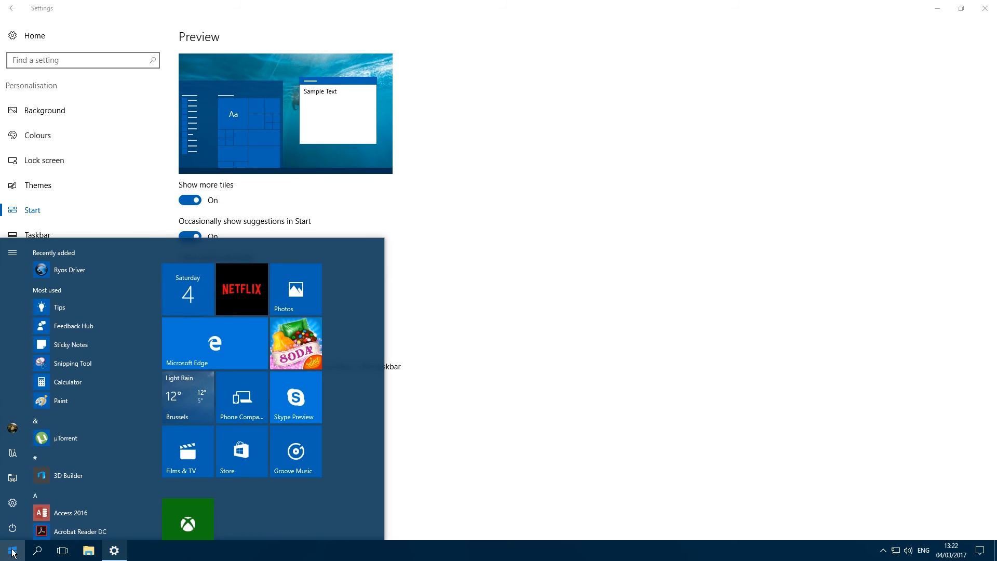
left_click_drag(188, 535, 368, 281)
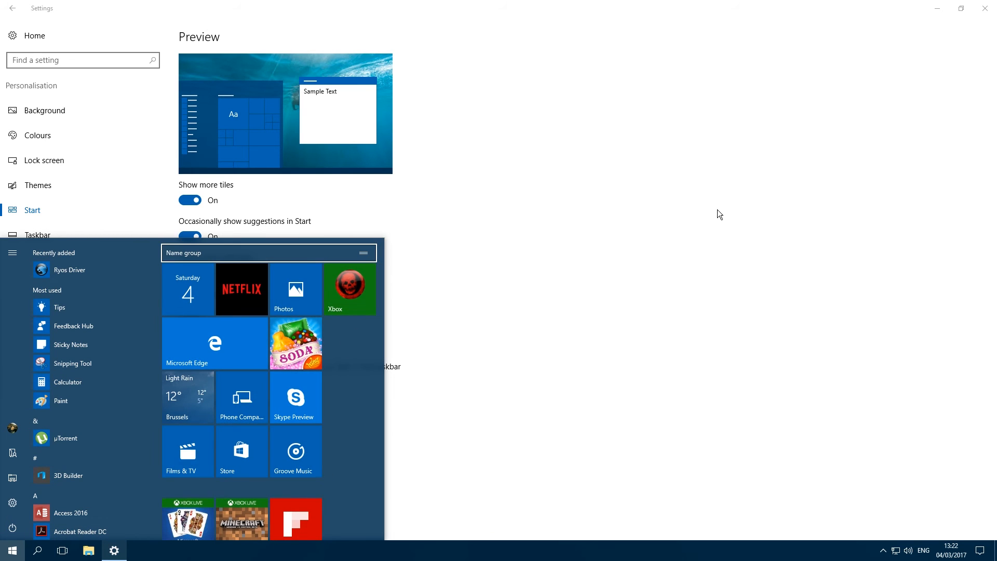
left_click(563, 169)
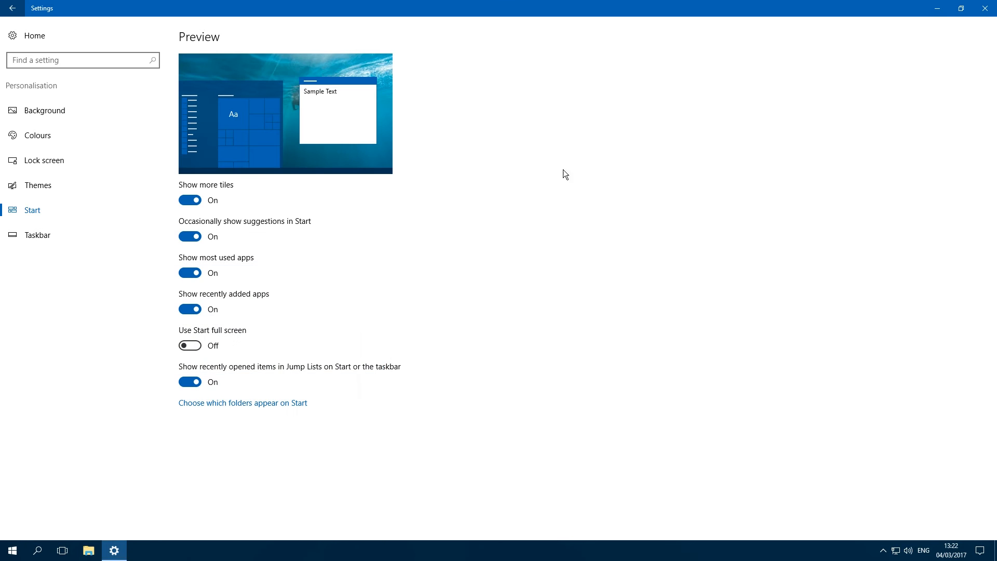
Step: Toggle the Start suggestions off and on, and try Start full screen before turning it off again
left_click(191, 237)
left_click(191, 236)
left_click(188, 346)
key("super")
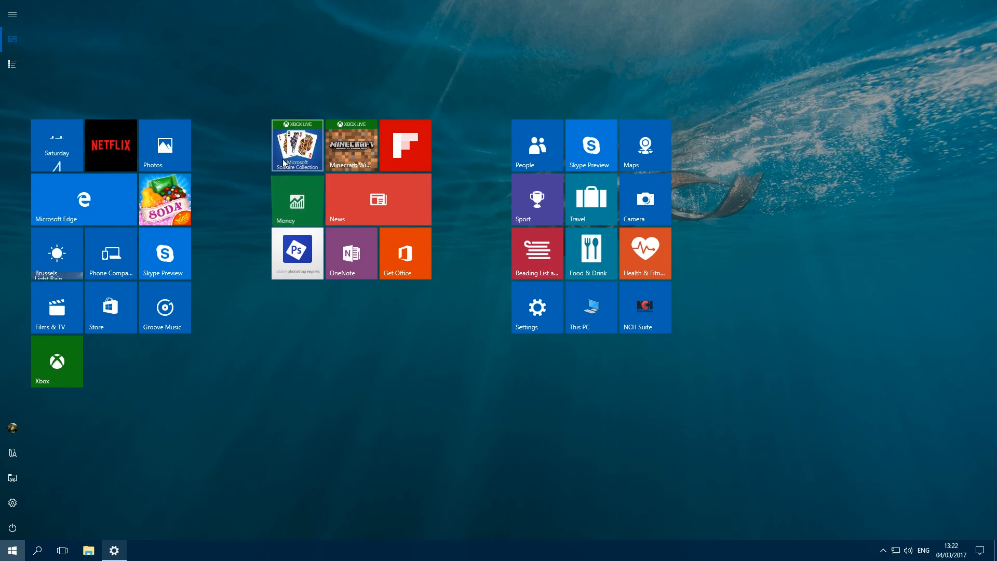
key("super")
left_click(194, 348)
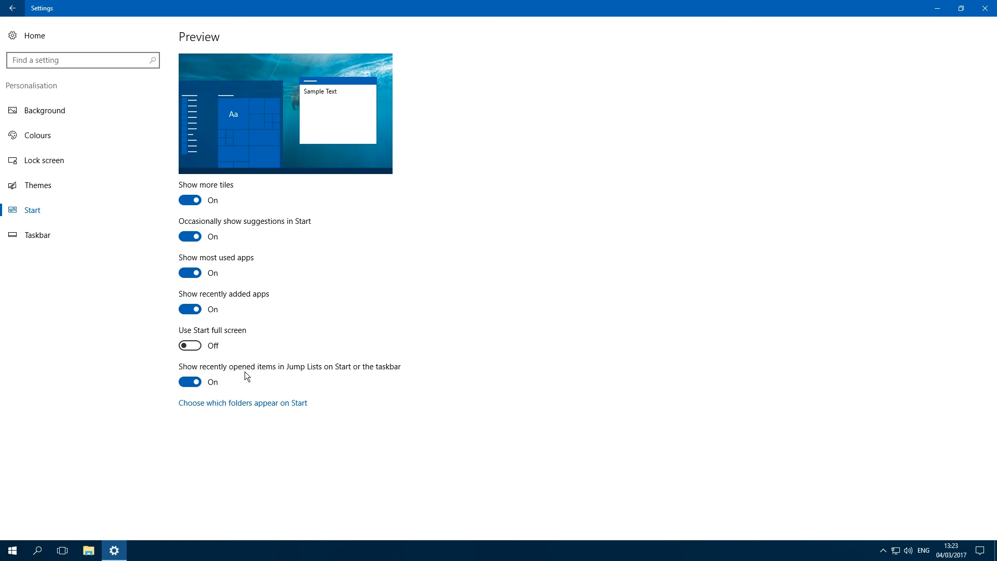
Step: Turn off recently opened items in Jump Lists, check the Start menu, and turn the option back on
left_click(189, 382)
left_click(13, 550)
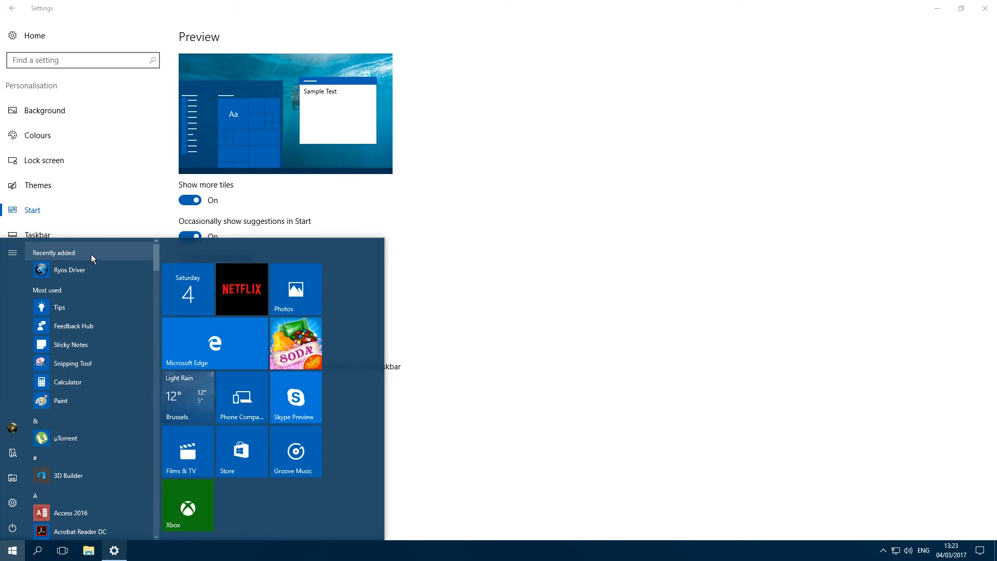
key("Escape")
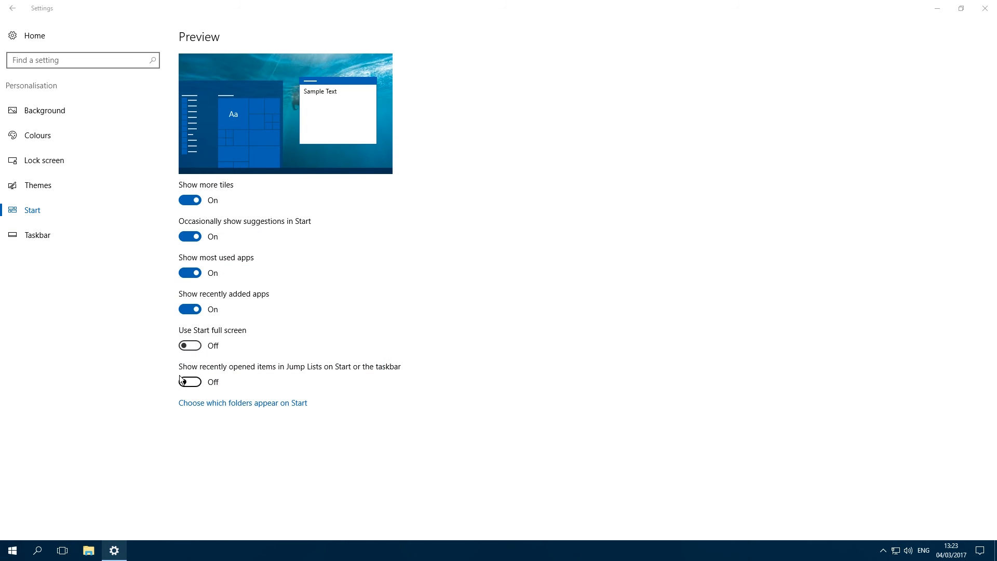
left_click(190, 382)
key("super")
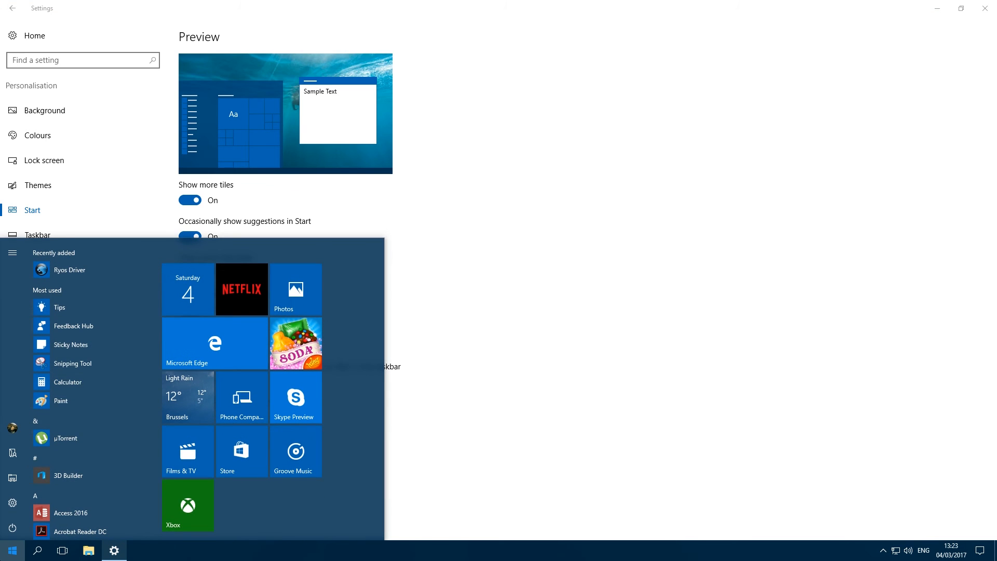
left_click(824, 253)
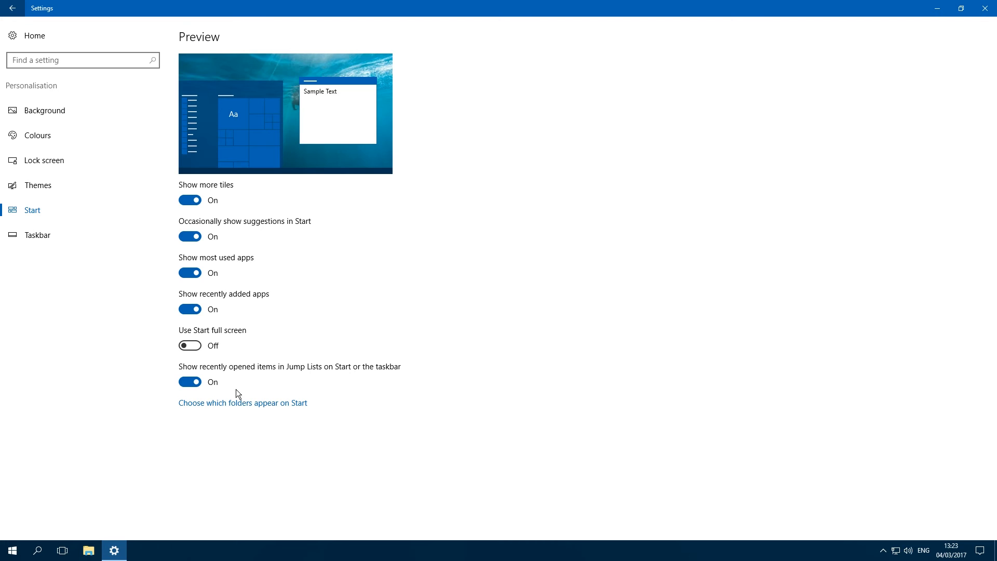
Step: Open the choice of folders that appear on Start and turn on Pictures, Downloads and Documents
left_click(213, 404)
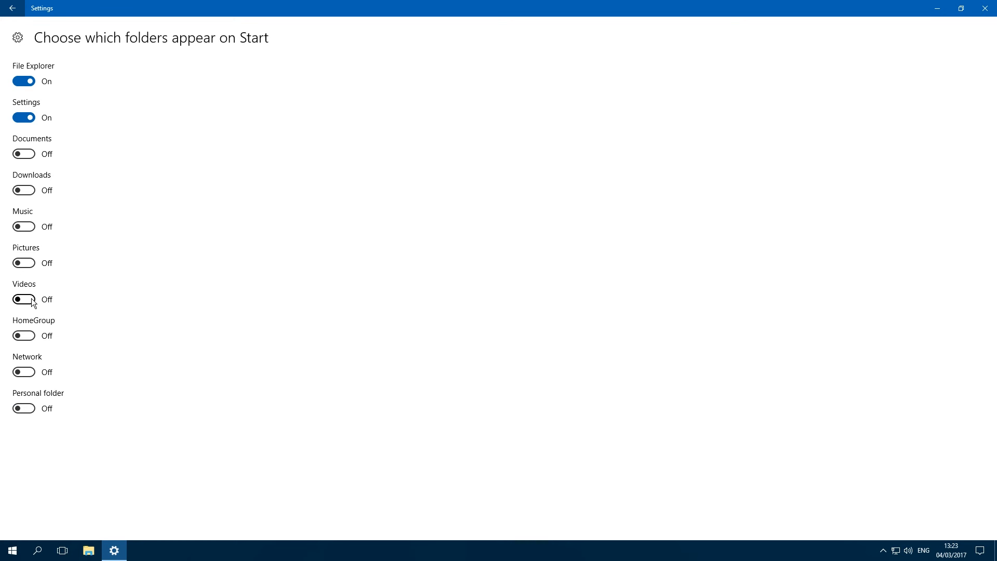
left_click(13, 550)
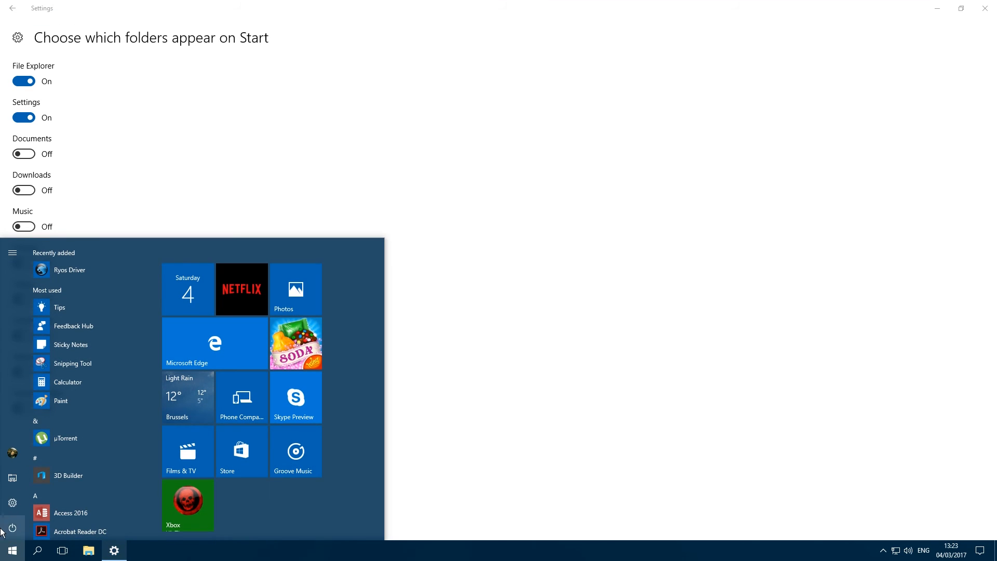
left_click(20, 265)
left_click(19, 265)
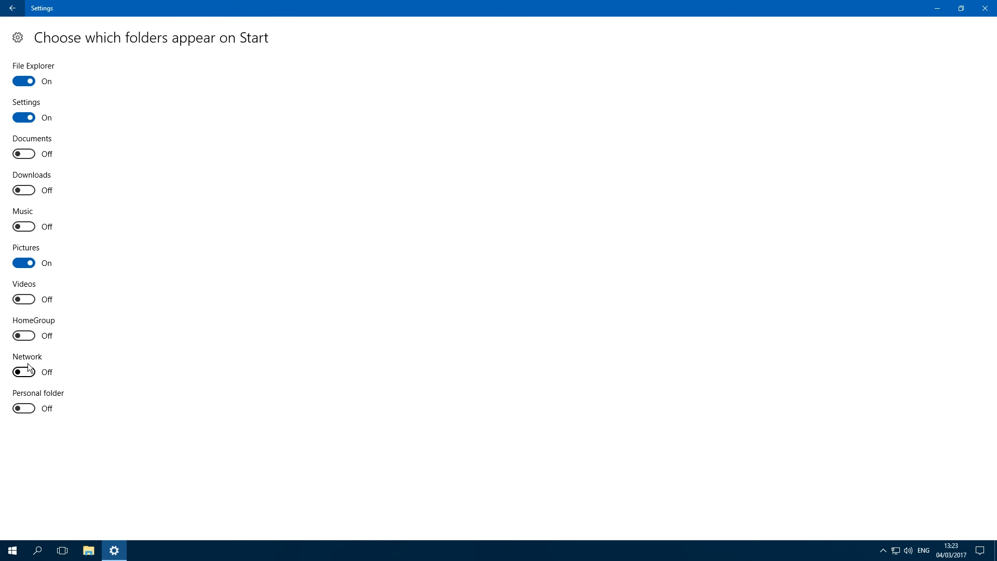
left_click(26, 191)
left_click(29, 153)
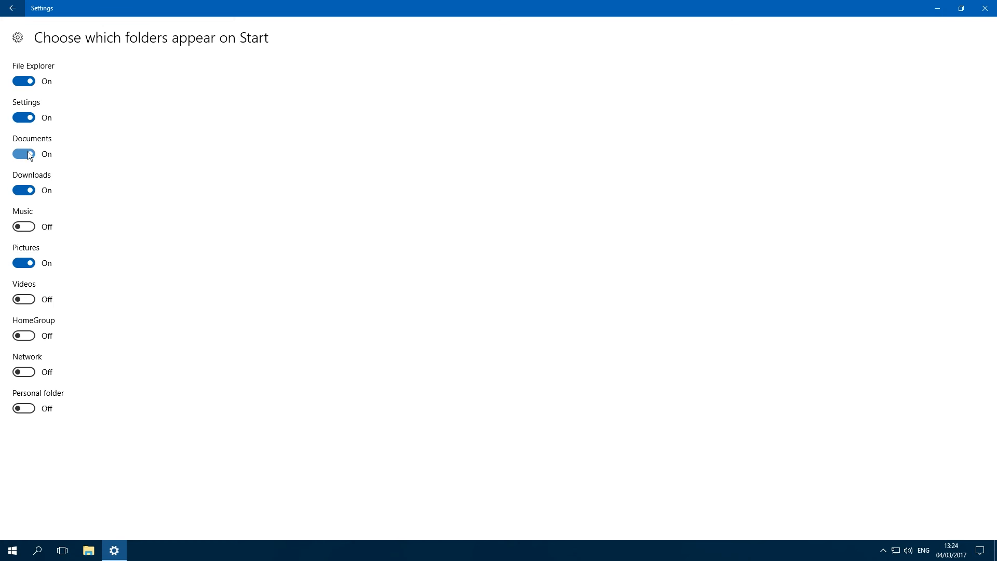
Step: Open the Pictures folder from its new Start menu shortcut and close its window
left_click(12, 550)
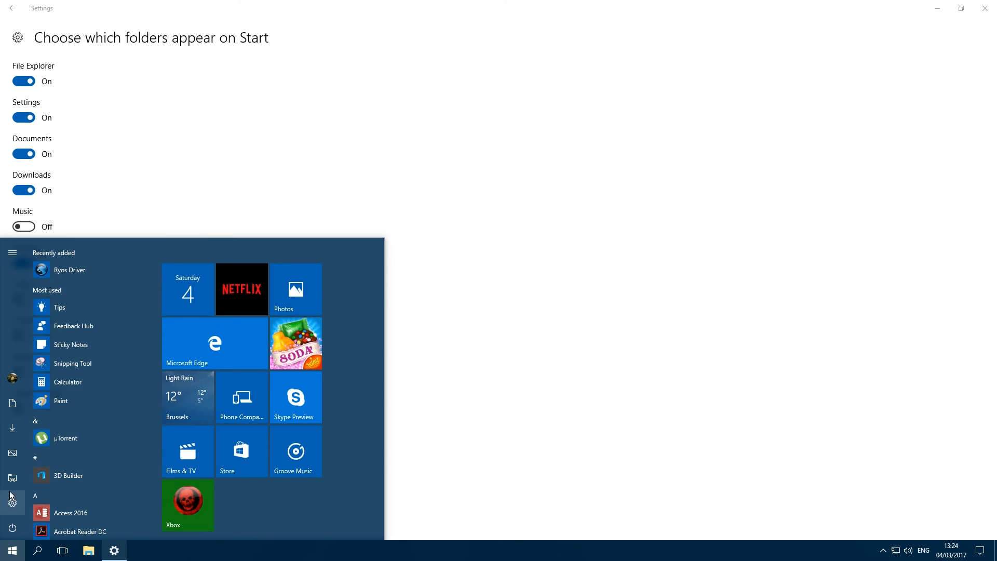
left_click(16, 452)
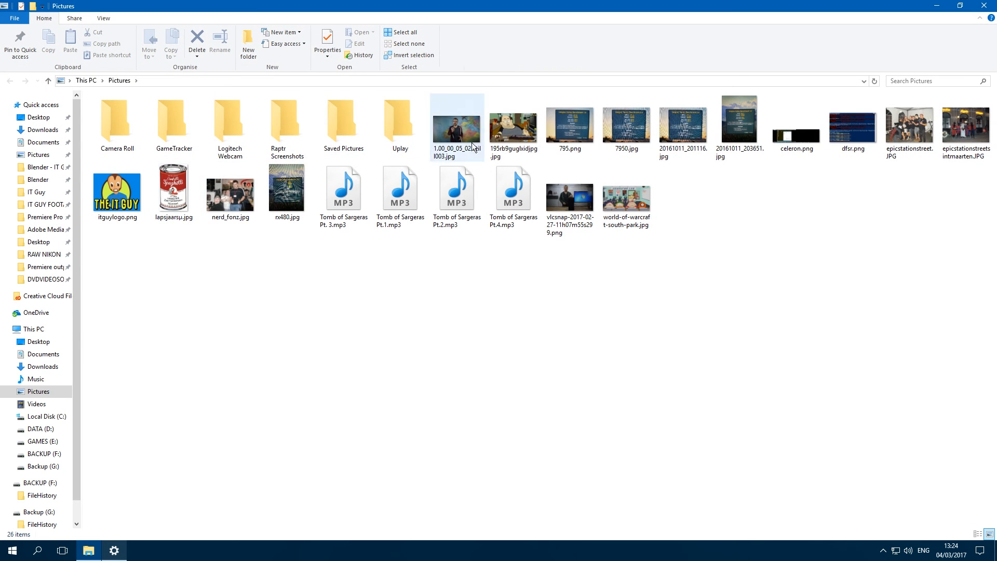
left_click(983, 5)
Step: Open the Taskbar personalisation settings and move the unlocked taskbar to the right edge and on to the top edge of the screen
left_click(22, 236)
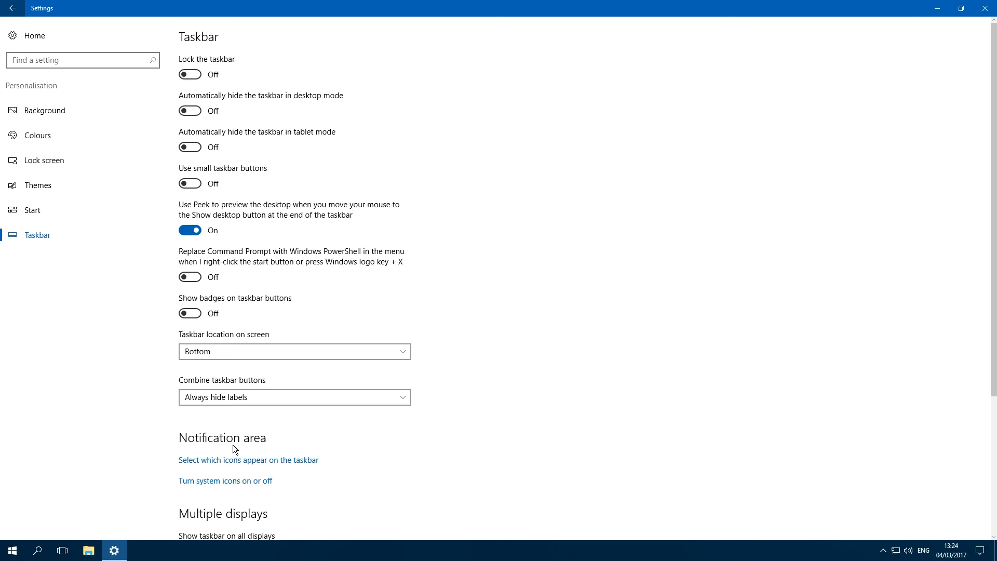
left_click(295, 558)
left_click_drag(350, 412, 662, 338)
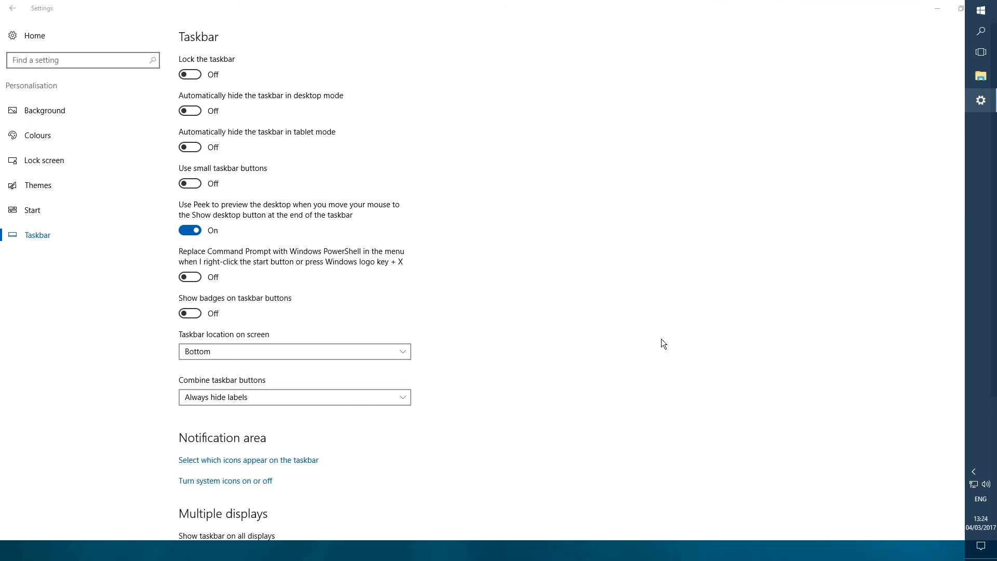
left_click_drag(970, 210, 979, 200)
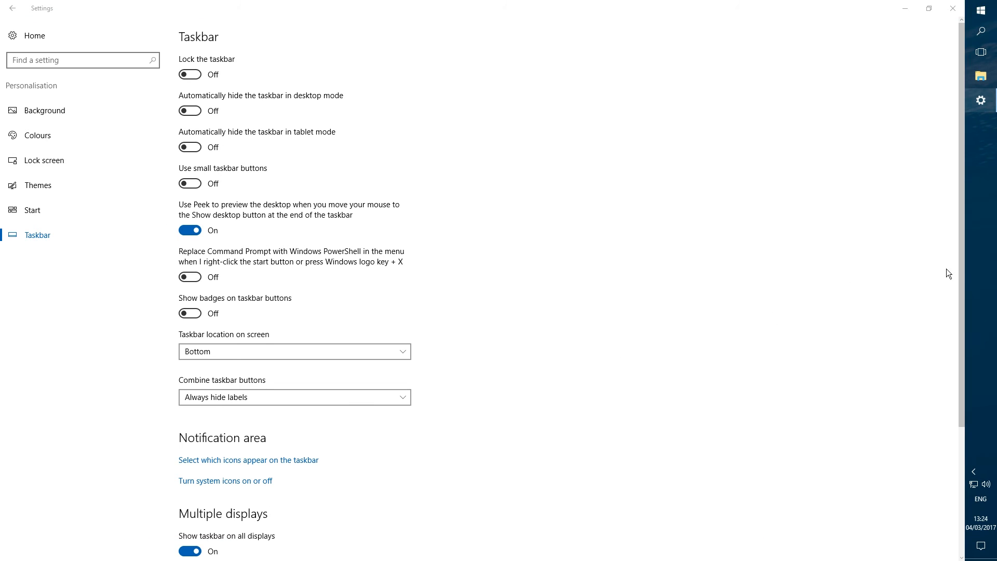
left_click_drag(978, 262, 749, 83)
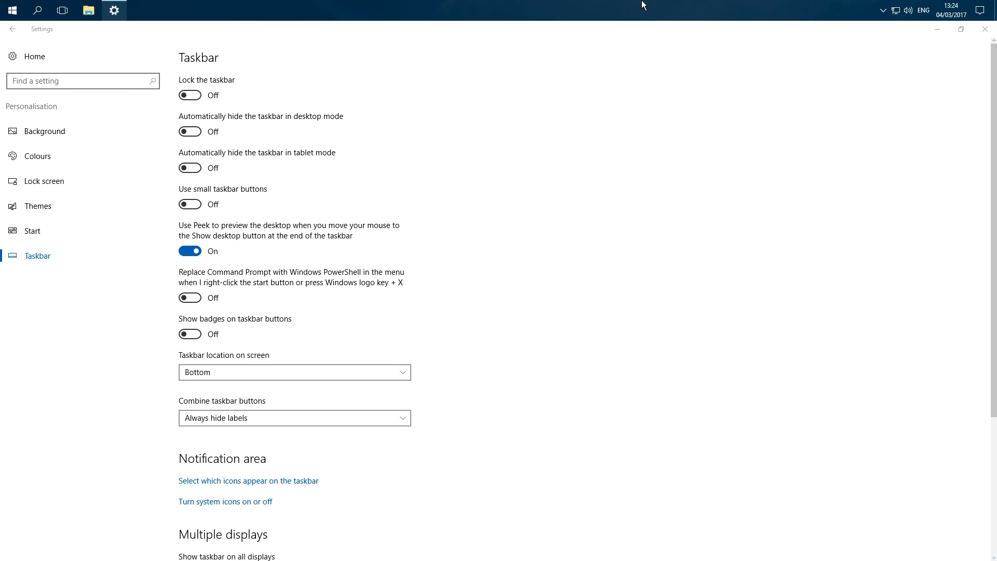
Step: Lock the taskbar, try to move it from the top edge, and unlock it again
left_click(197, 95)
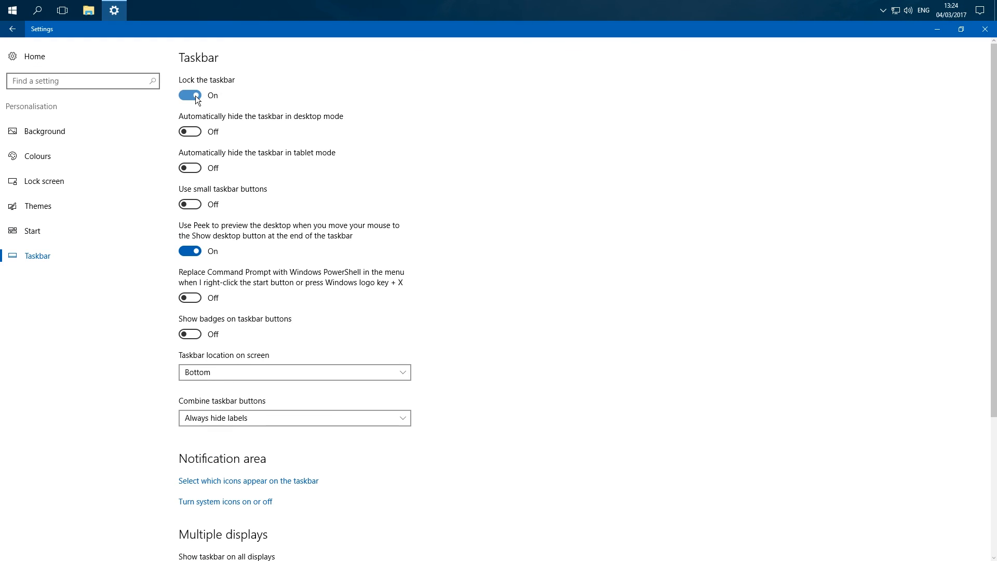
left_click(379, 2)
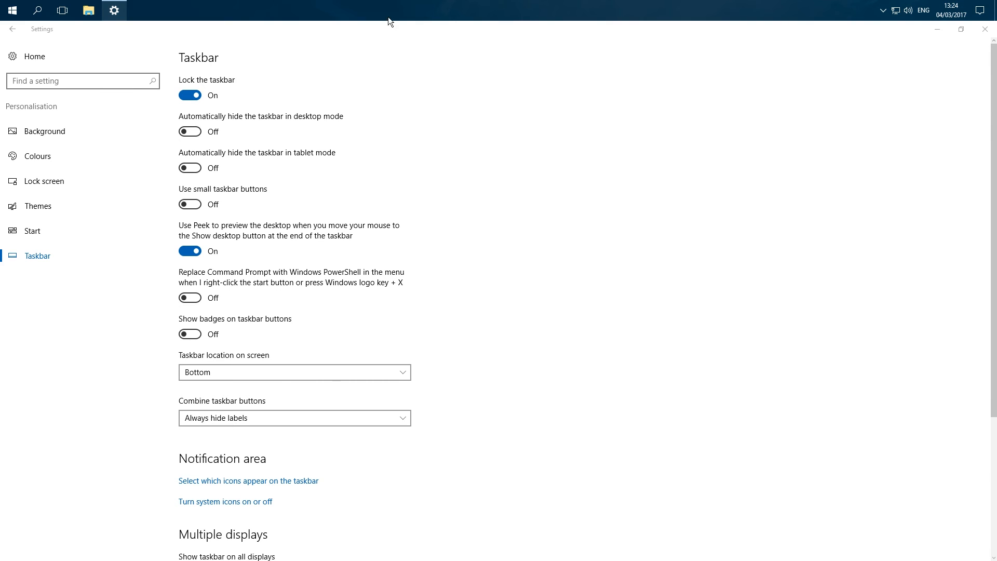
left_click(192, 96)
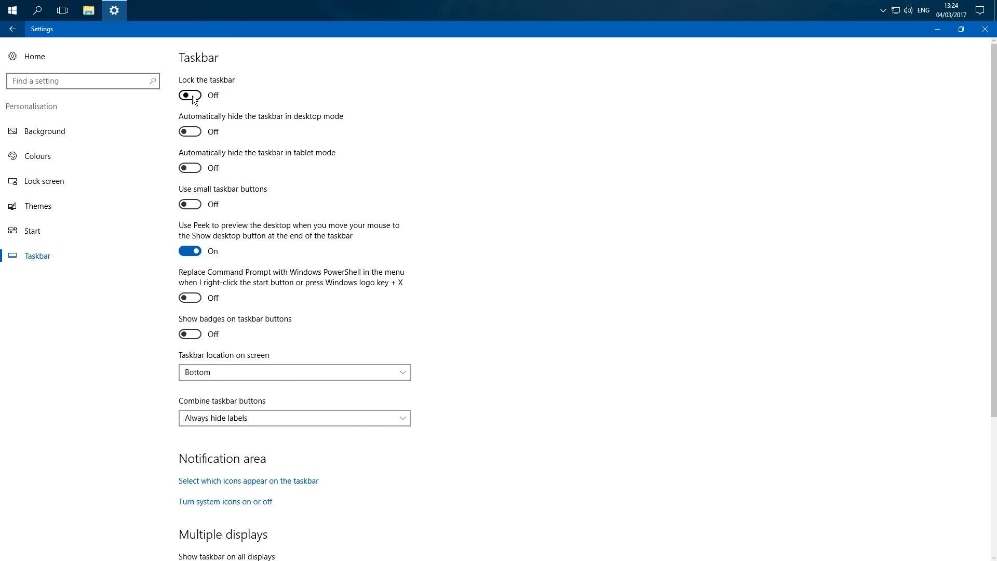
Step: Move the taskbar back to the bottom edge of the screen and lock it there
left_click(251, 5)
left_click_drag(232, 96, 192, 521)
left_click(194, 75)
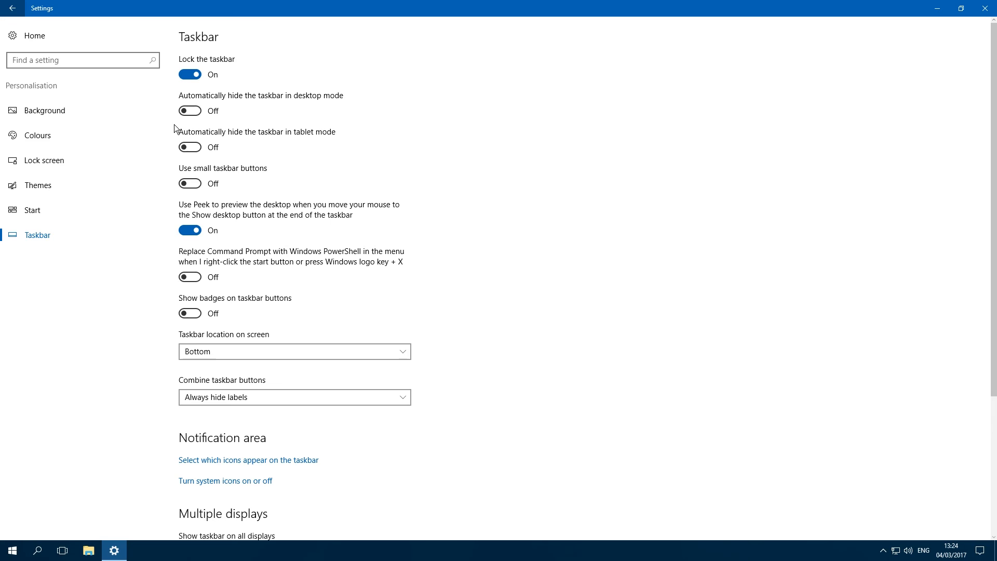
Step: Try automatically hiding the taskbar in desktop mode and in tablet mode, turning each option off again
left_click(191, 111)
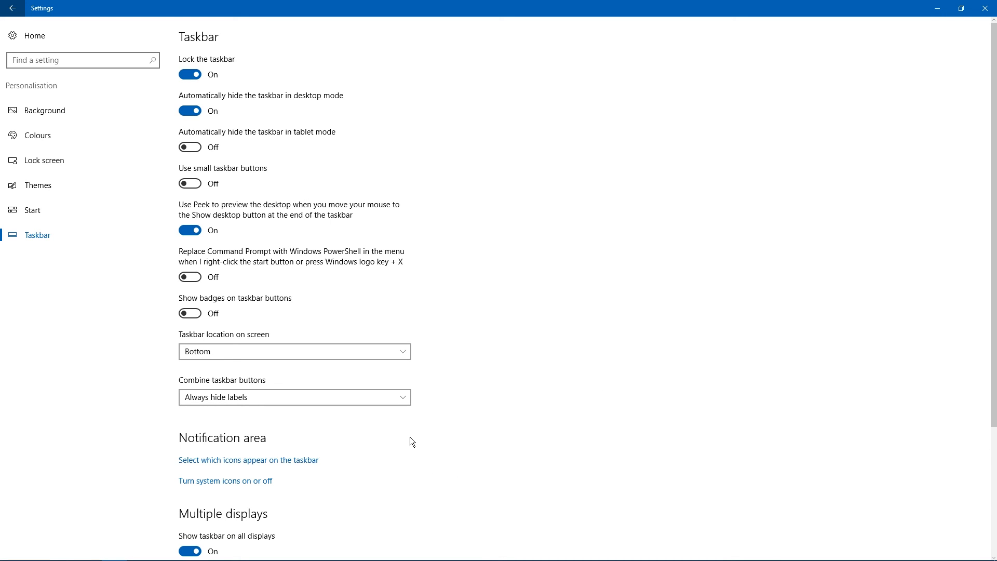
left_click(190, 111)
left_click(191, 146)
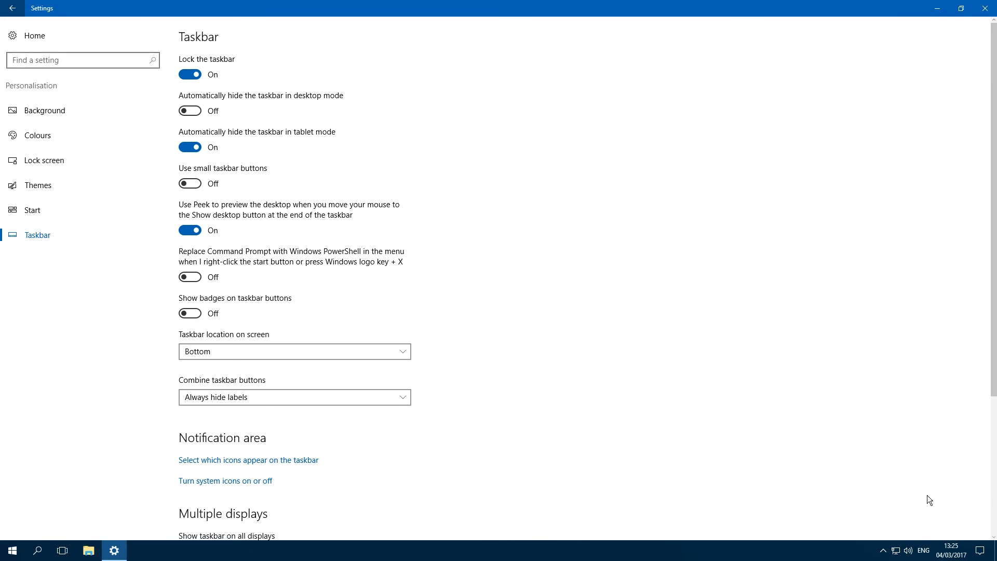
left_click(980, 551)
left_click(190, 145)
Step: Turn on small taskbar buttons and pin Tips from the Start menu to the taskbar
left_click(190, 184)
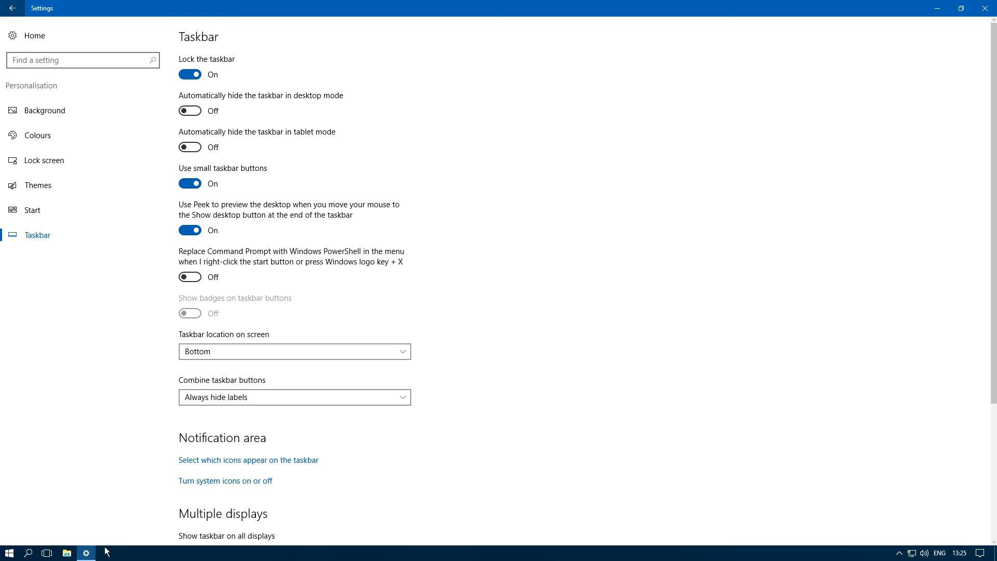
left_click(6, 554)
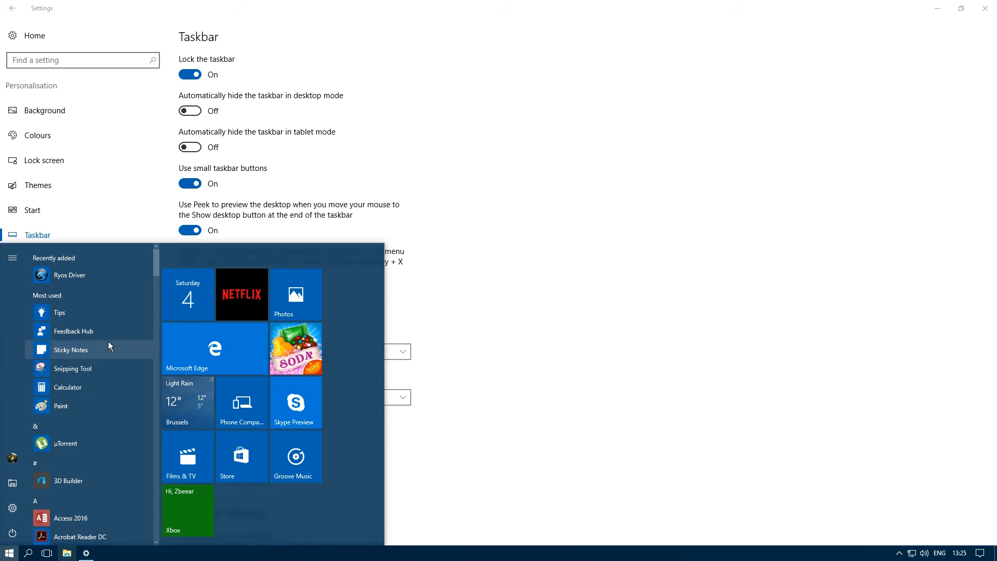
right_click(63, 314)
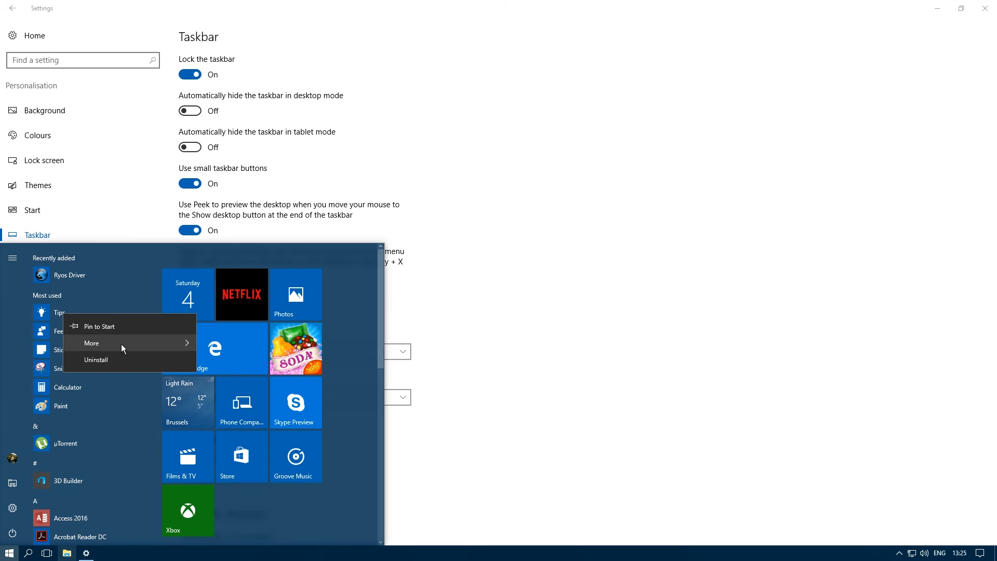
mouse_move(121, 344)
left_click(256, 352)
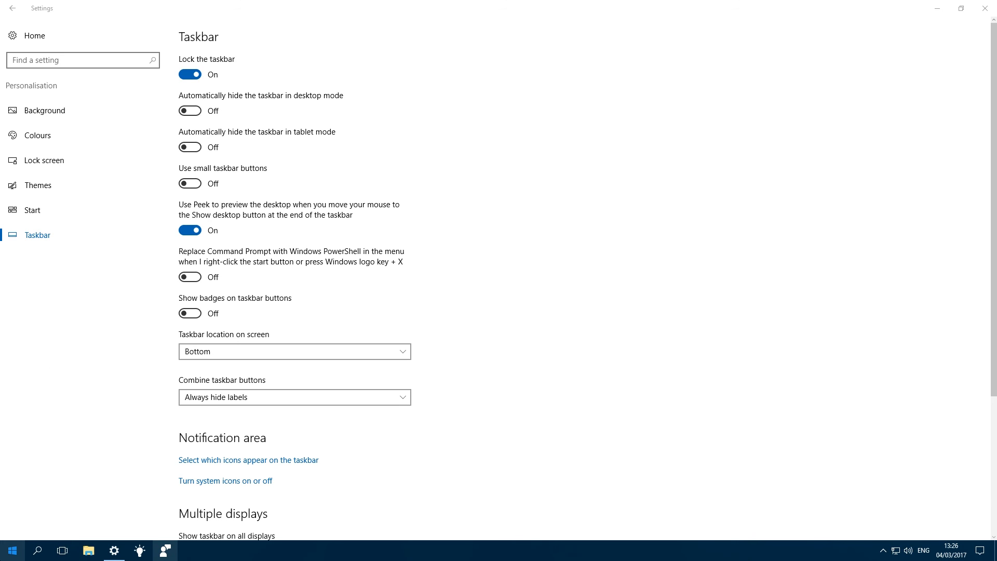
Step: Turn on replacing Command Prompt with Windows PowerShell, compare the Start shortcut menu before and after, and turn the option off
right_click(12, 550)
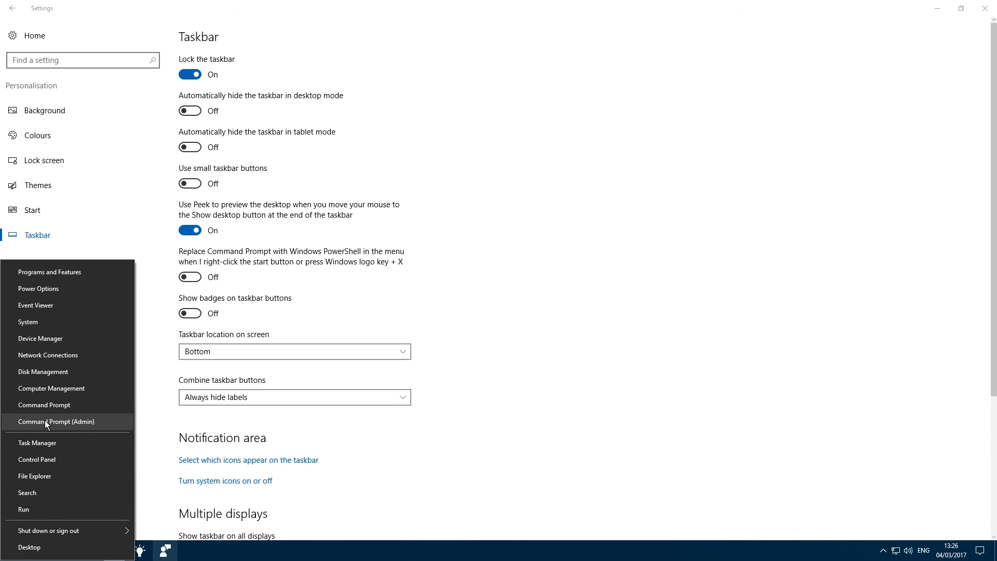
left_click(248, 315)
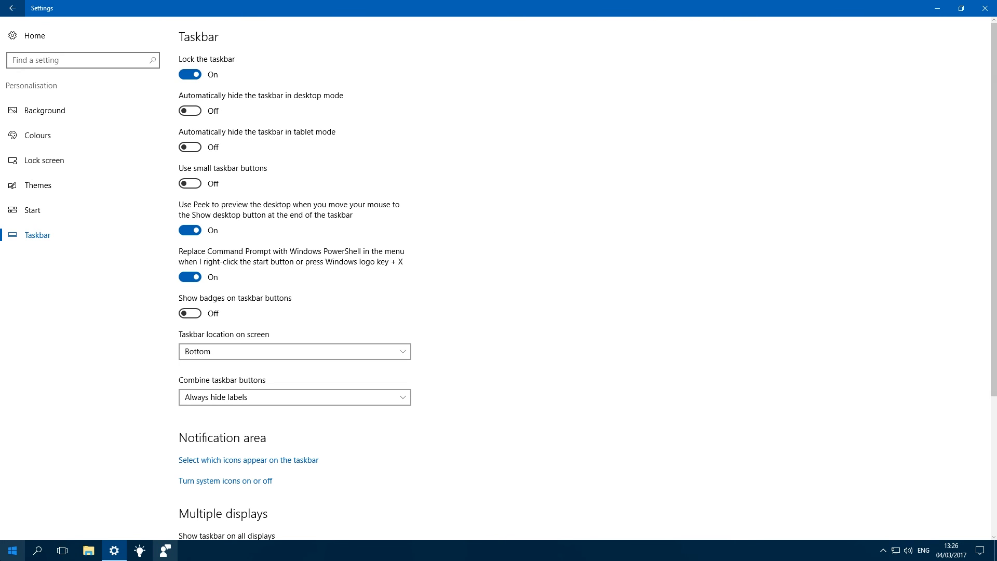
right_click(13, 550)
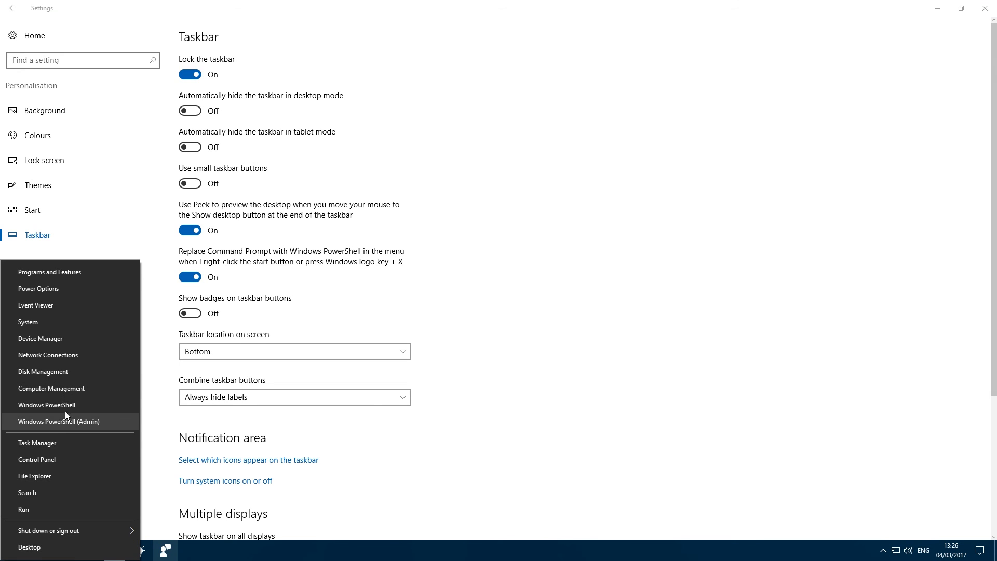
left_click(668, 228)
left_click(200, 277)
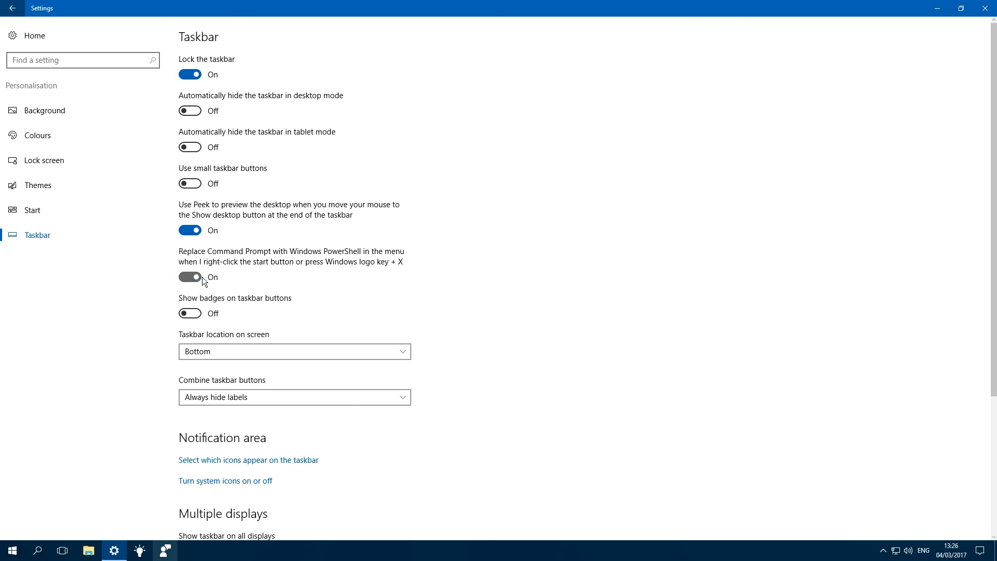
Step: Turn on badges on taskbar buttons, open and close Feedback Hub to check them, and turn the badges off again
left_click(196, 313)
left_click(167, 548)
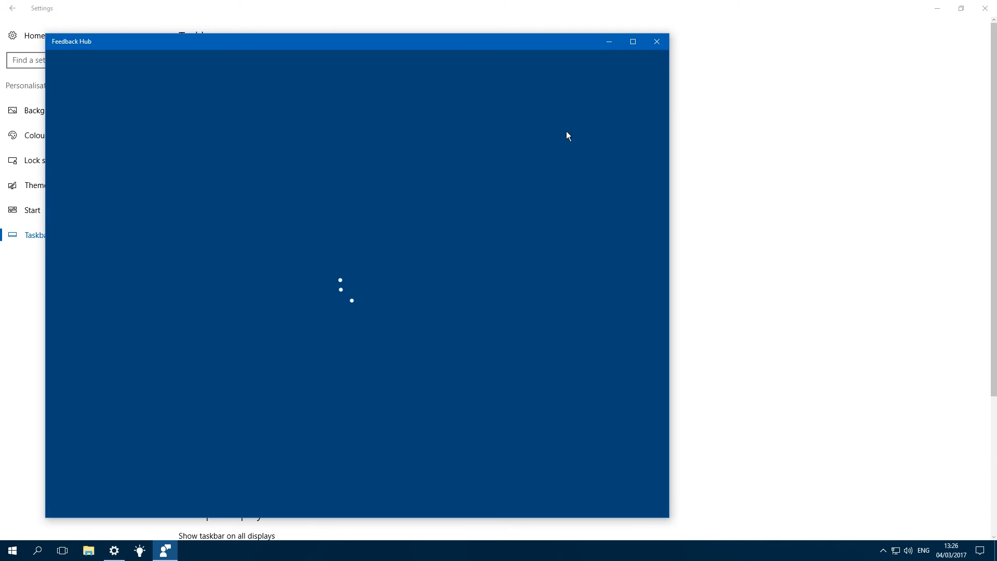
left_click(656, 43)
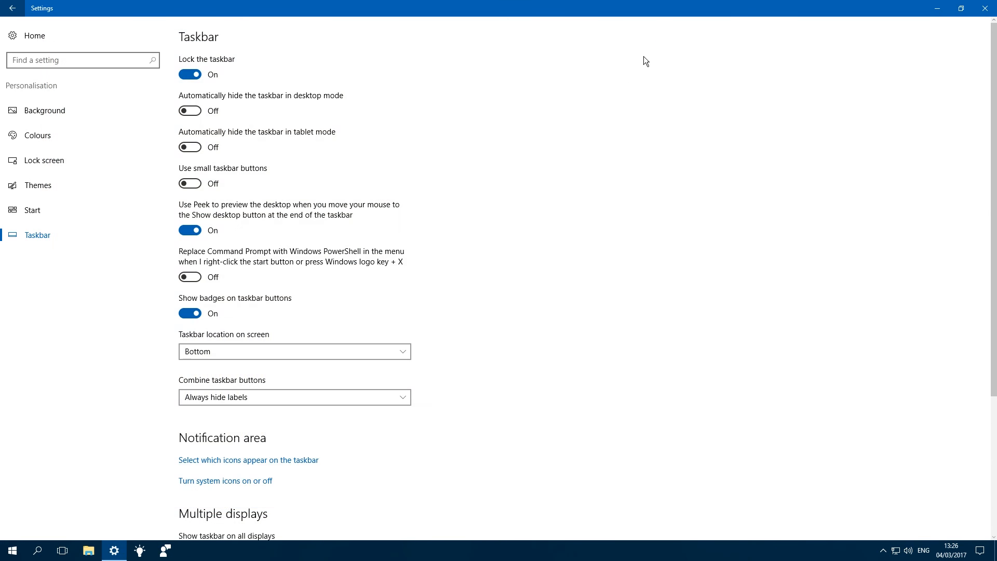
left_click(194, 316)
left_click(114, 550)
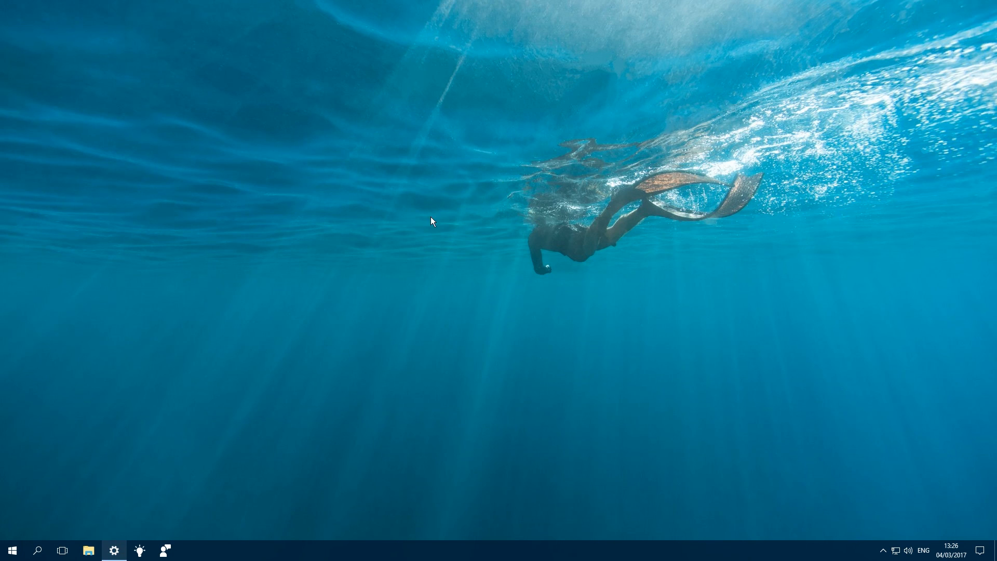
left_click(116, 550)
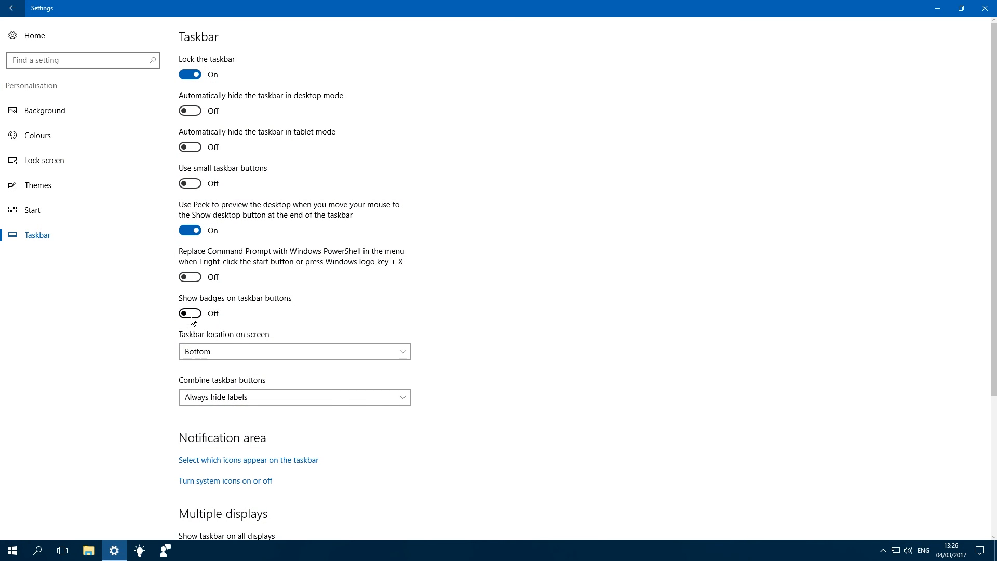
Step: Try the Top taskbar location and set the location back to Bottom
scroll(250, 321, "down", 2)
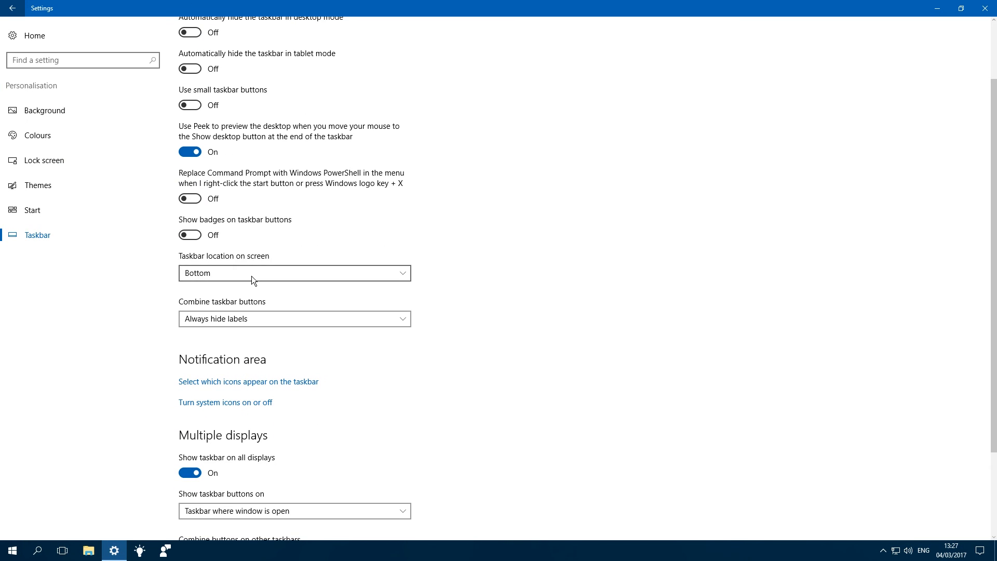
left_click(251, 275)
left_click(242, 244)
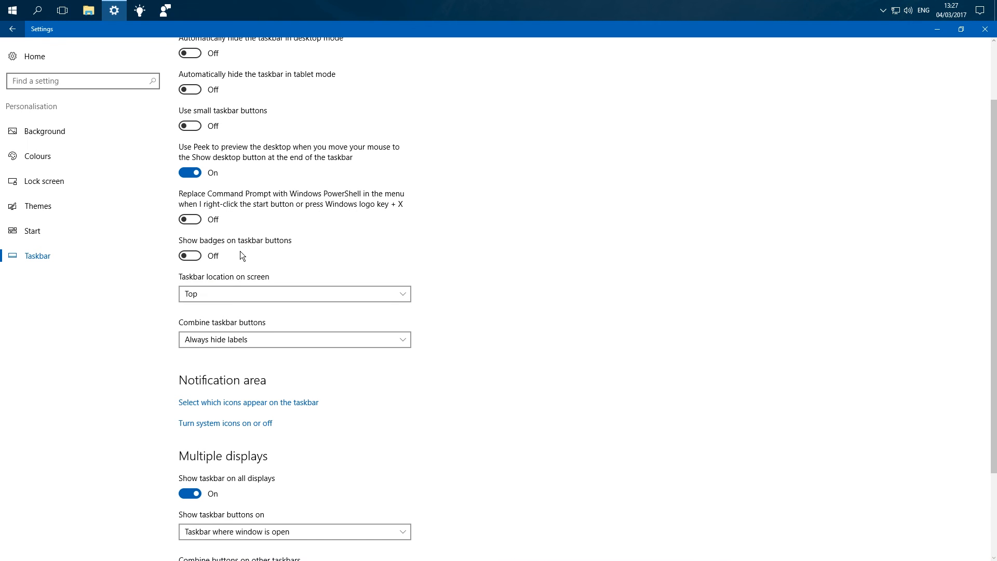
left_click(227, 286)
left_click(208, 324)
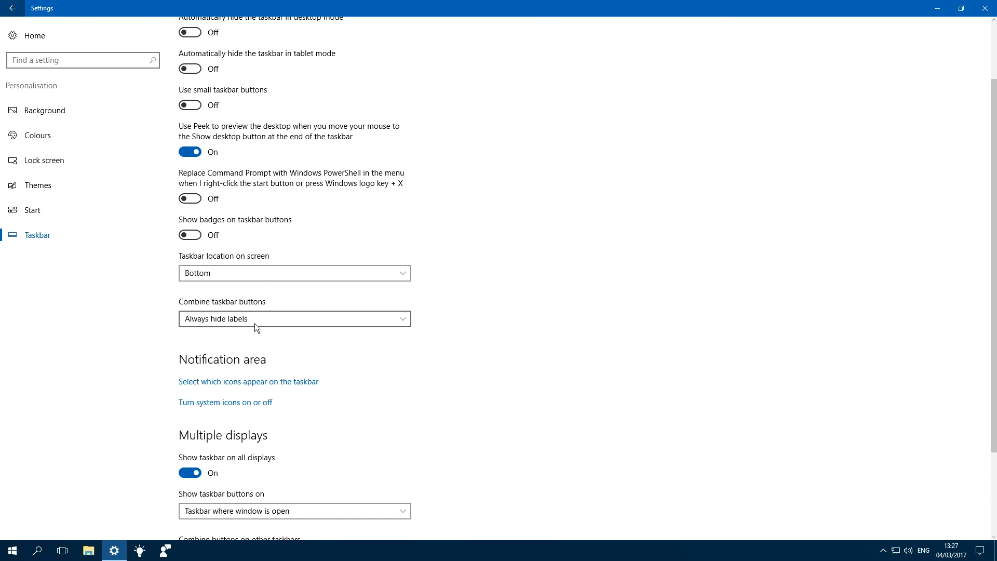
Step: Set Combine taskbar buttons to When taskbar is full, and switch it to Never
scroll(258, 308, "down", 1)
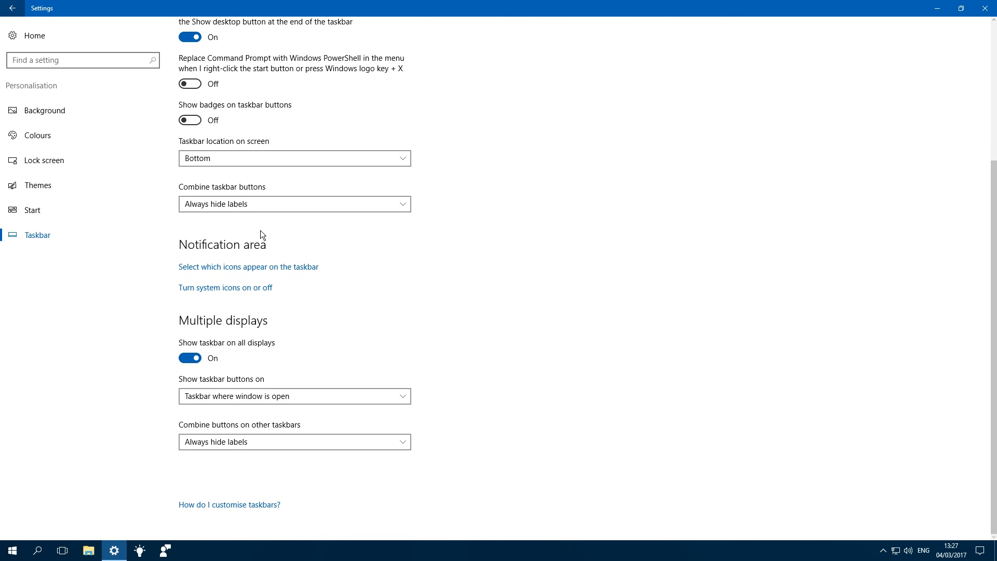
left_click(266, 202)
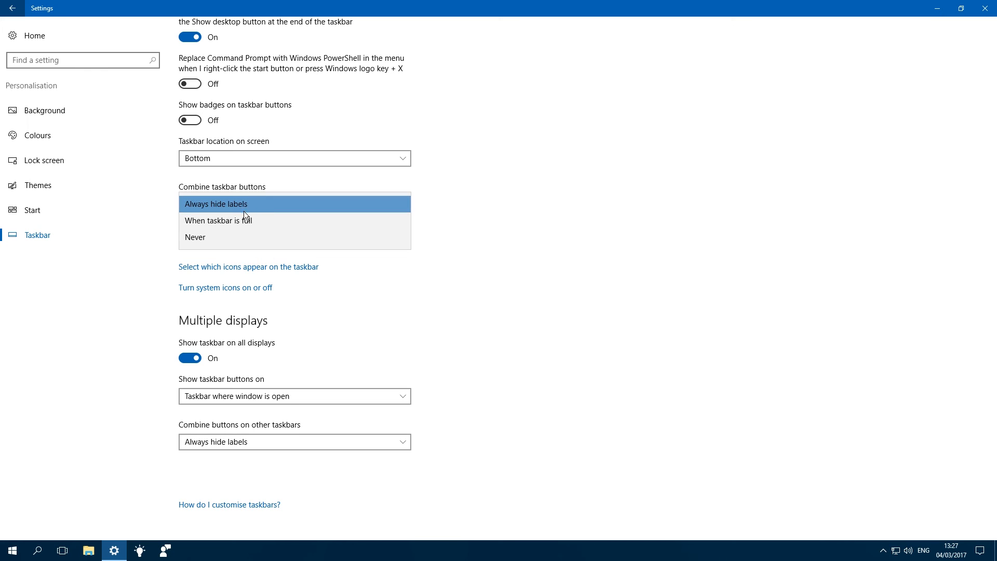
left_click(232, 220)
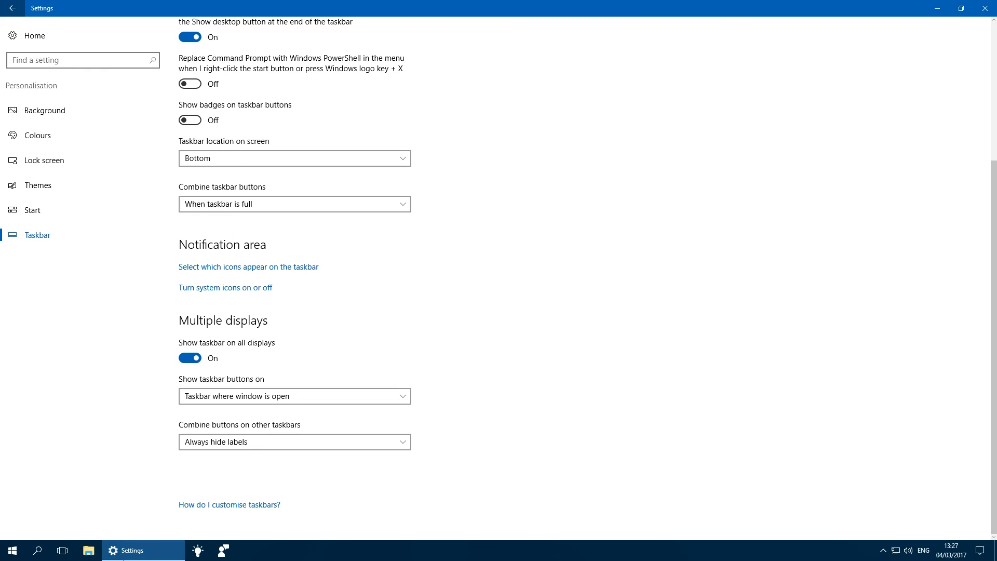
left_click(240, 211)
left_click(216, 219)
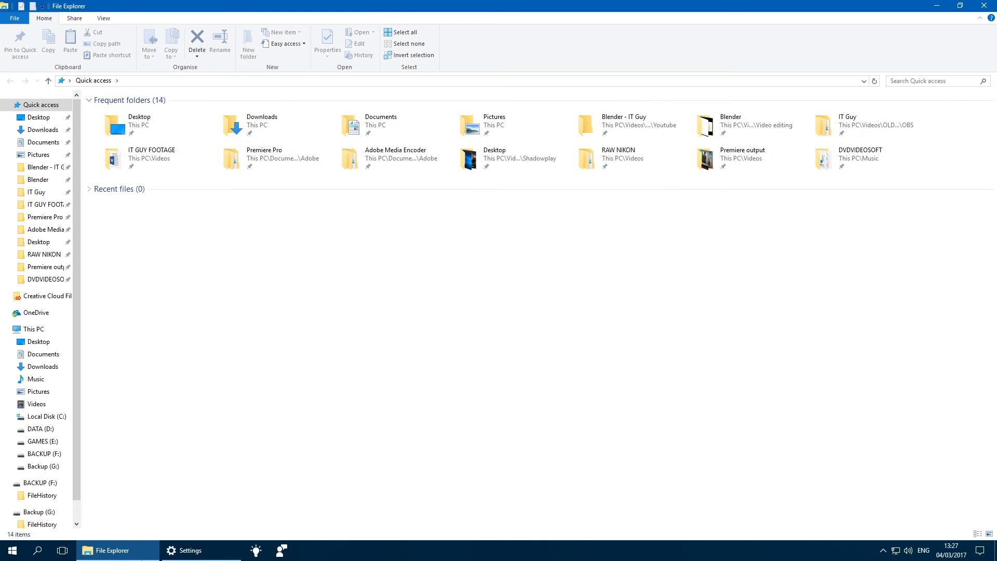
Step: Set Combine taskbar buttons to When taskbar is full, and switch it to Always hide labels
left_click(211, 200)
left_click(217, 189)
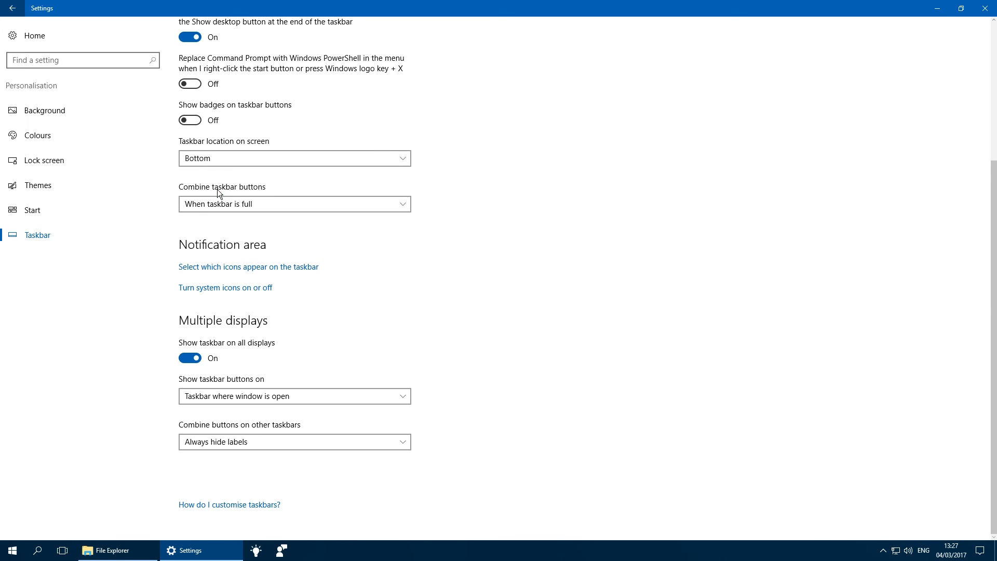
left_click(233, 198)
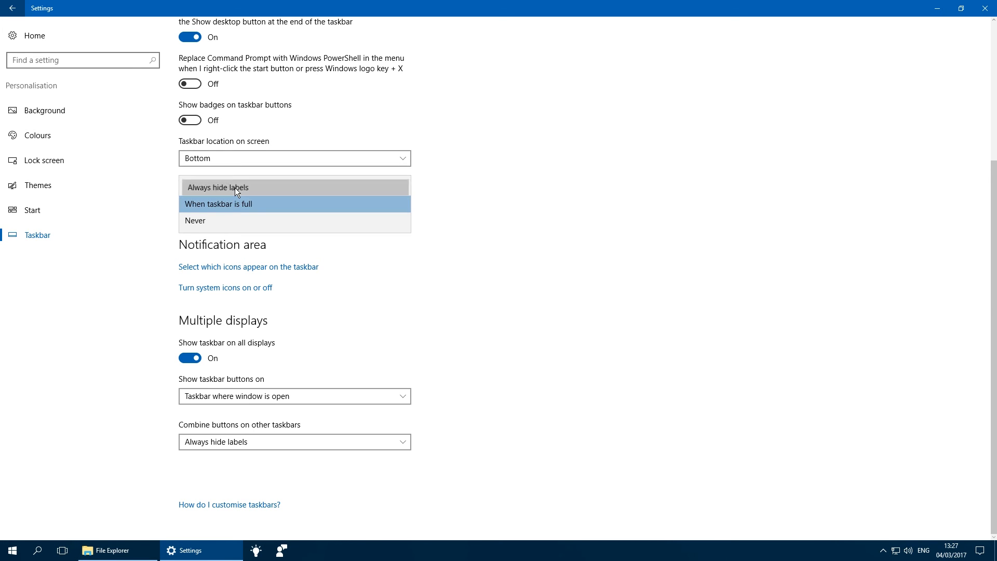
left_click(234, 188)
scroll(538, 291, "up", 2)
scroll(537, 290, "down", 2)
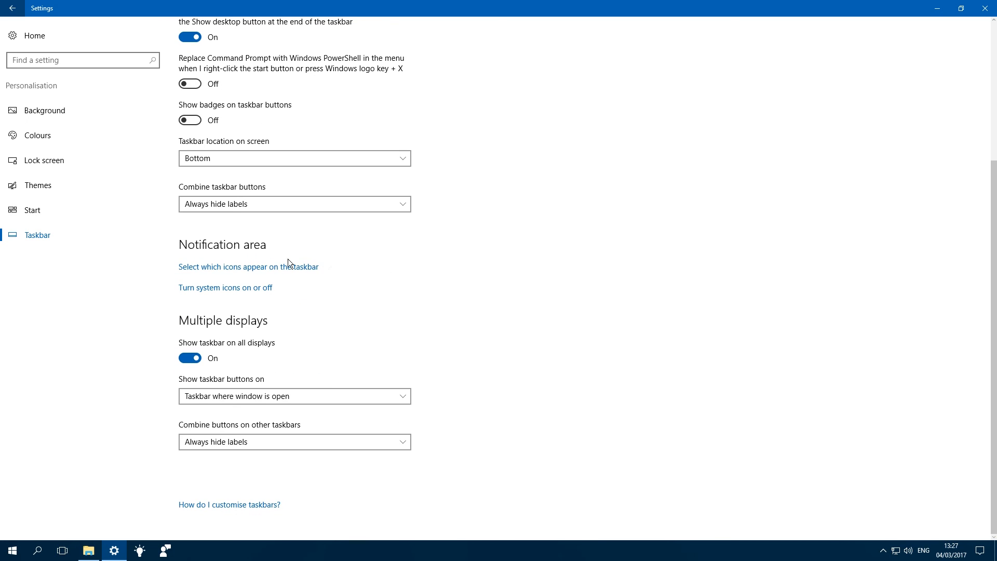
Step: Turn on the Microsoft OneDrive and Windows Explorer Safely Remove Hardware icons for the taskbar, and return to the Taskbar settings
left_click(246, 267)
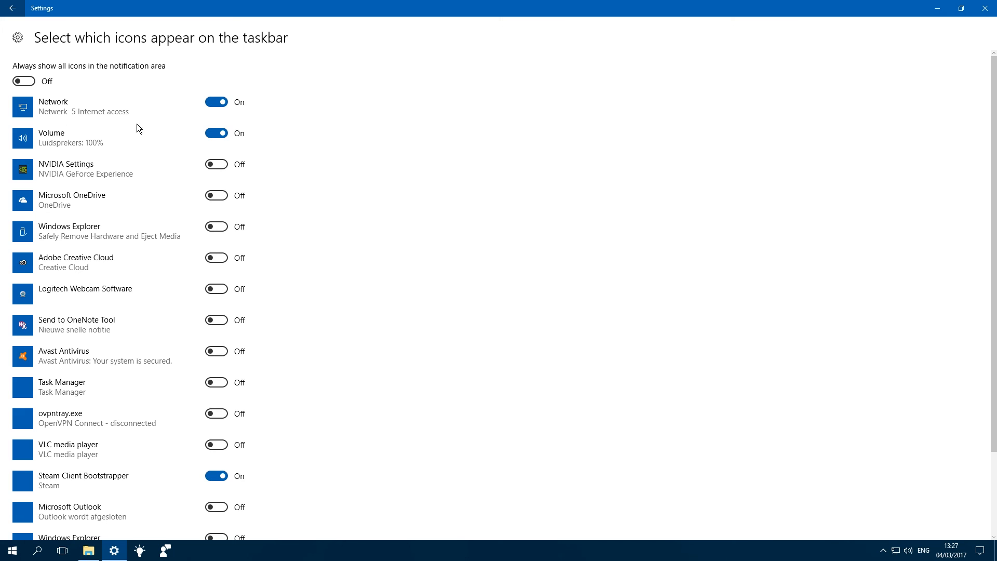
left_click(220, 200)
left_click(221, 227)
scroll(172, 278, "down", 3)
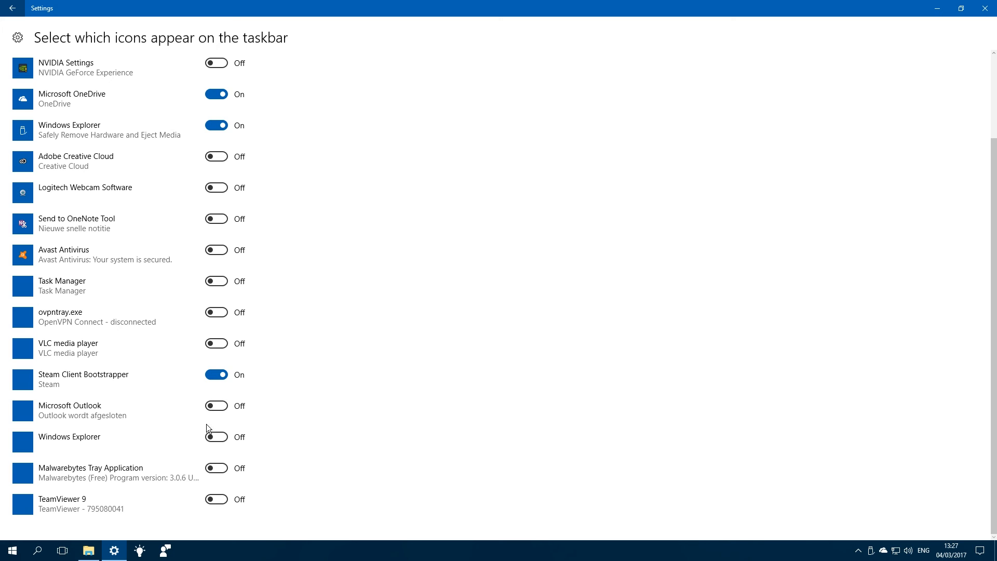
left_click(18, 10)
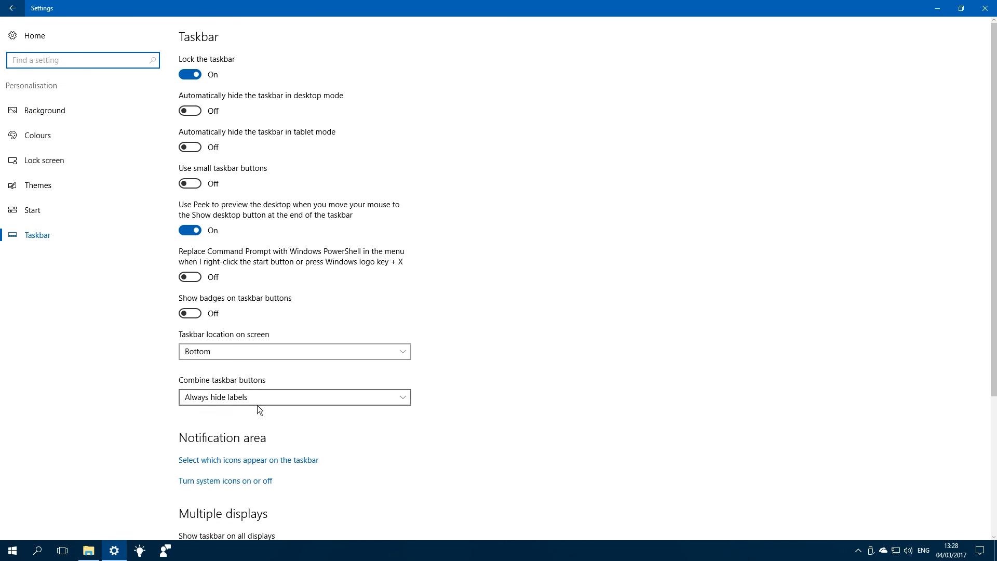
Step: Review which system icons can be turned on or off, and return to the Taskbar settings
left_click(253, 481)
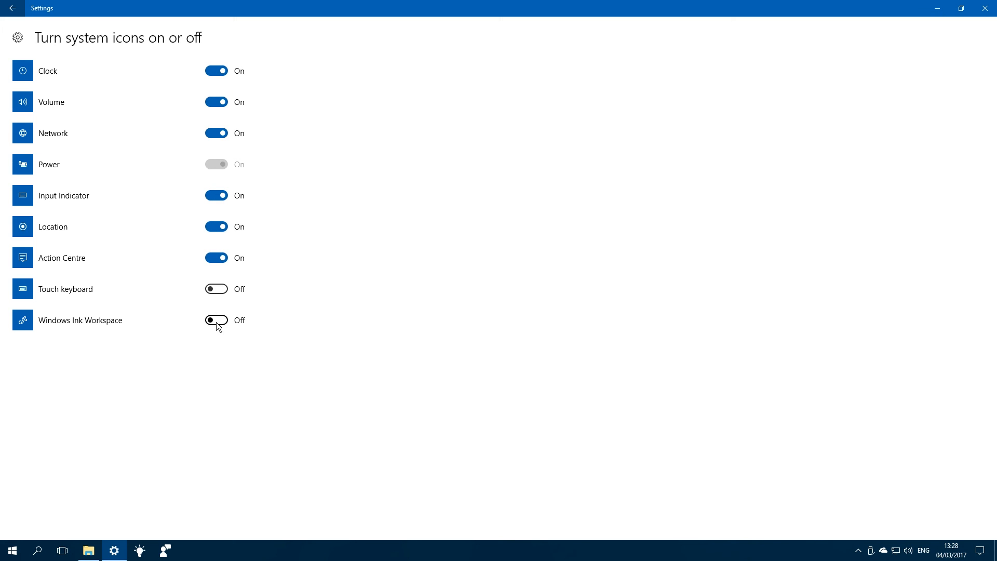
left_click(13, 13)
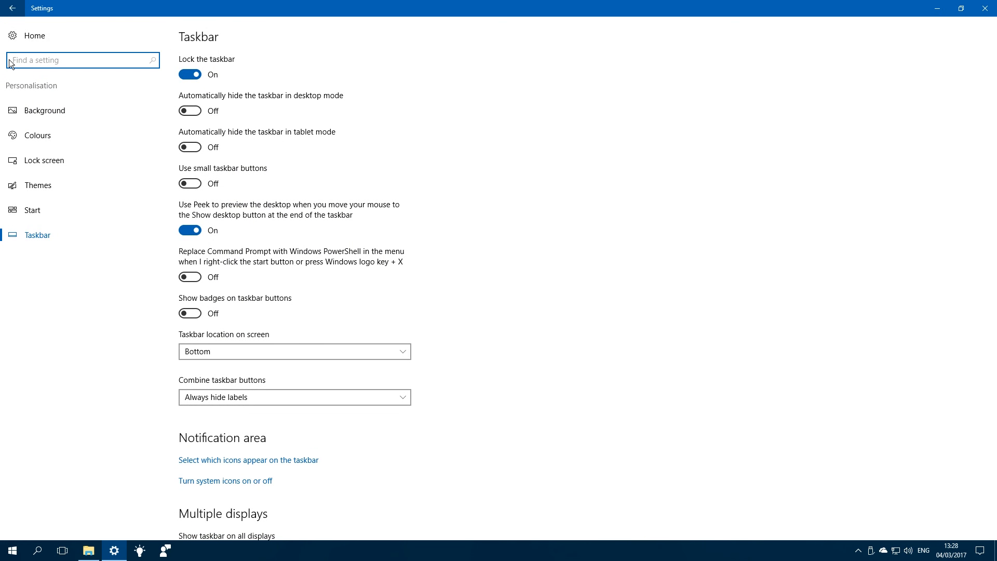